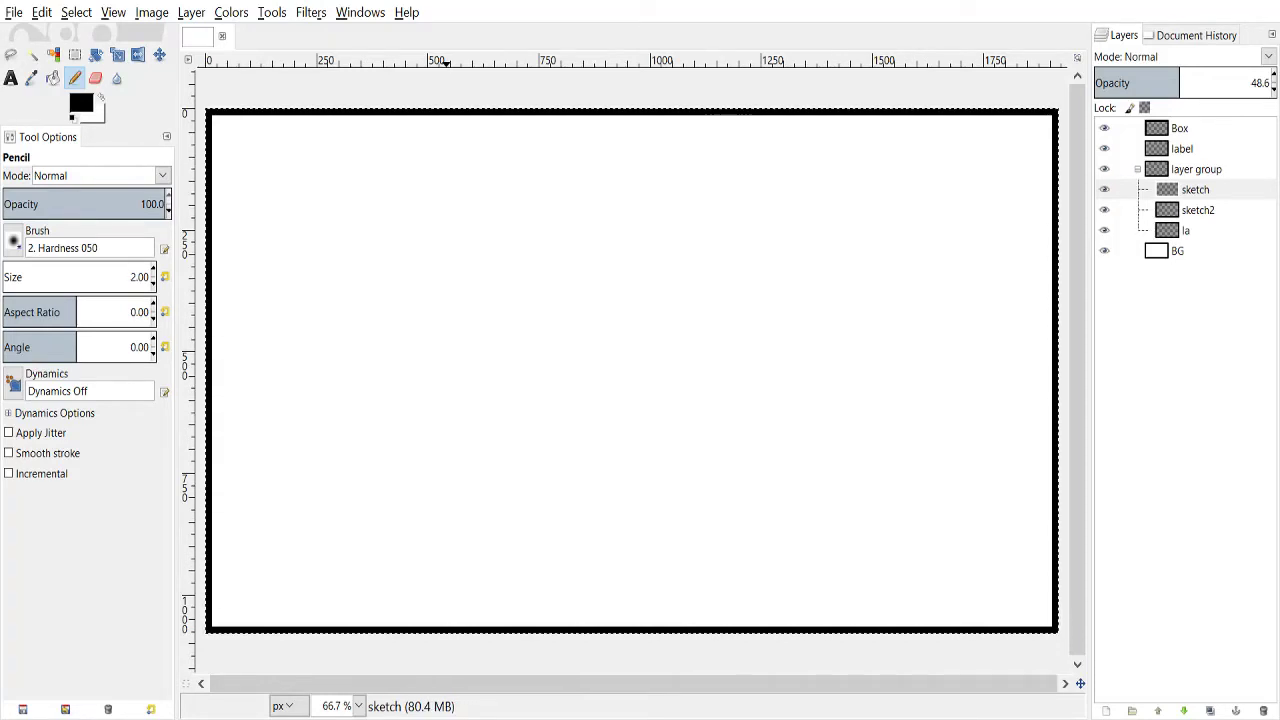
- Make the la layer the active drawing layer, passing over sketch2 in the Layers panel
left_click(1197, 210)
left_click(1190, 231)
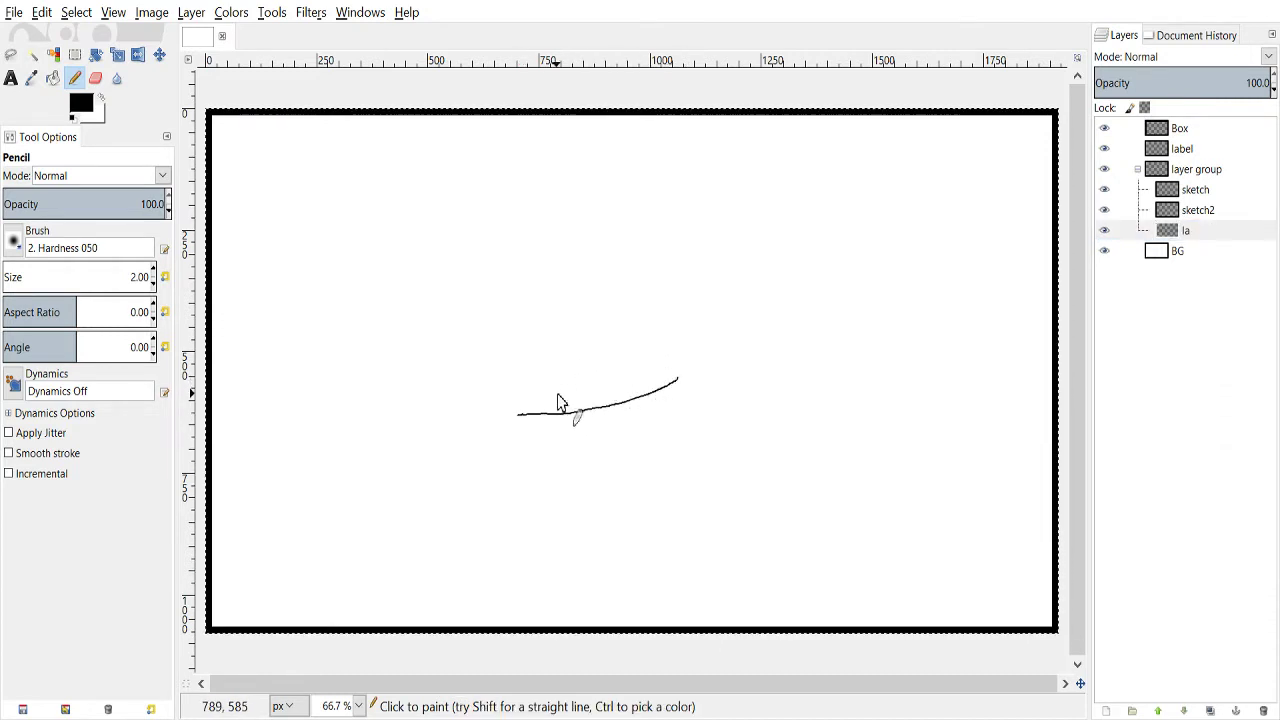
- Draw the left and right sides and bottom edges of the shorts outline in pencil
left_click_drag(520, 455, 533, 530)
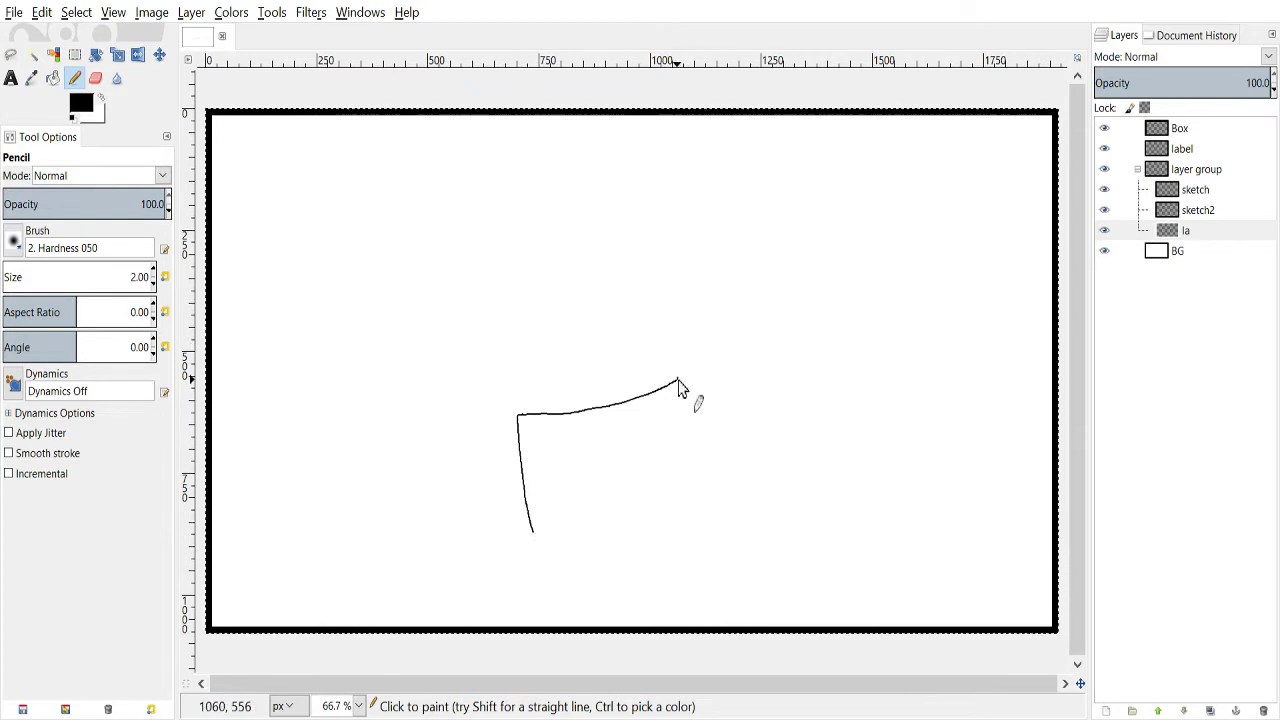
left_click_drag(680, 380, 690, 434)
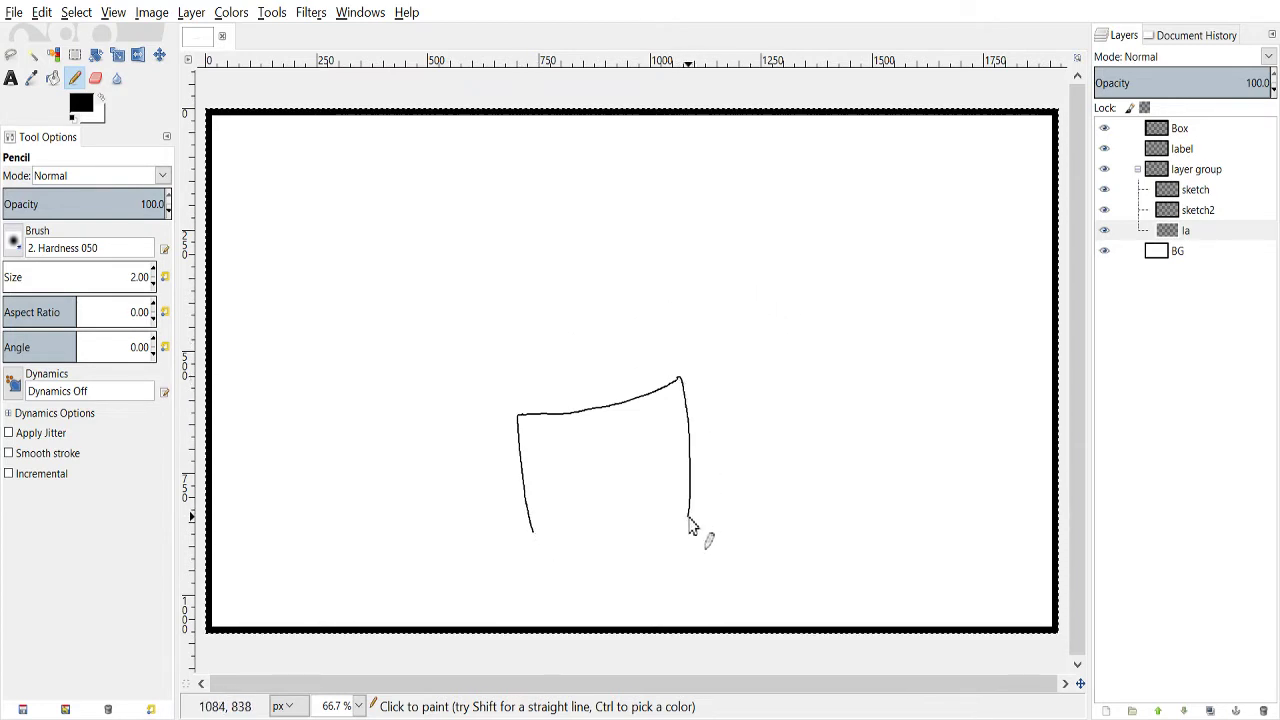
scroll(666, 494, "up", 2, "ctrl")
mouse_move(1069, 338)
left_mouse_down()
mouse_move(1029, 294)
mouse_move(1086, 337)
mouse_move(1057, 414)
mouse_move(1040, 390)
left_mouse_up()
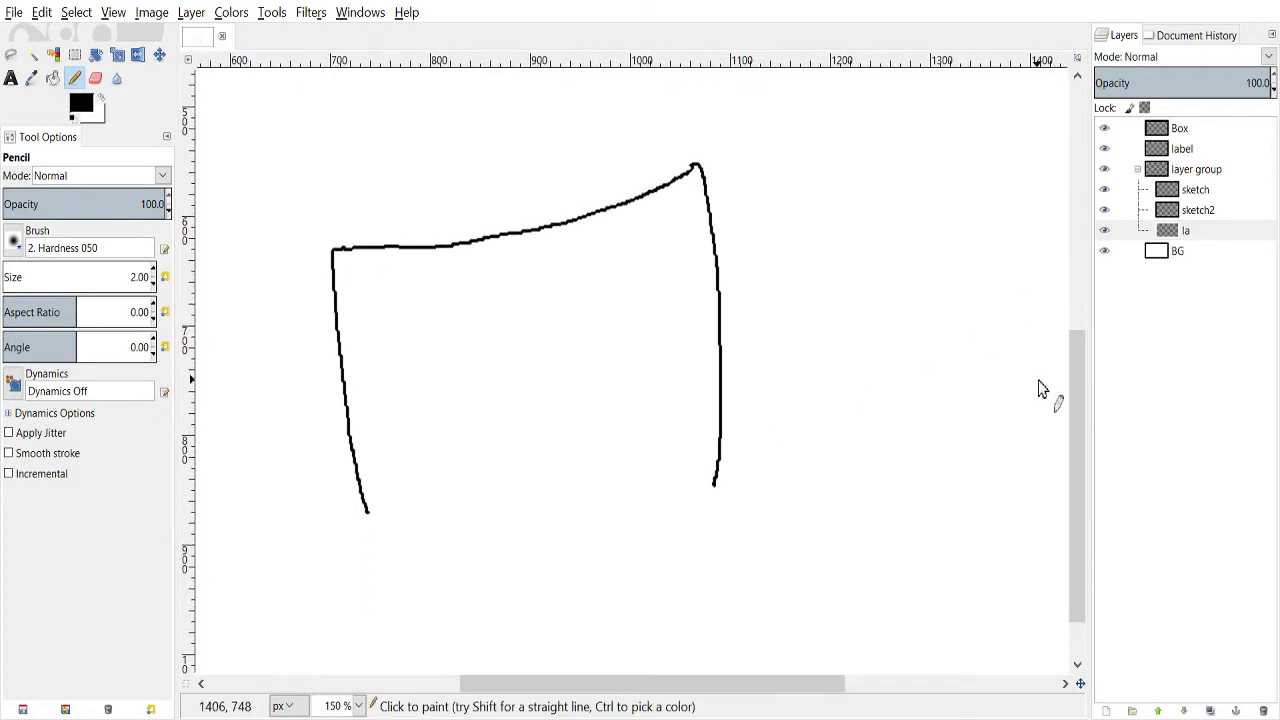
mouse_move(370, 528)
left_mouse_down()
mouse_move(416, 539)
mouse_move(518, 527)
left_mouse_up()
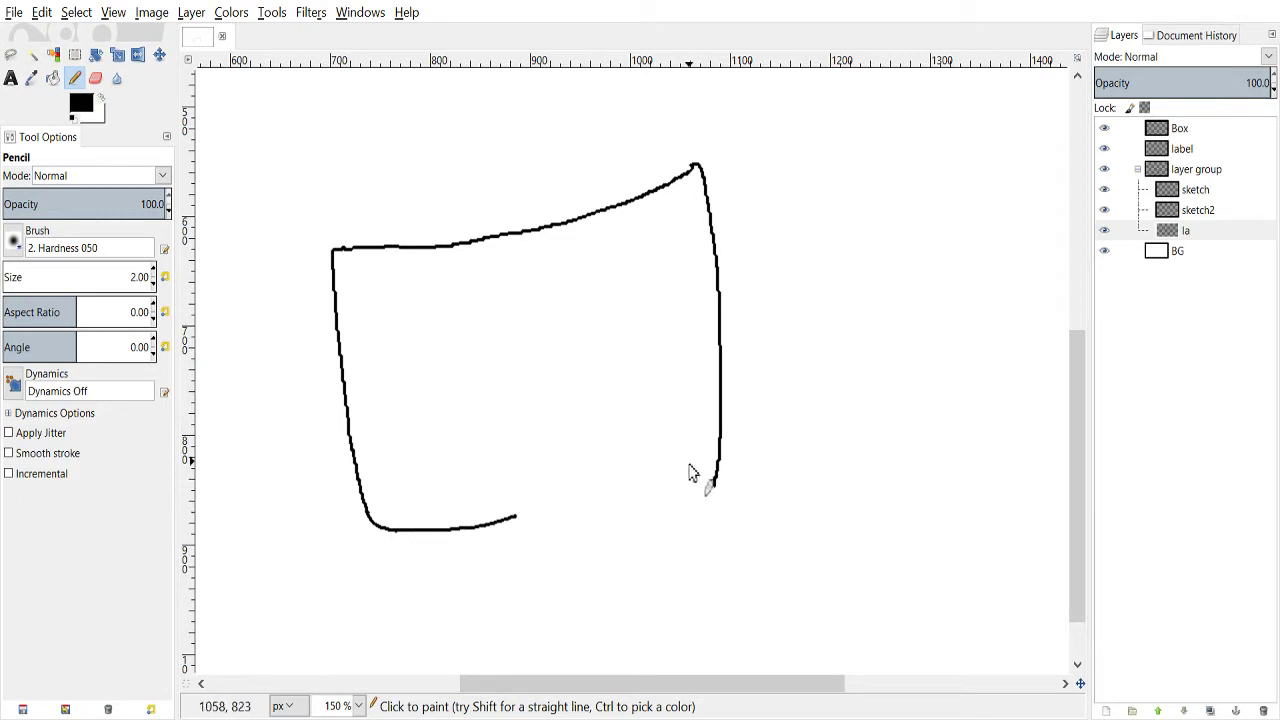
left_click_drag(593, 499, 706, 490)
scroll(706, 470, "up", 2)
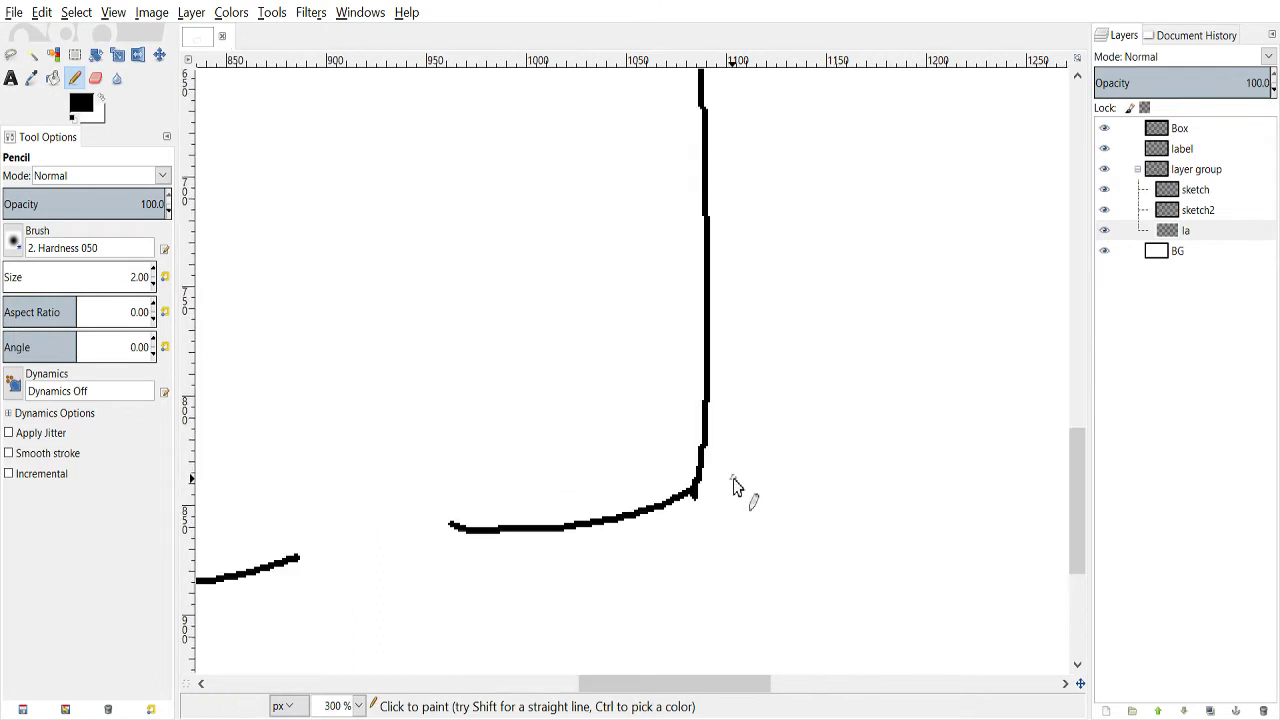
key("shift+e")
scroll(697, 510, "down", 1)
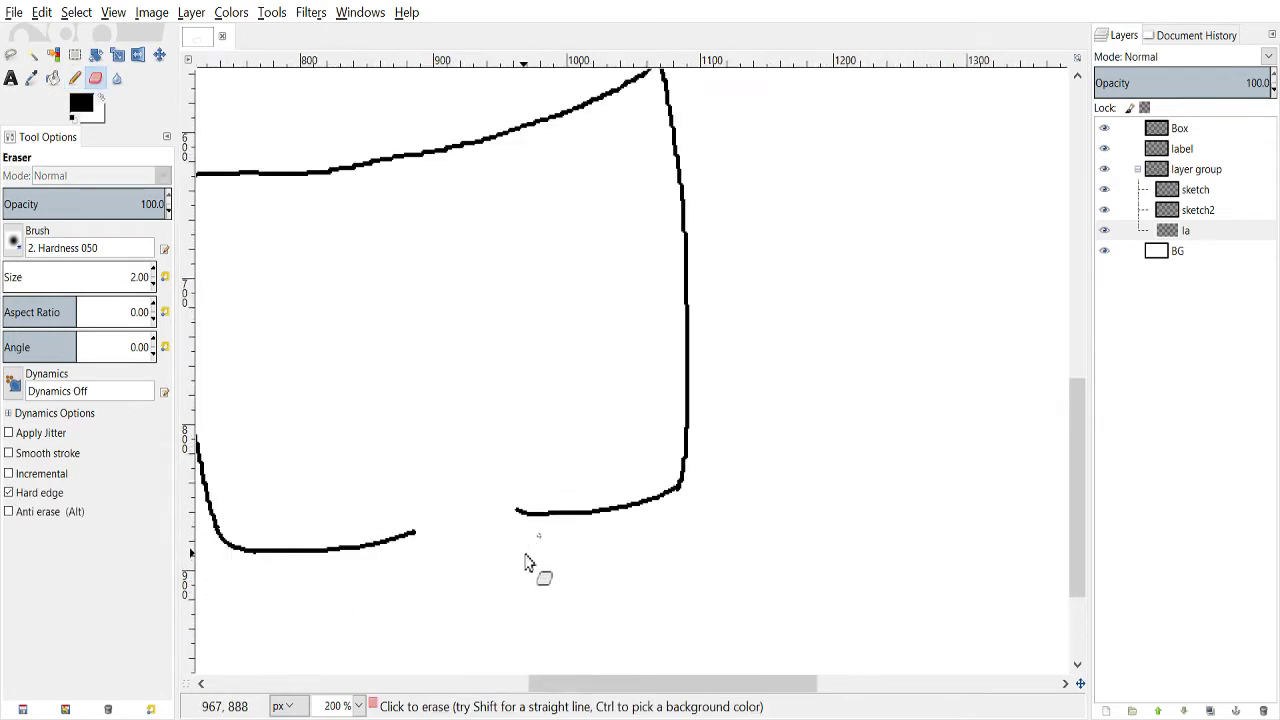
key("n")
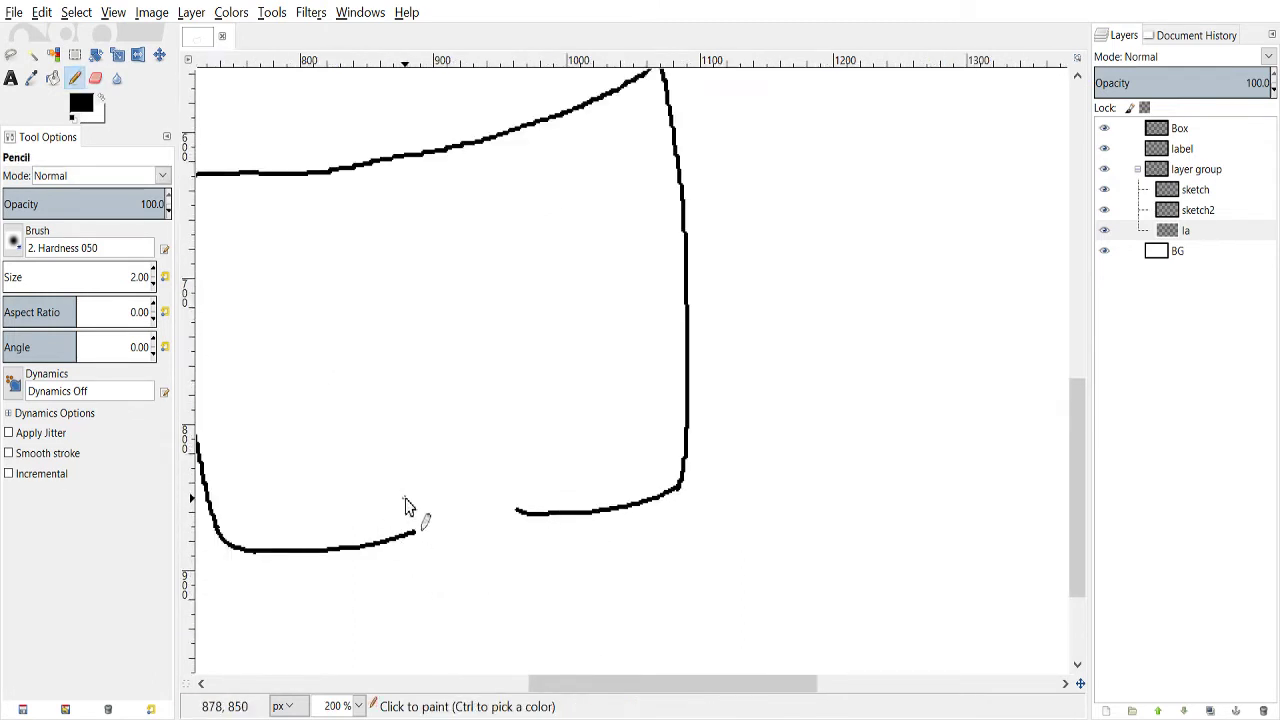
scroll(550, 686, "left", 4)
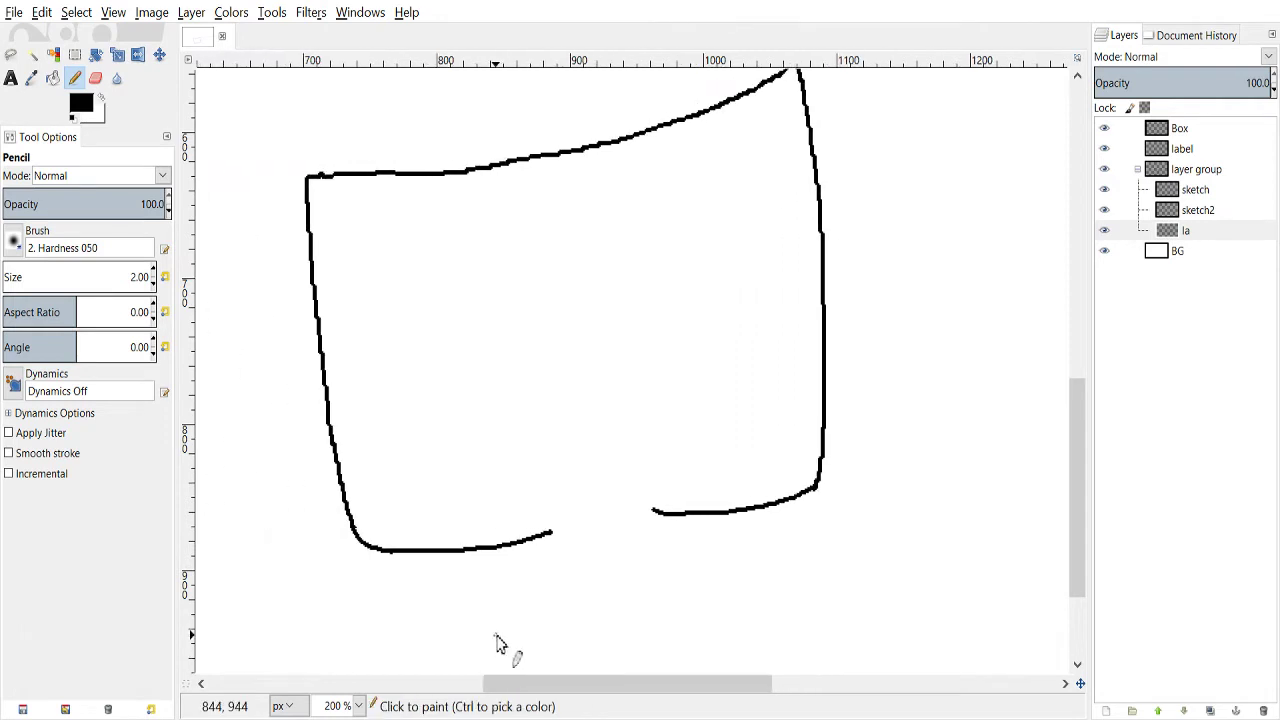
left_click_drag(1078, 407, 1069, 439)
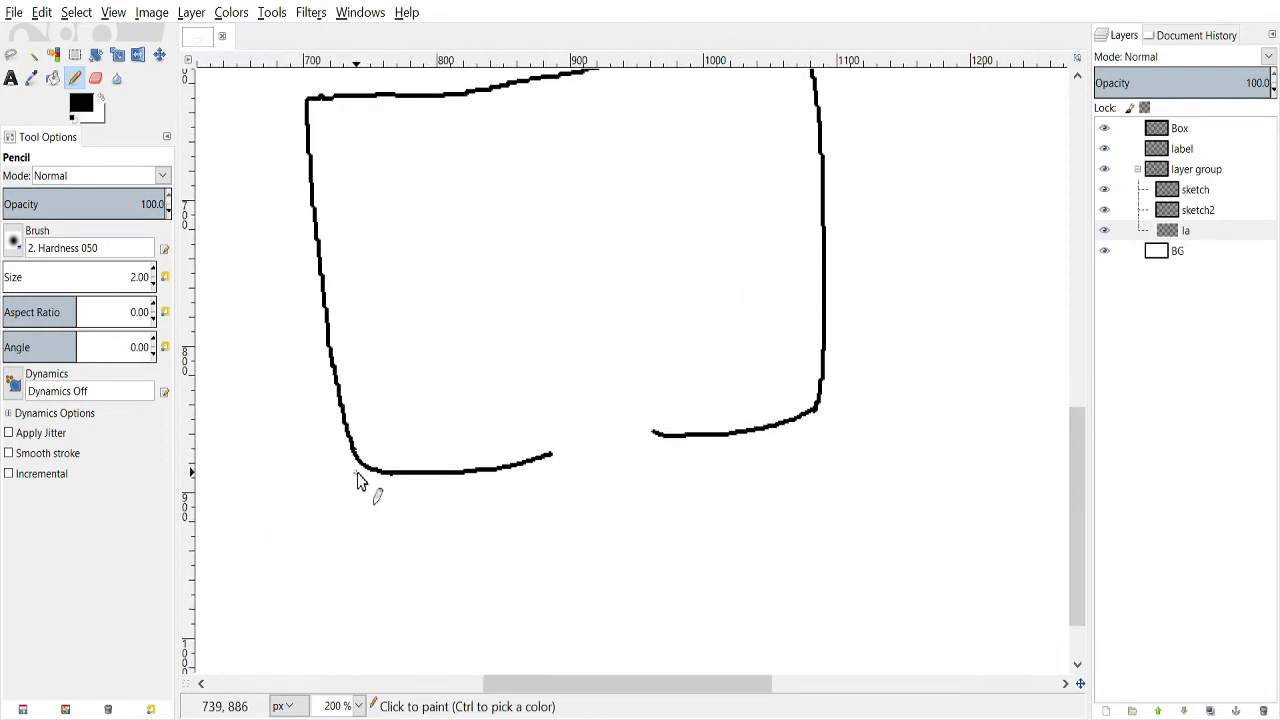
- Draw the left leg cuff and the right cuff's curl, erasing a stray bit
mouse_move(358, 466)
left_mouse_down()
mouse_move(382, 512)
mouse_move(362, 470)
mouse_move(414, 505)
mouse_move(550, 500)
left_mouse_up()
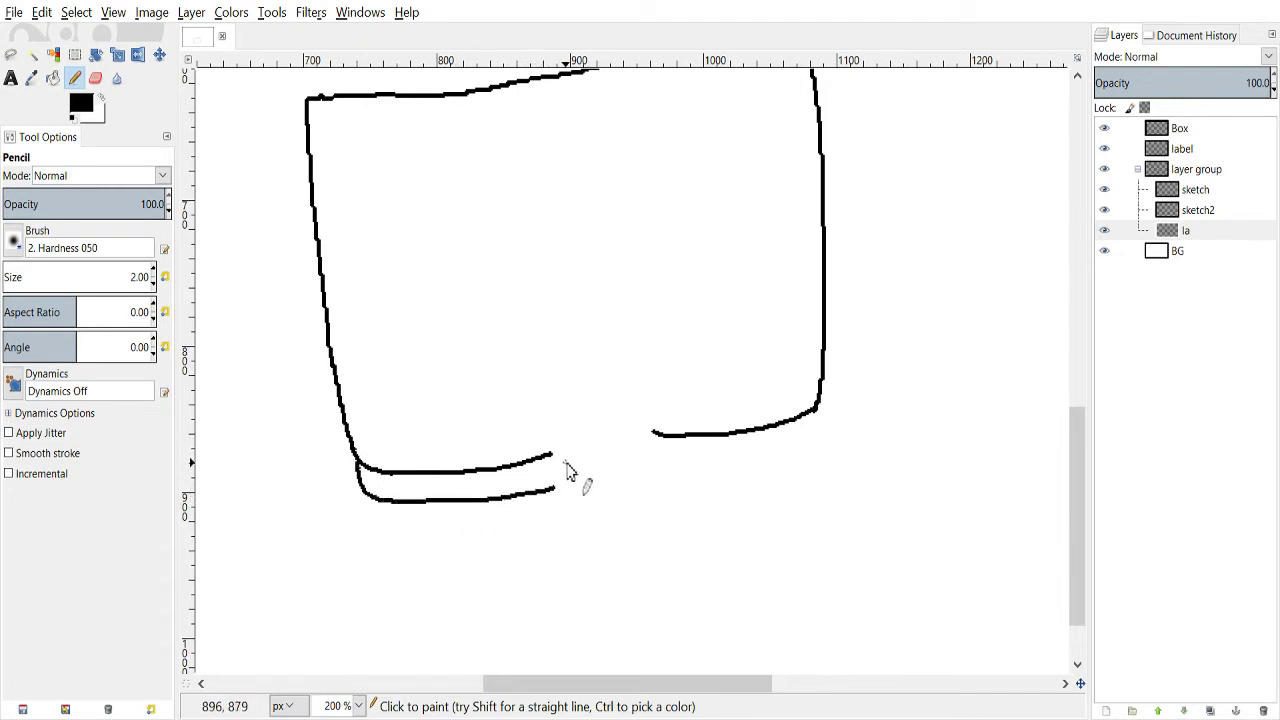
left_click_drag(550, 456, 563, 451)
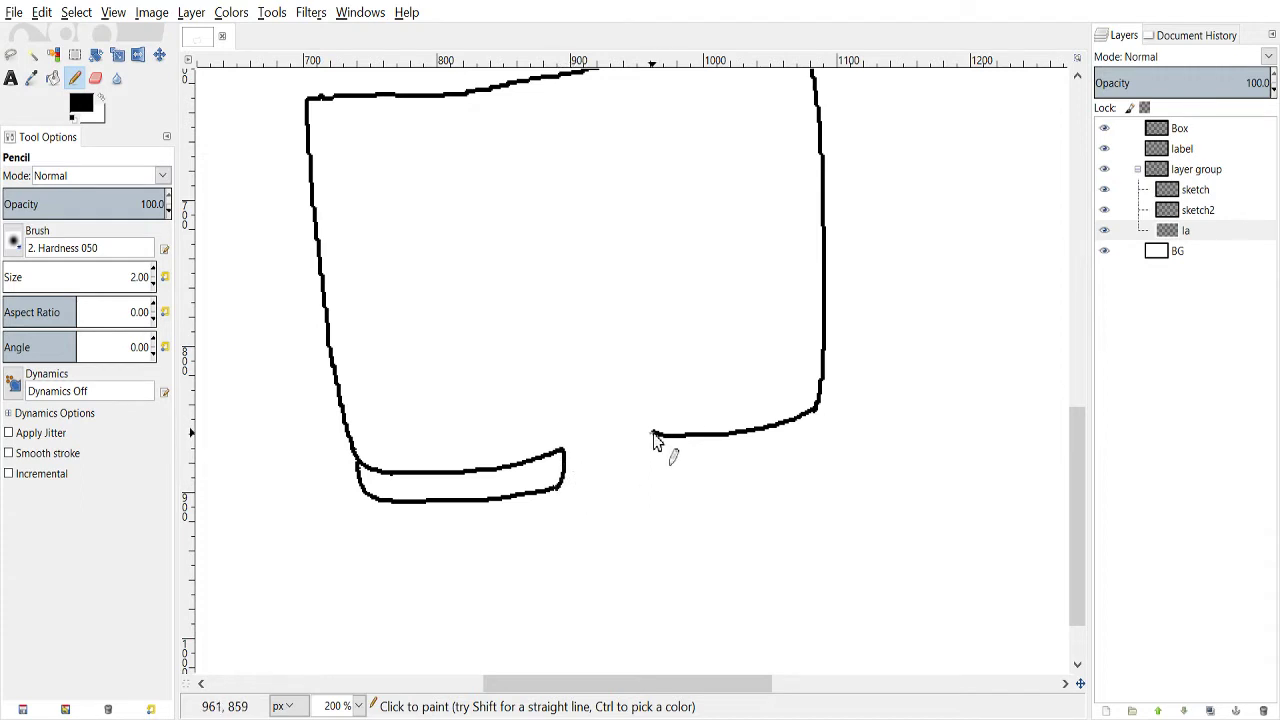
left_click_drag(653, 434, 685, 464)
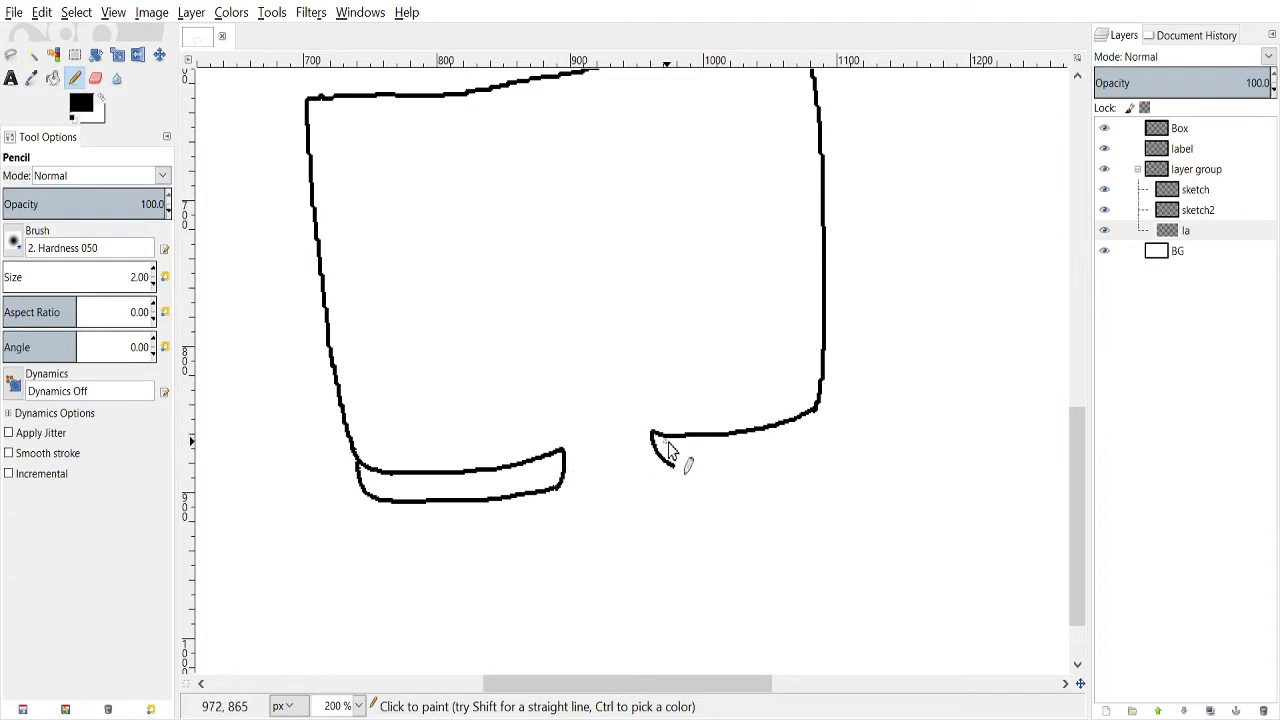
key("ctrl+z")
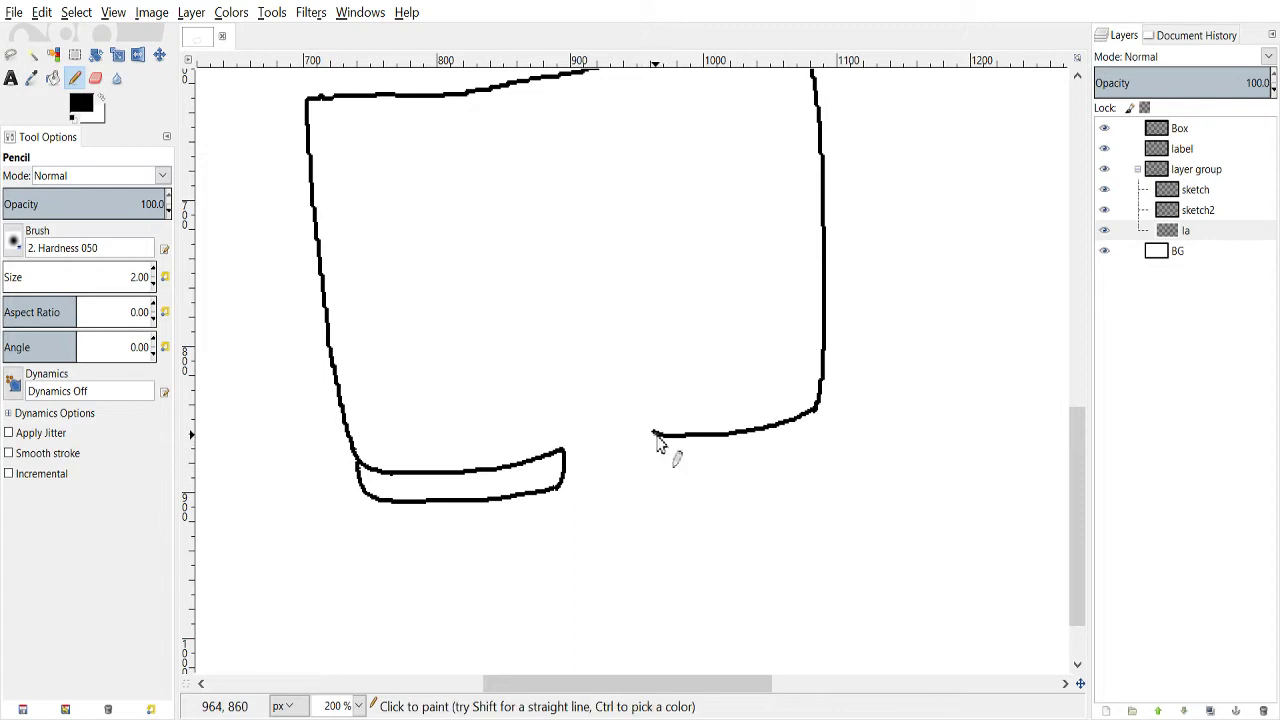
key("shift+e")
left_click(656, 435)
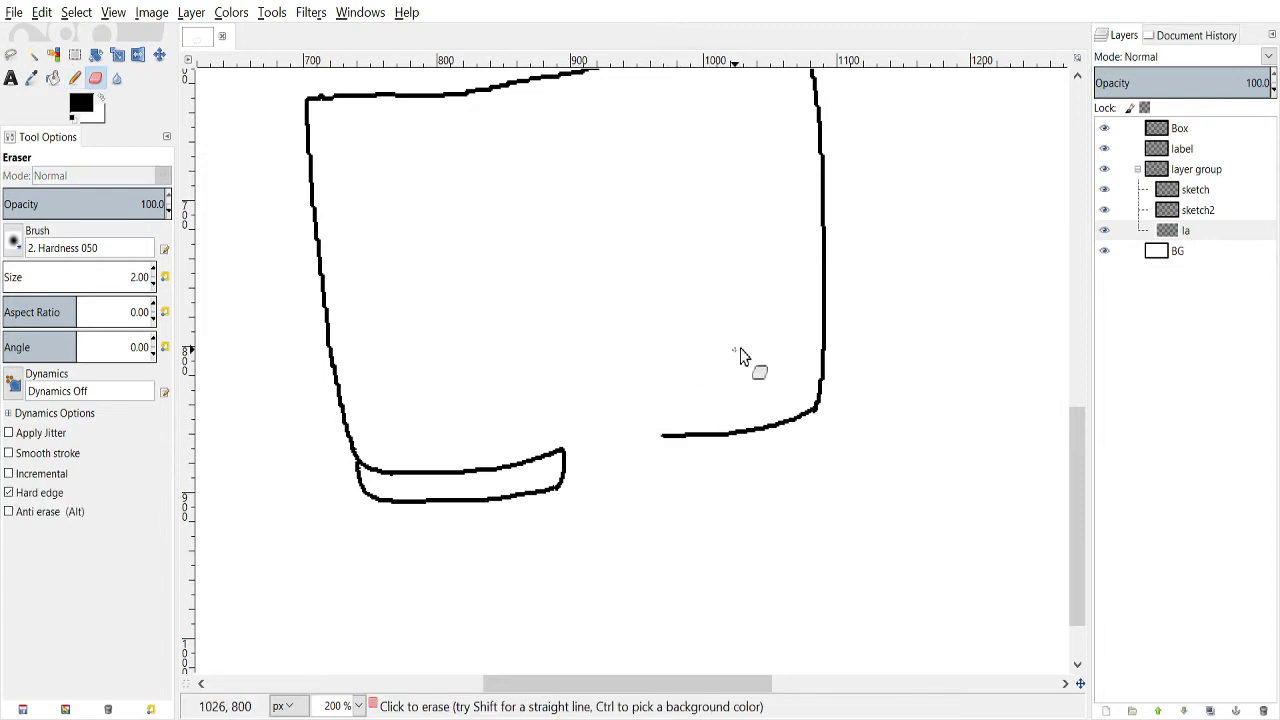
scroll(743, 357, "up", 1)
key("n")
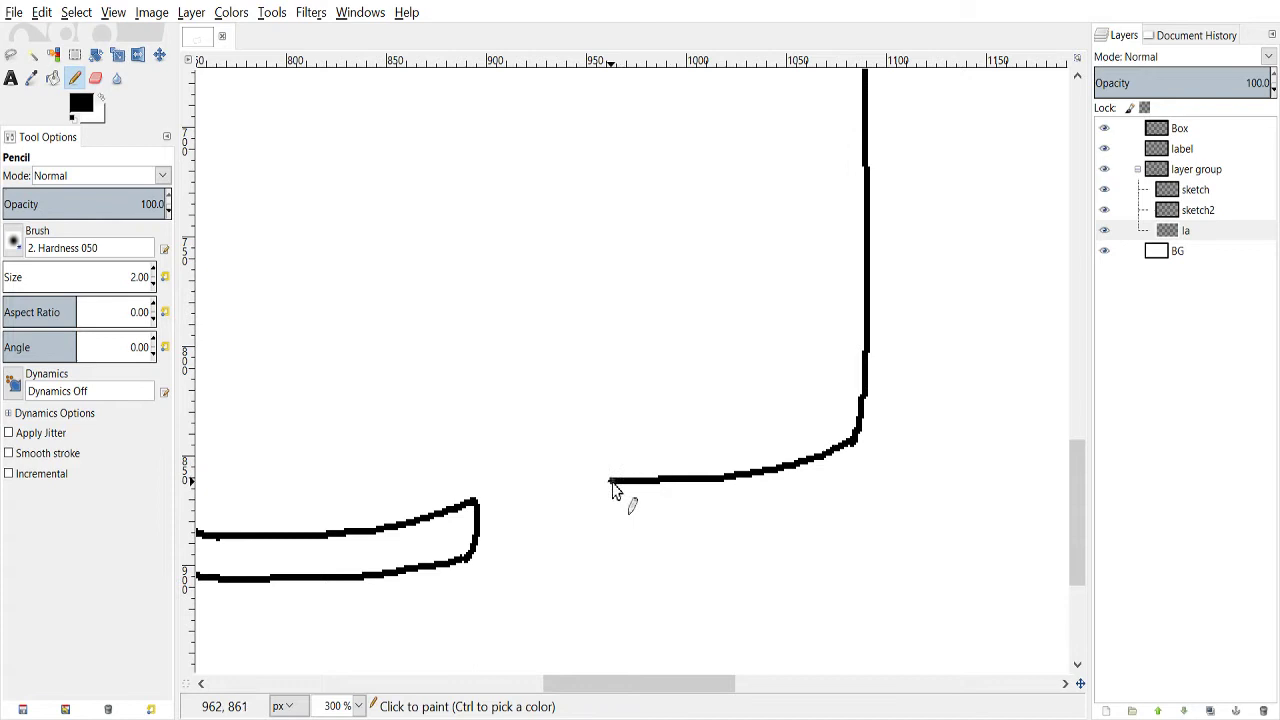
mouse_move(612, 482)
left_mouse_down()
mouse_move(595, 485)
mouse_move(630, 525)
mouse_move(735, 512)
left_mouse_up()
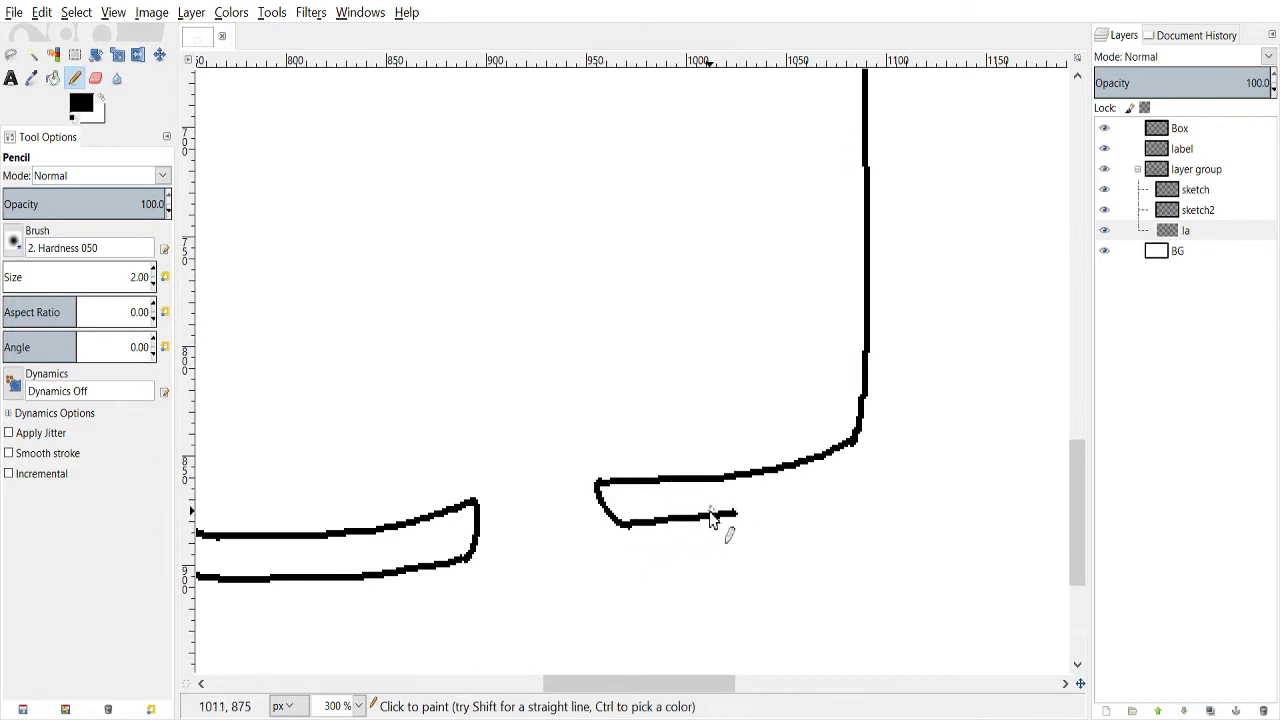
- Redraw the right cuff's lower edge flatter and close it against the corner
key("ctrl+z")
mouse_move(628, 526)
left_mouse_down()
mouse_move(727, 535)
mouse_move(848, 497)
left_mouse_up()
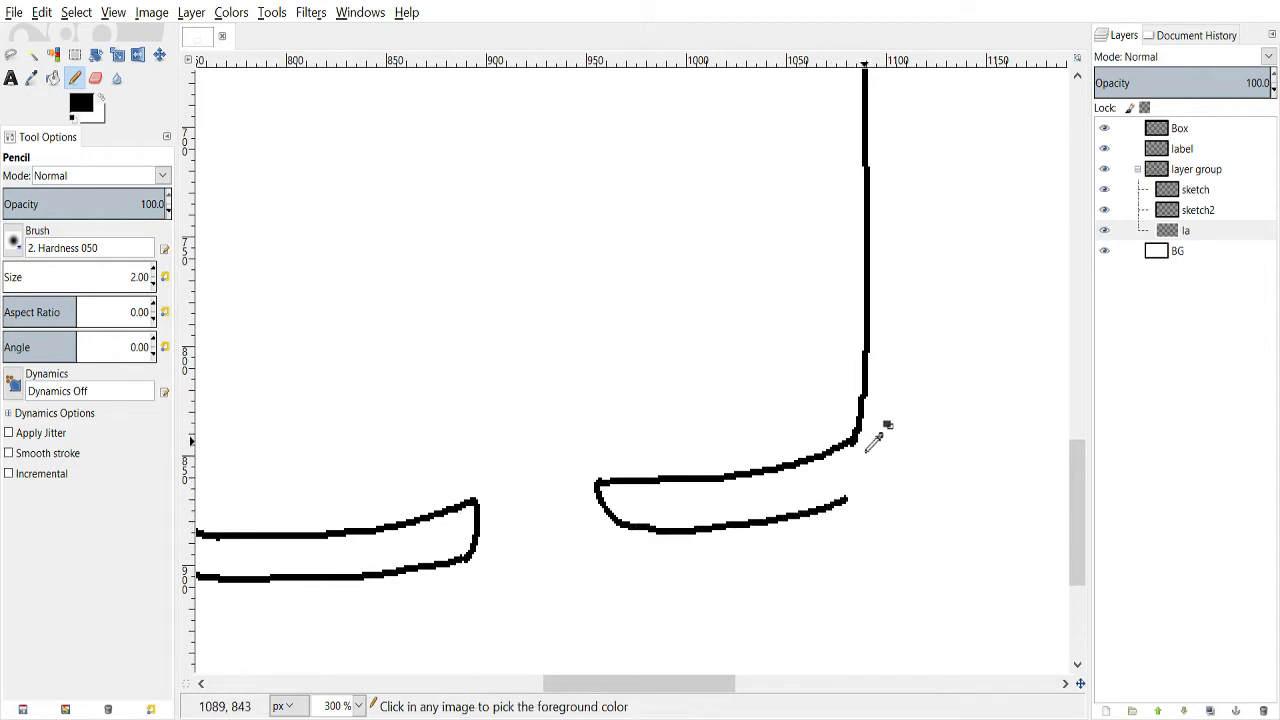
left_click_drag(862, 455, 853, 506)
scroll(866, 470, "down", 2)
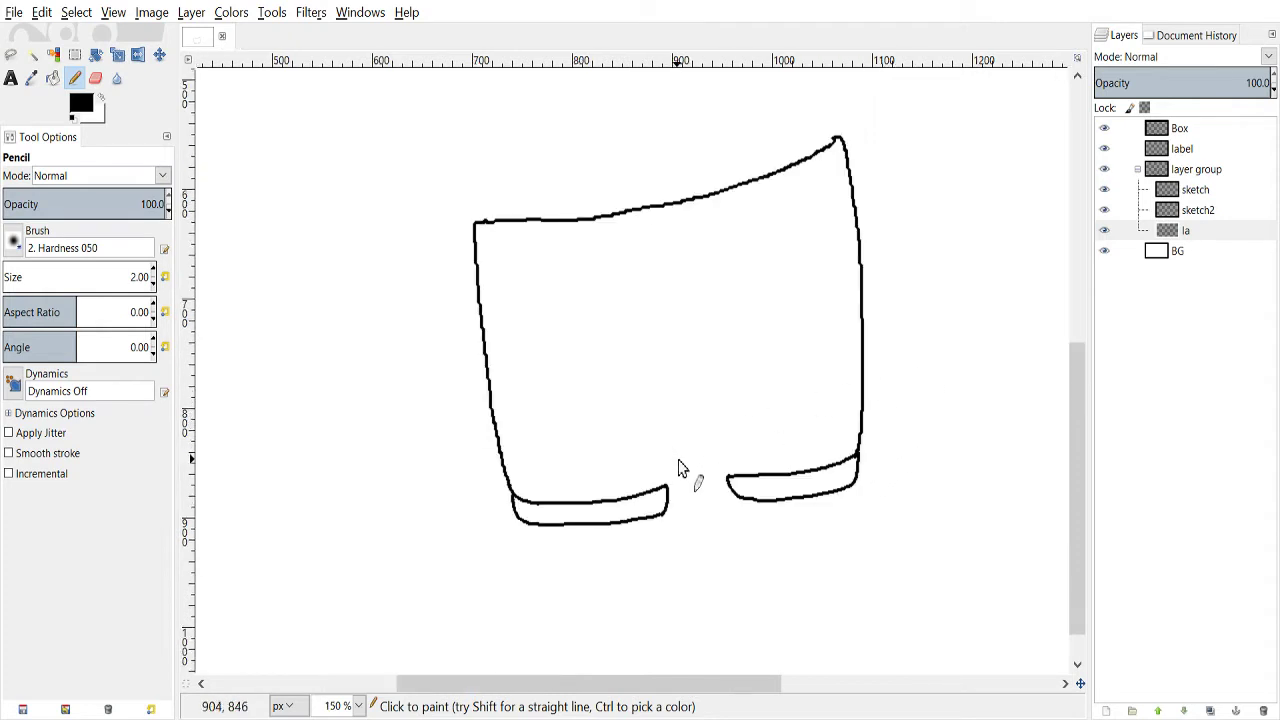
scroll(678, 468, "up", 1)
scroll(738, 440, "up", 1)
- Add vertical lines at the cuffs' inner ends and join the legs with a crotch line
mouse_move(632, 520)
left_mouse_down()
mouse_move(630, 492)
mouse_move(622, 545)
left_mouse_up()
key("ctrl+z")
left_click_drag(623, 472, 622, 528)
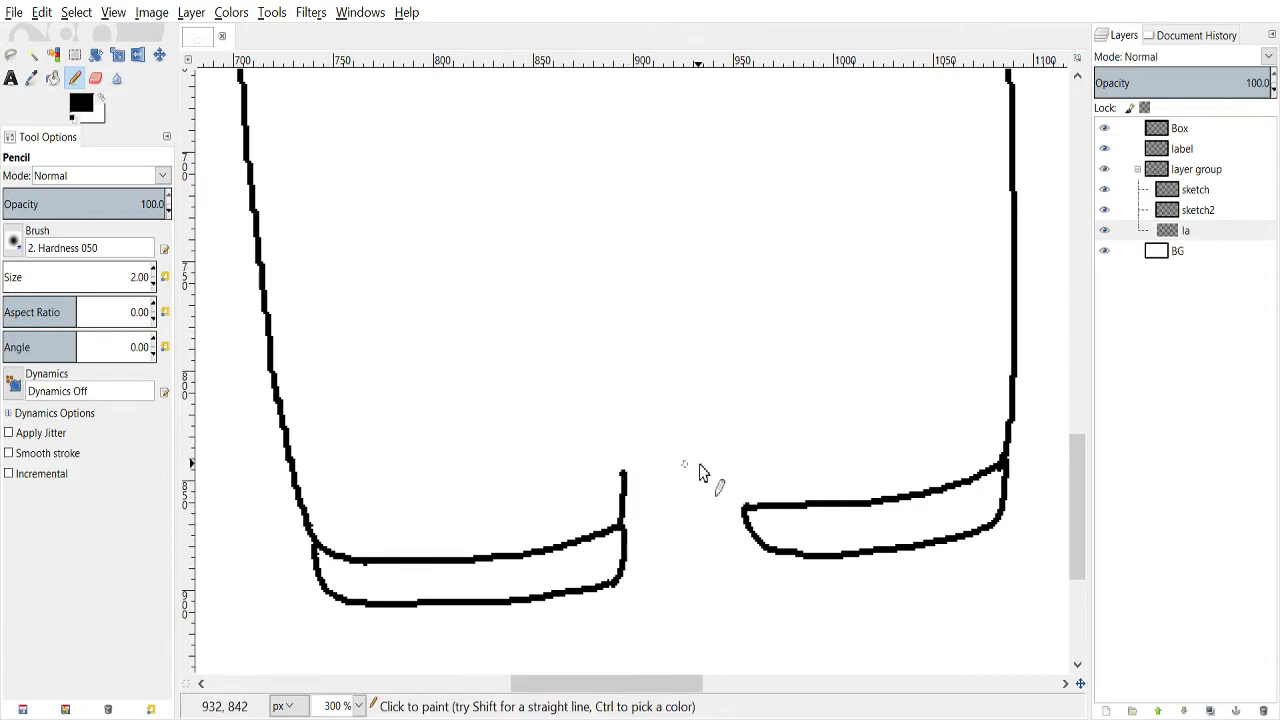
left_click_drag(728, 470, 742, 510)
mouse_move(628, 474)
left_mouse_down()
mouse_move(690, 482)
mouse_move(729, 467)
left_mouse_up()
- Draw a rounded left foot with a sole line and a rounded right foot below the legs
scroll(813, 352, "down", 4)
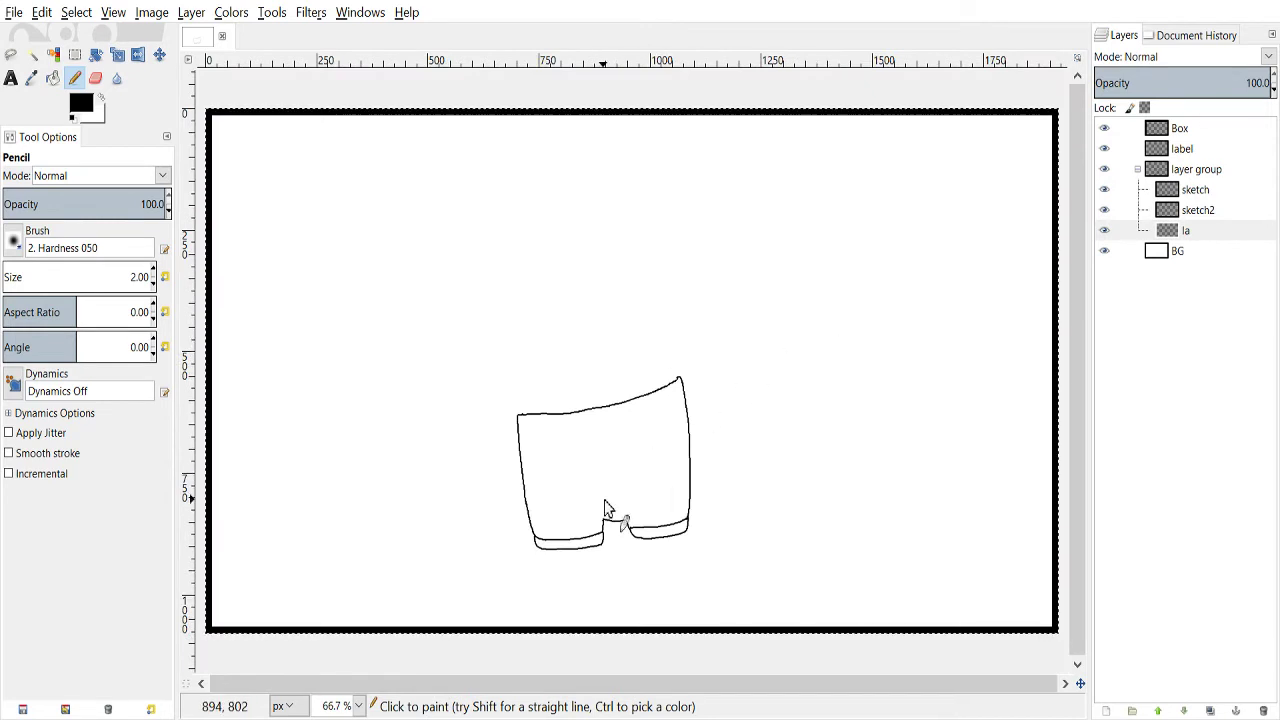
scroll(606, 557, "up", 3)
scroll(1078, 424, "down", 3)
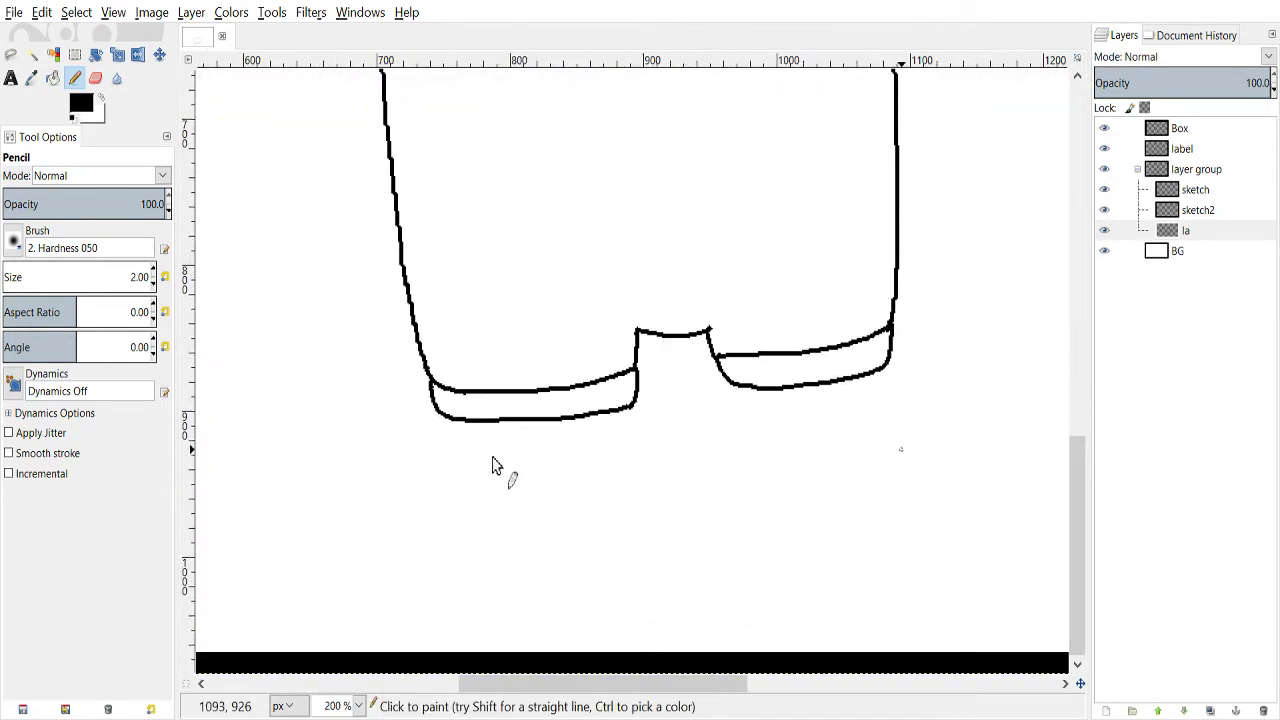
scroll(477, 428, "up", 2)
mouse_move(476, 418)
left_mouse_down()
mouse_move(482, 502)
mouse_move(608, 532)
mouse_move(686, 500)
mouse_move(722, 399)
left_mouse_up()
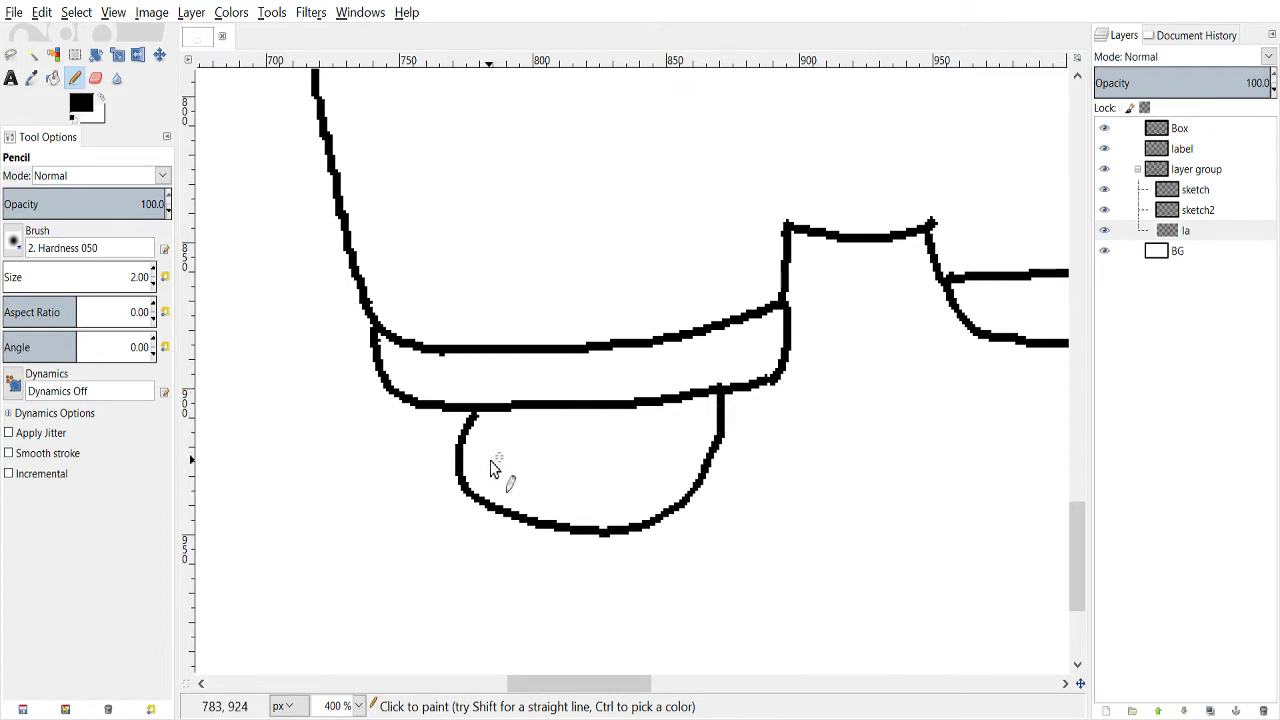
mouse_move(460, 470)
left_mouse_down()
mouse_move(504, 455)
mouse_move(615, 467)
mouse_move(675, 510)
left_mouse_up()
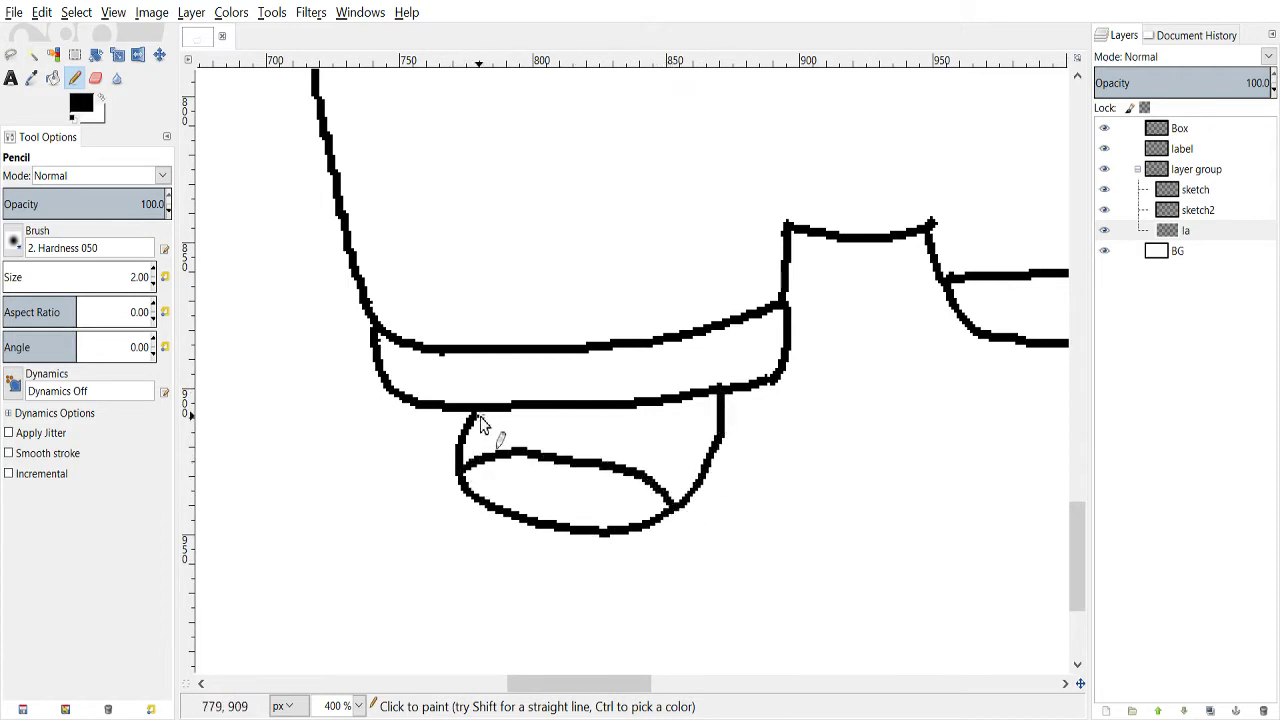
left_click_drag(622, 684, 703, 668)
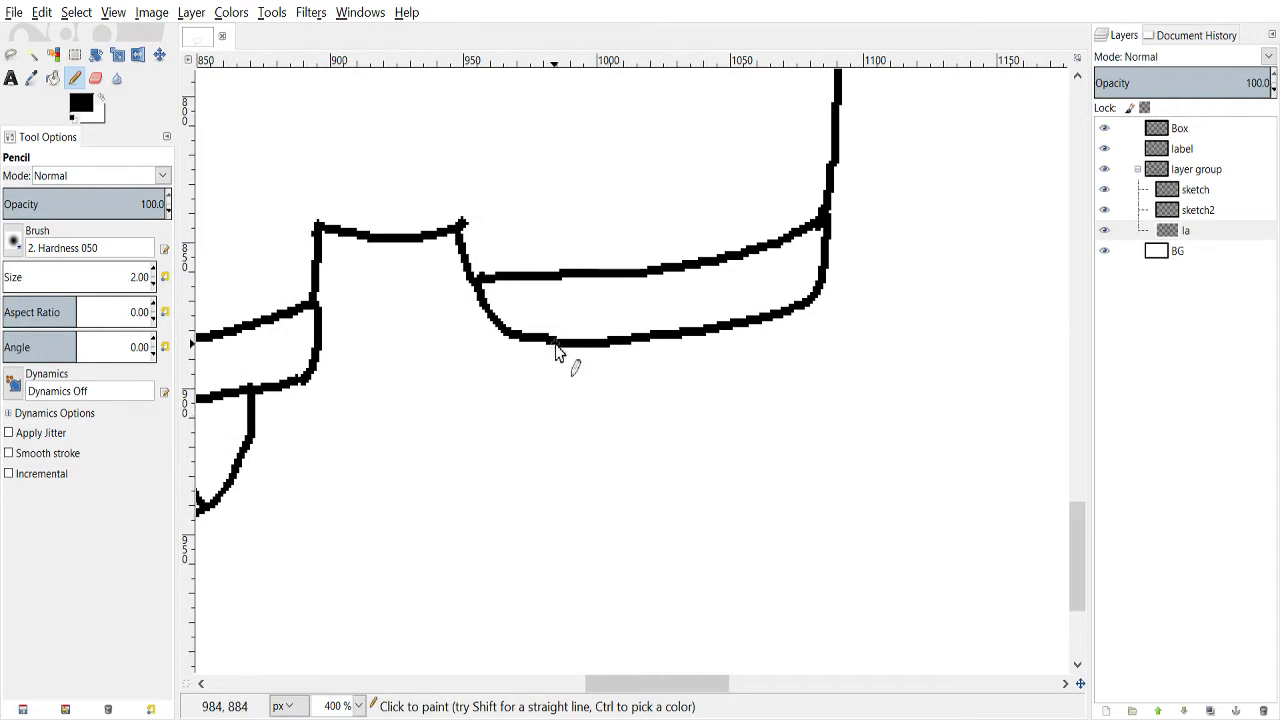
mouse_move(553, 342)
left_mouse_down()
mouse_move(571, 442)
mouse_move(639, 527)
mouse_move(694, 543)
mouse_move(786, 520)
left_mouse_up()
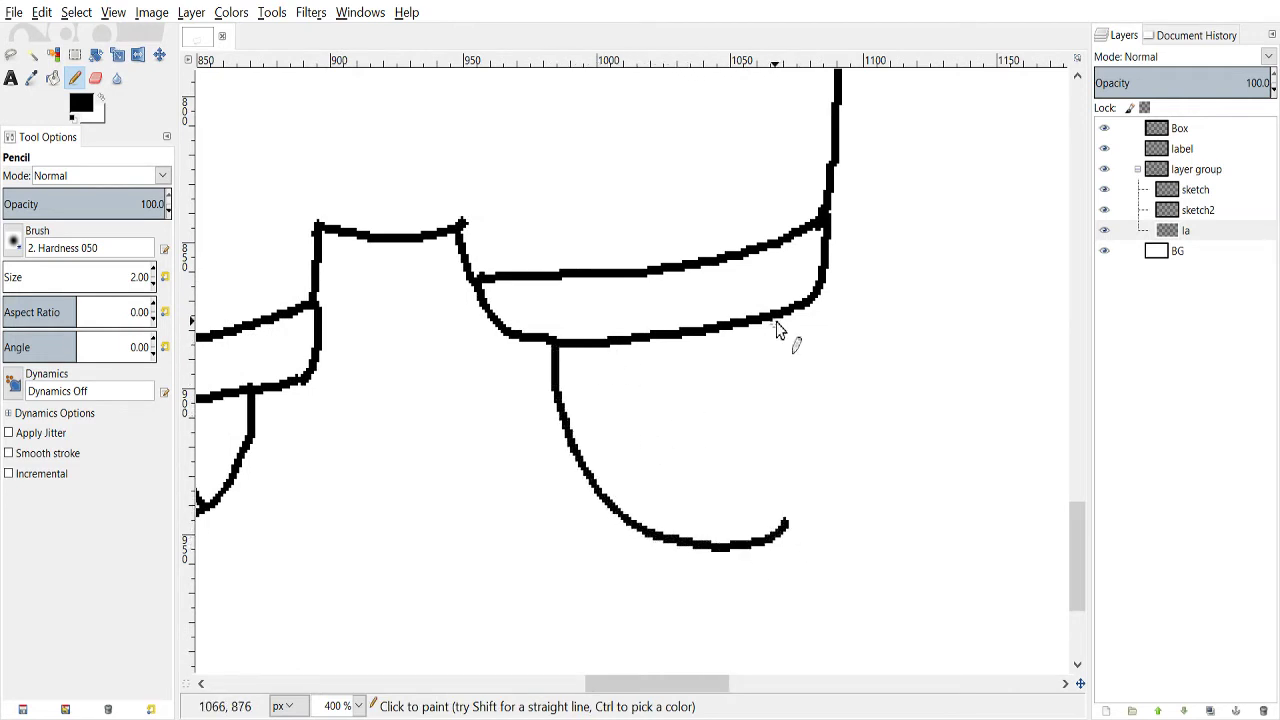
mouse_move(773, 323)
left_mouse_down()
mouse_move(807, 450)
mouse_move(787, 524)
mouse_move(799, 486)
mouse_move(779, 481)
mouse_move(728, 479)
mouse_move(634, 514)
left_mouse_up()
scroll(634, 510, "up", 1)
scroll(633, 497, "down", 4)
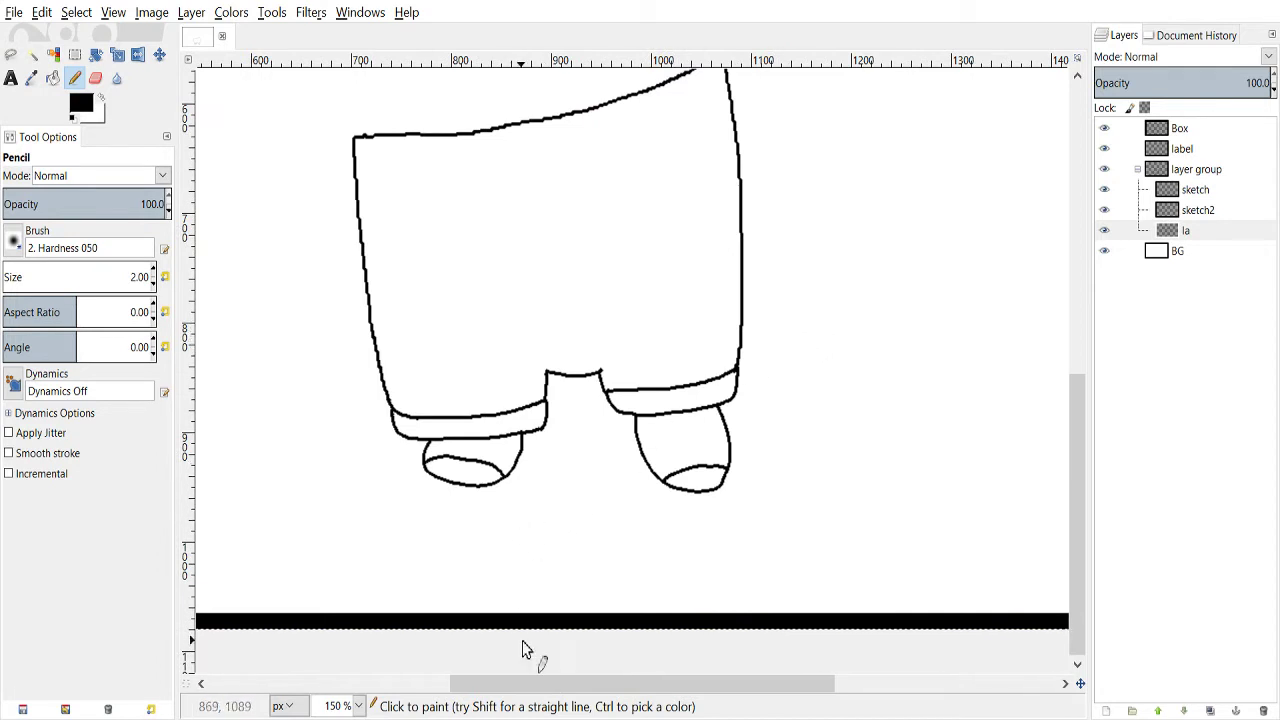
- Draw narrow slanted pocket strips on the left and right sides of the shorts
mouse_move(543, 684)
left_mouse_down()
mouse_move(423, 684)
mouse_move(449, 684)
left_mouse_up()
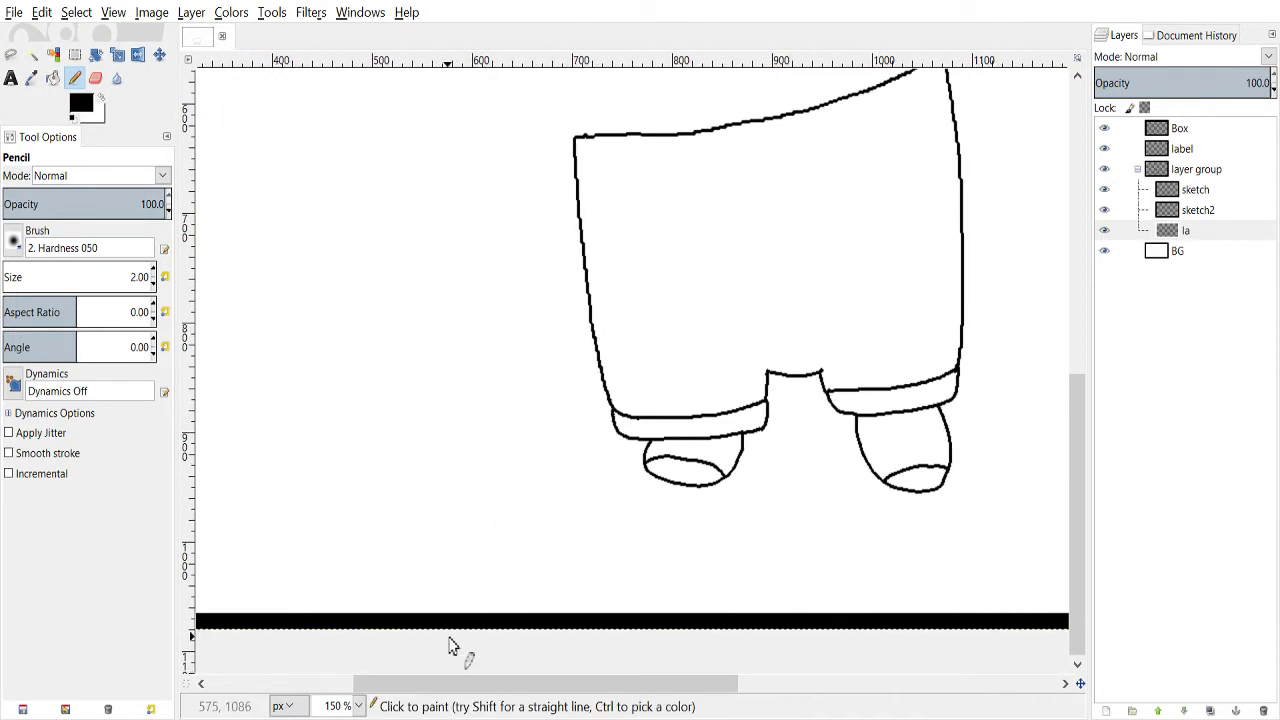
left_click_drag(1075, 393, 1071, 313)
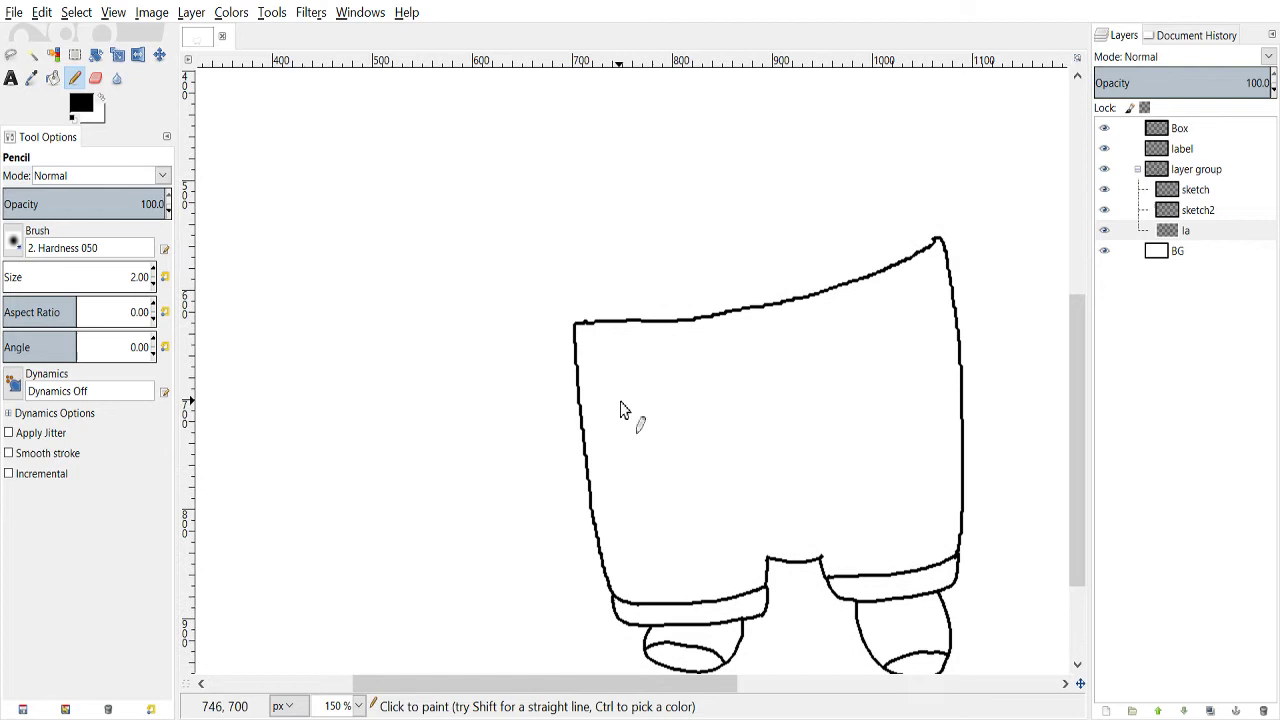
left_click_drag(615, 381, 583, 428)
left_click_drag(629, 392, 591, 463)
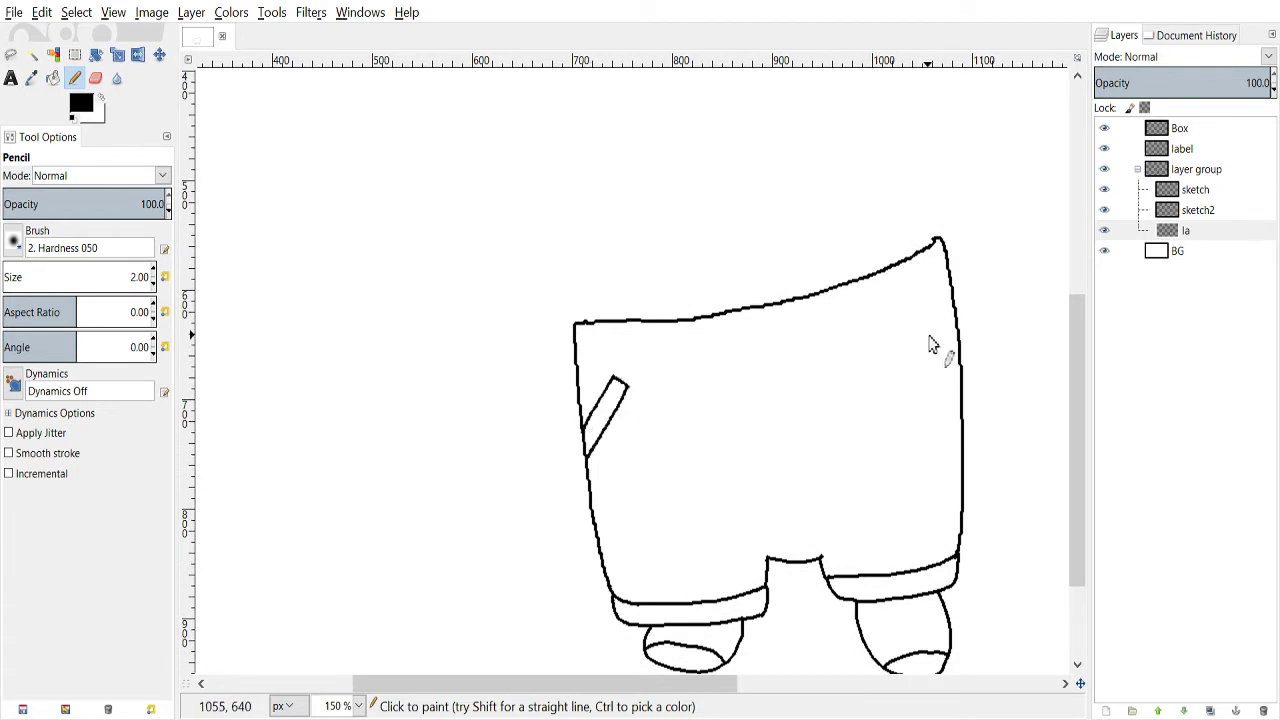
mouse_move(948, 356)
left_mouse_down()
mouse_move(963, 363)
mouse_move(923, 368)
left_mouse_up()
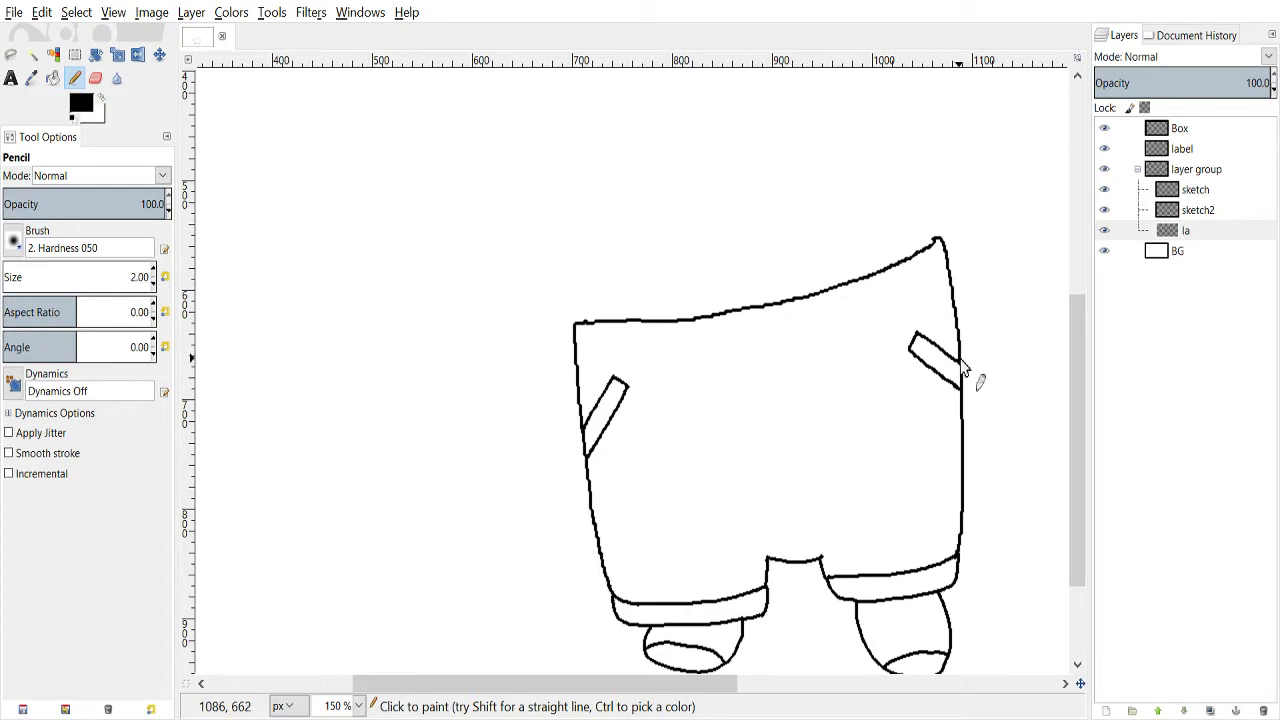
- Draw the waistband line across the shorts' top and tidy its corner with the eraser
scroll(697, 247, "down", 1)
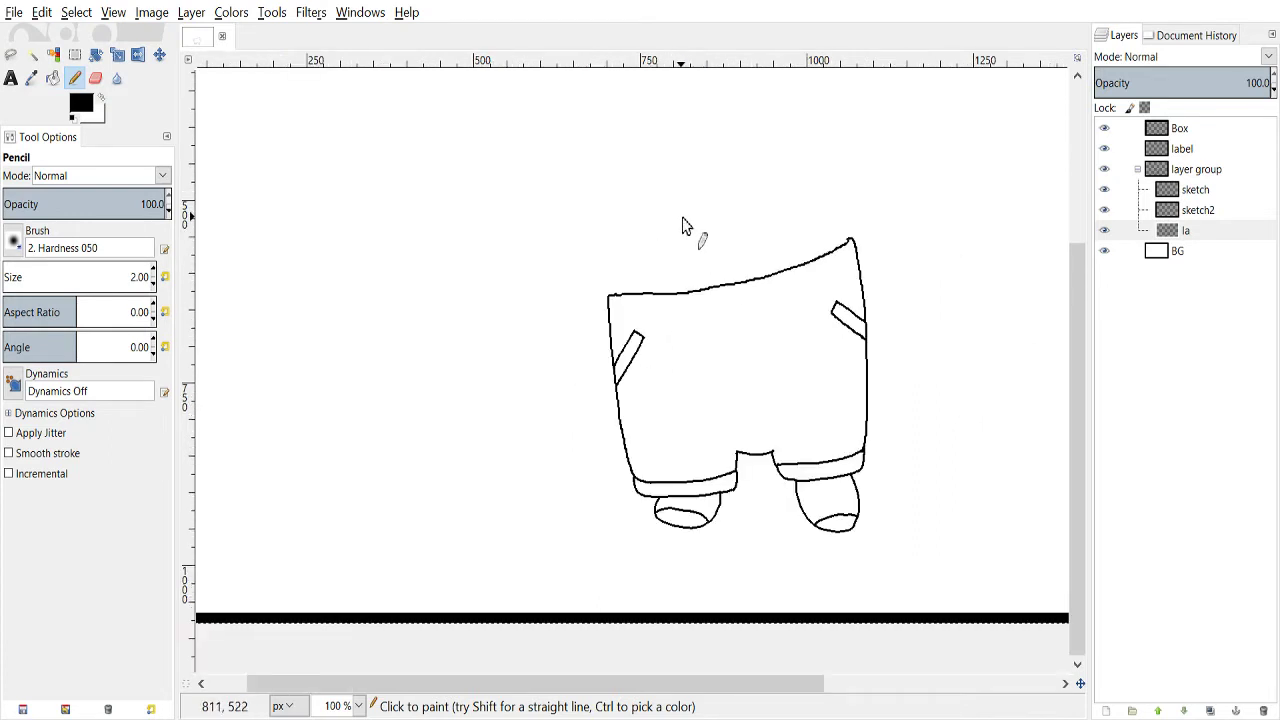
scroll(1070, 280, "up", 1)
scroll(1072, 277, "up", 2)
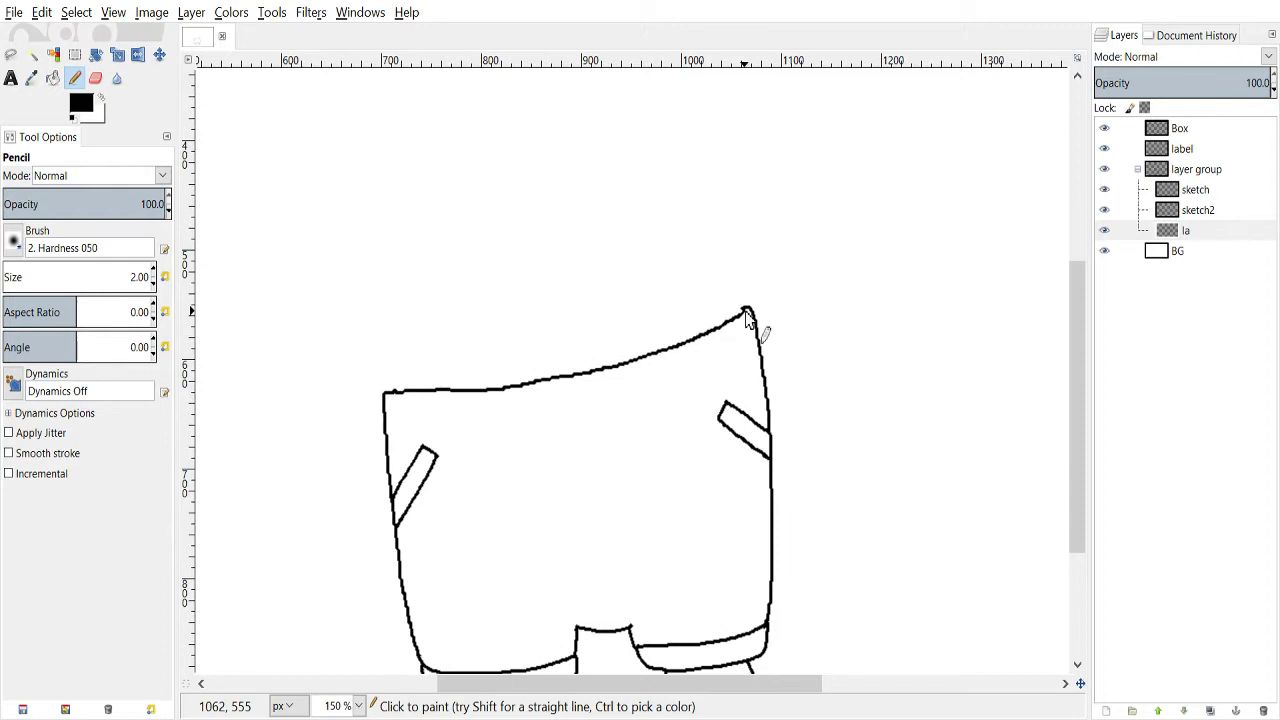
mouse_move(749, 294)
left_mouse_down()
mouse_move(586, 347)
mouse_move(378, 385)
left_mouse_up()
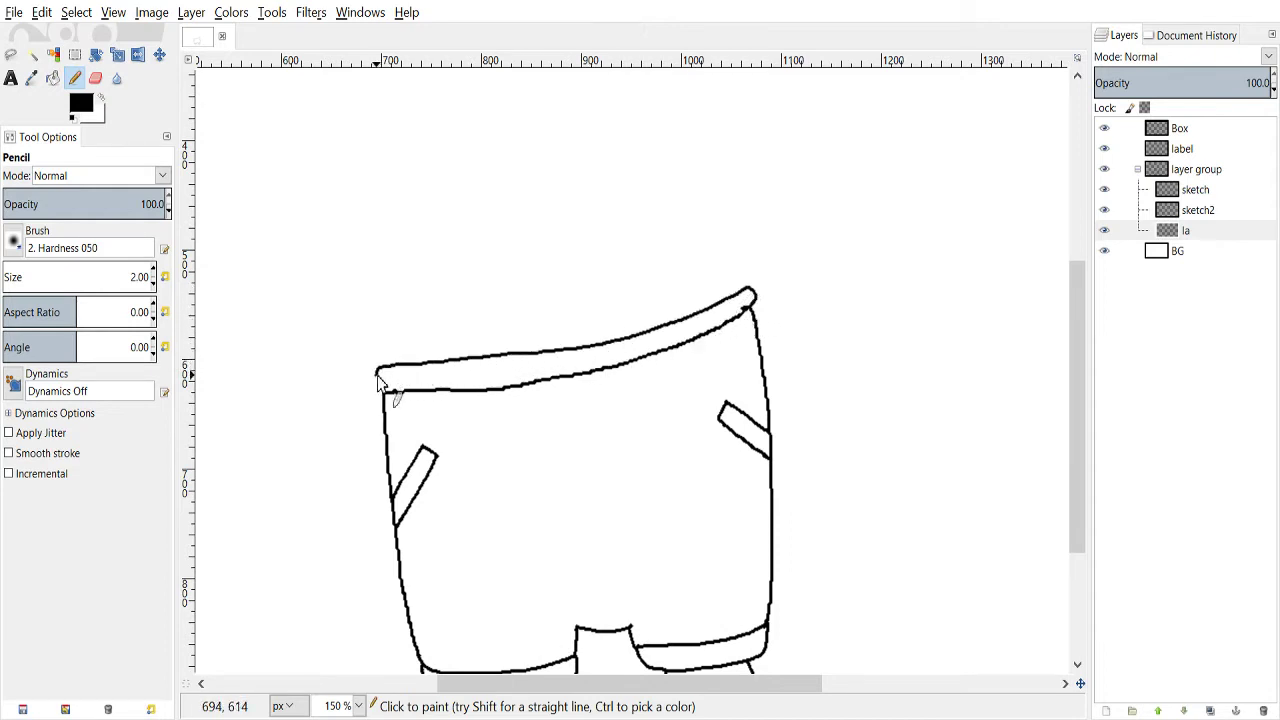
scroll(628, 368, "down", 1)
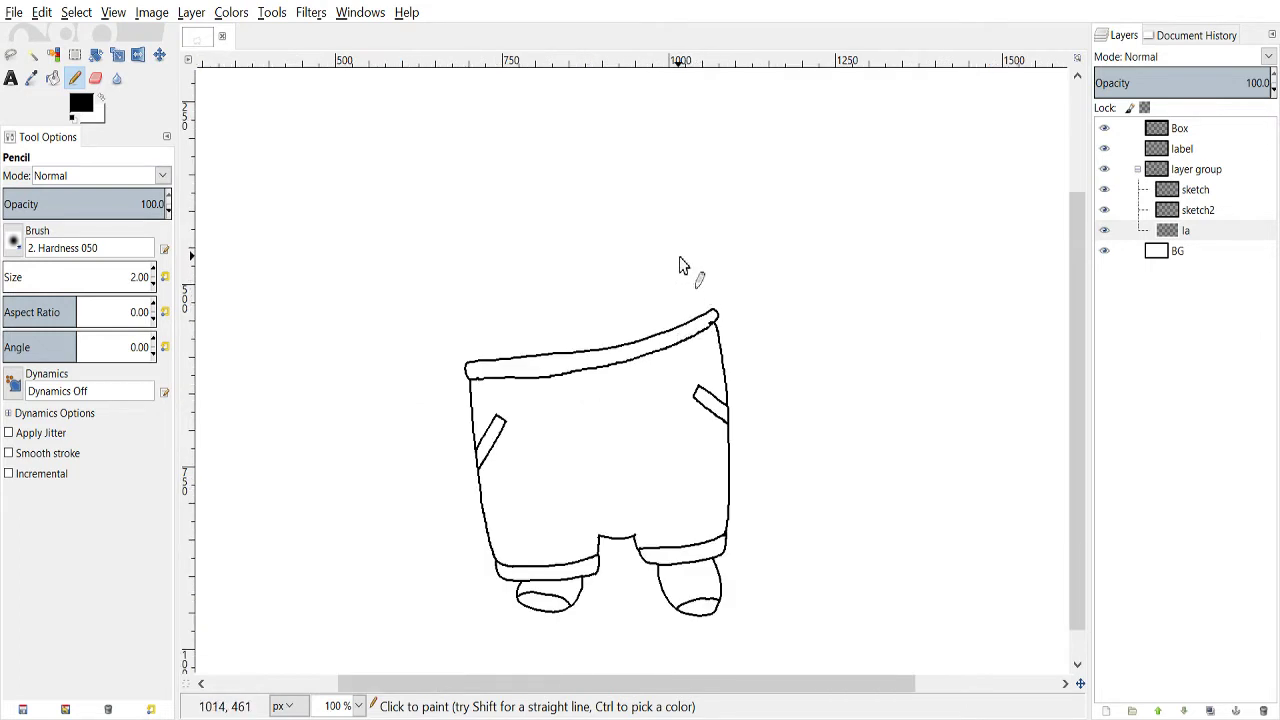
scroll(822, 240, "up", 3)
key("shift+e")
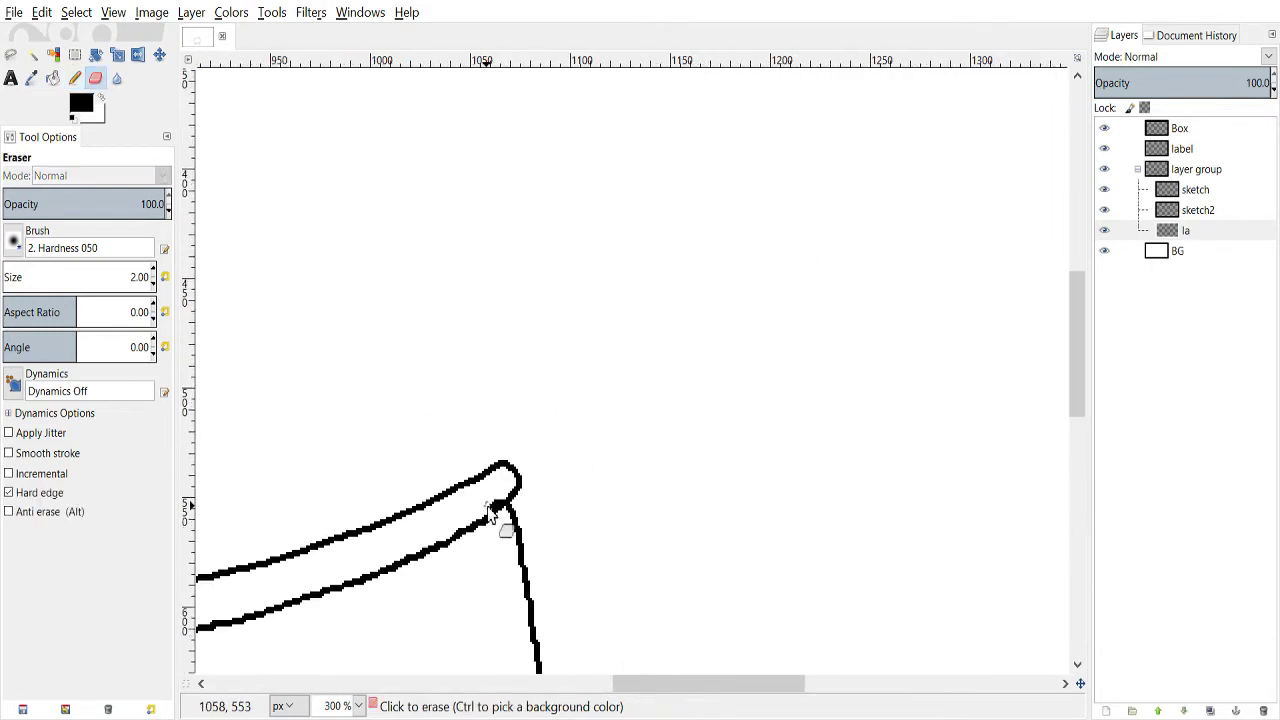
scroll(510, 450, "down", 1)
key("n")
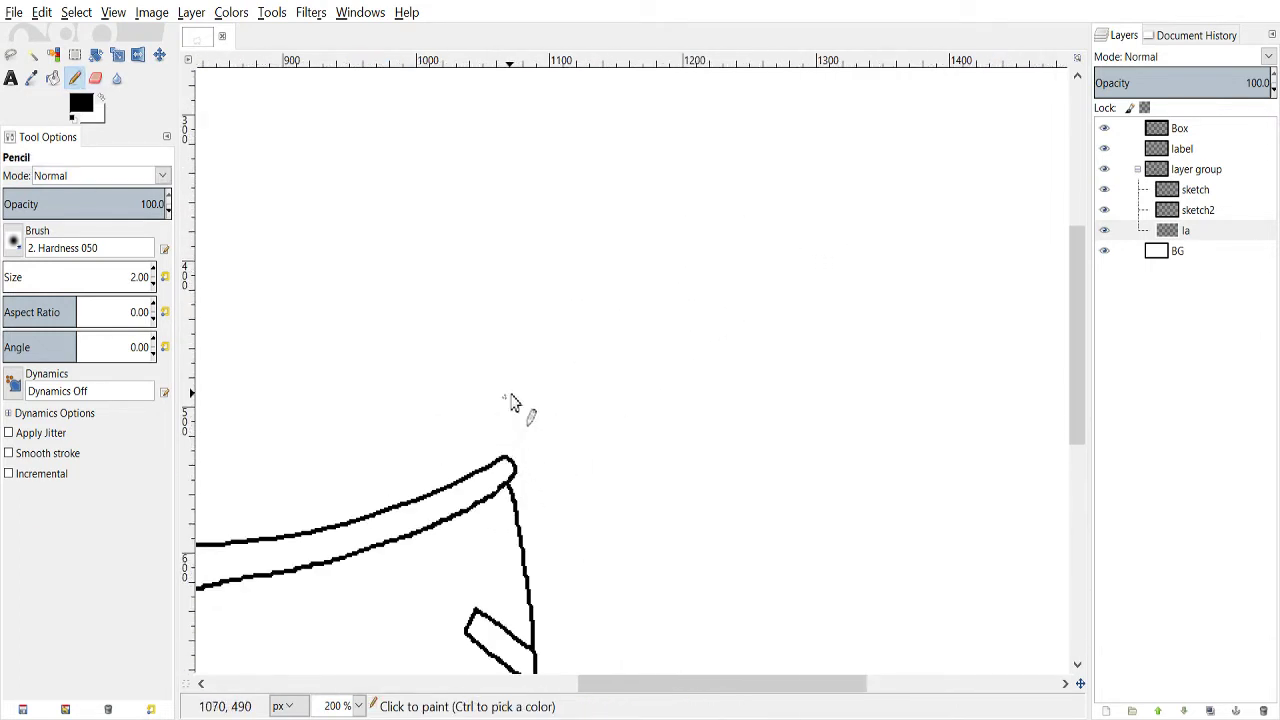
scroll(509, 400, "down", 1)
- Draw the body's left and right sides and its top edge above the waistband
left_click_drag(606, 686, 523, 686)
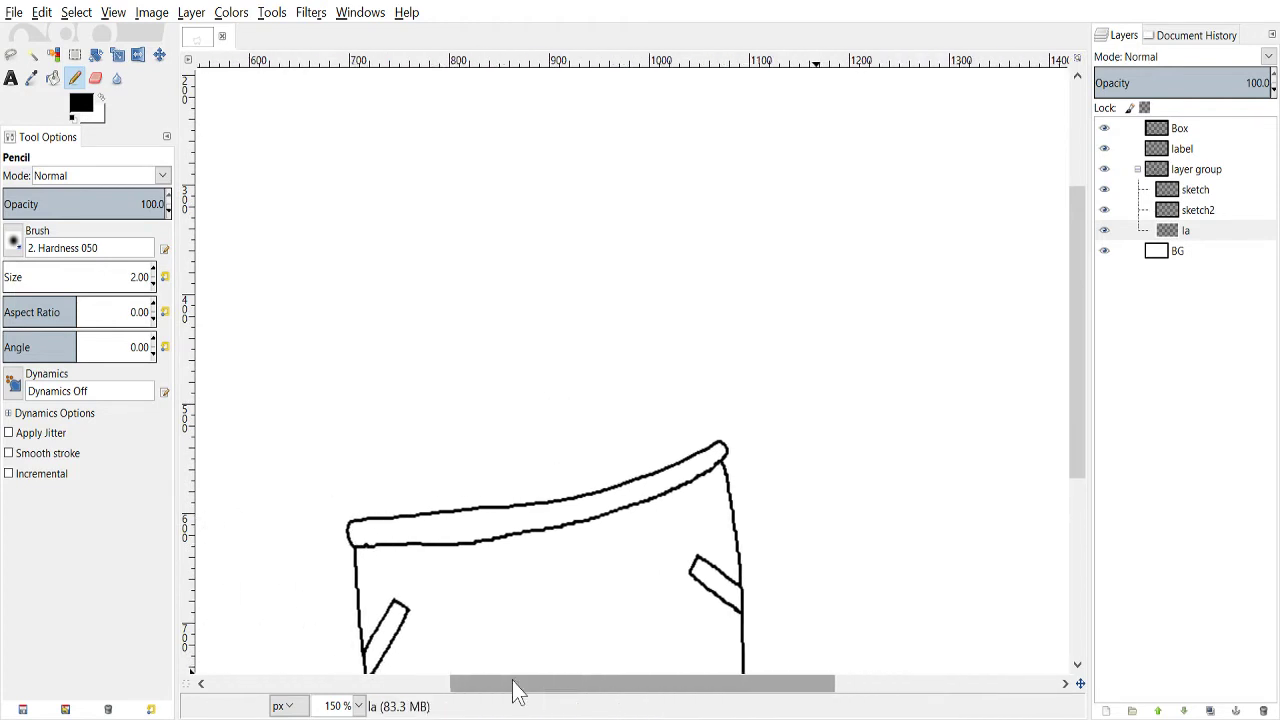
mouse_move(1077, 295)
left_mouse_down()
mouse_move(1065, 336)
mouse_move(1062, 280)
left_mouse_up()
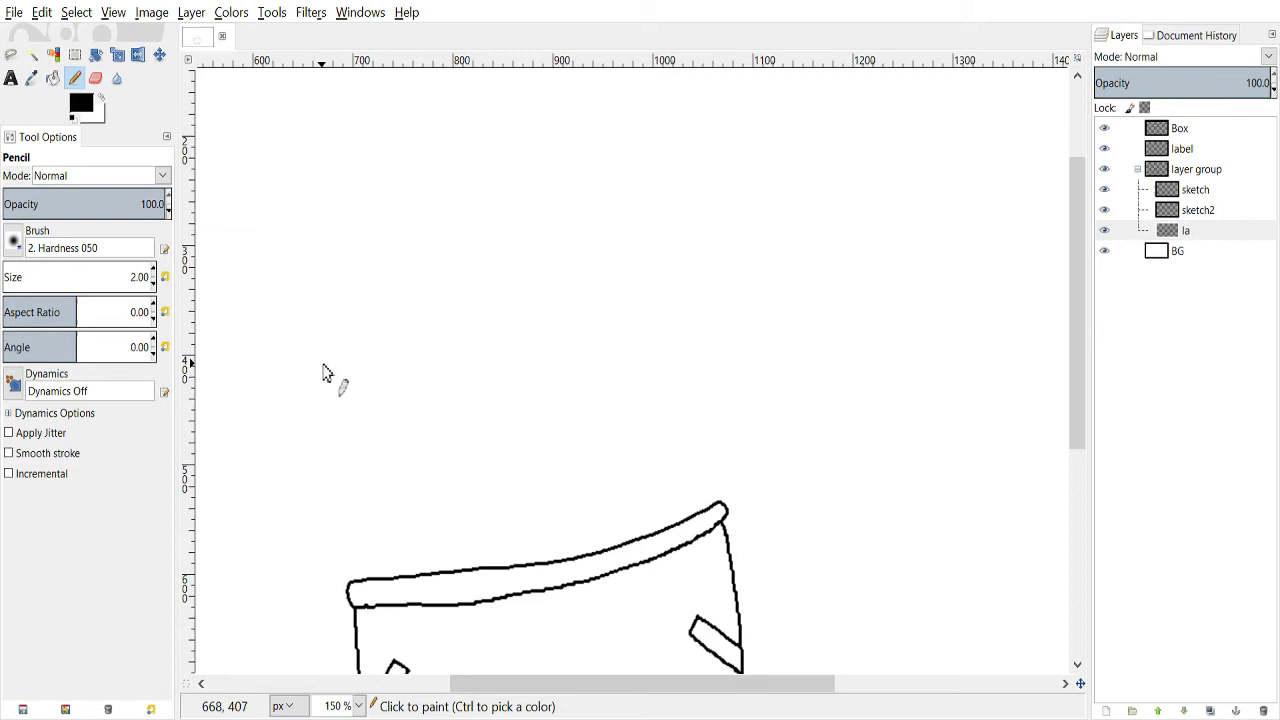
mouse_move(312, 376)
left_mouse_down()
mouse_move(349, 491)
mouse_move(350, 578)
left_mouse_up()
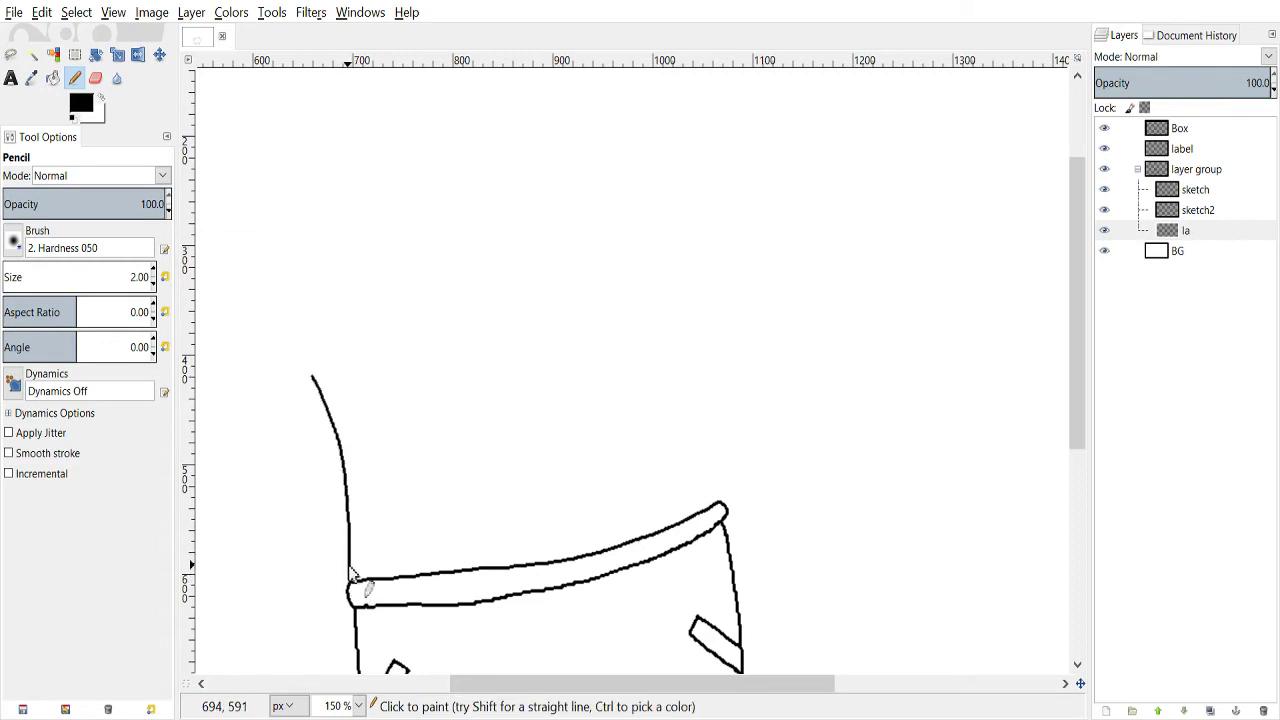
left_click_drag(687, 314, 714, 506)
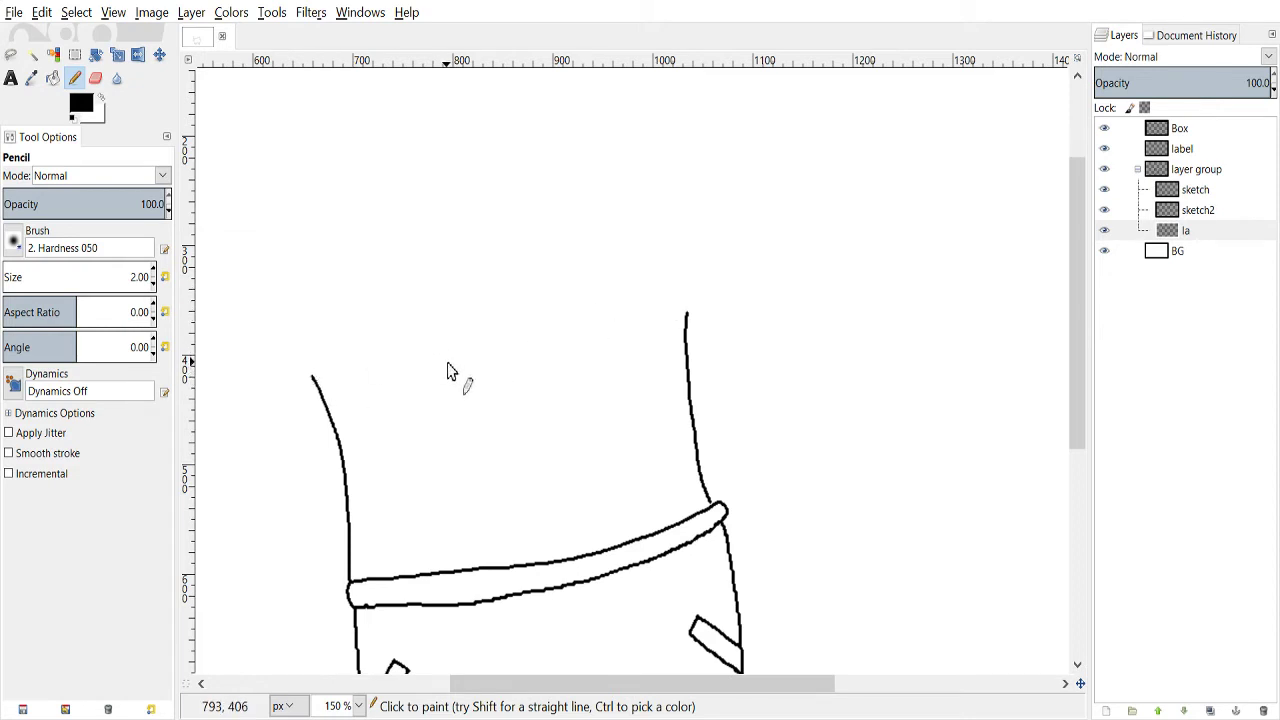
left_click_drag(313, 377, 352, 401)
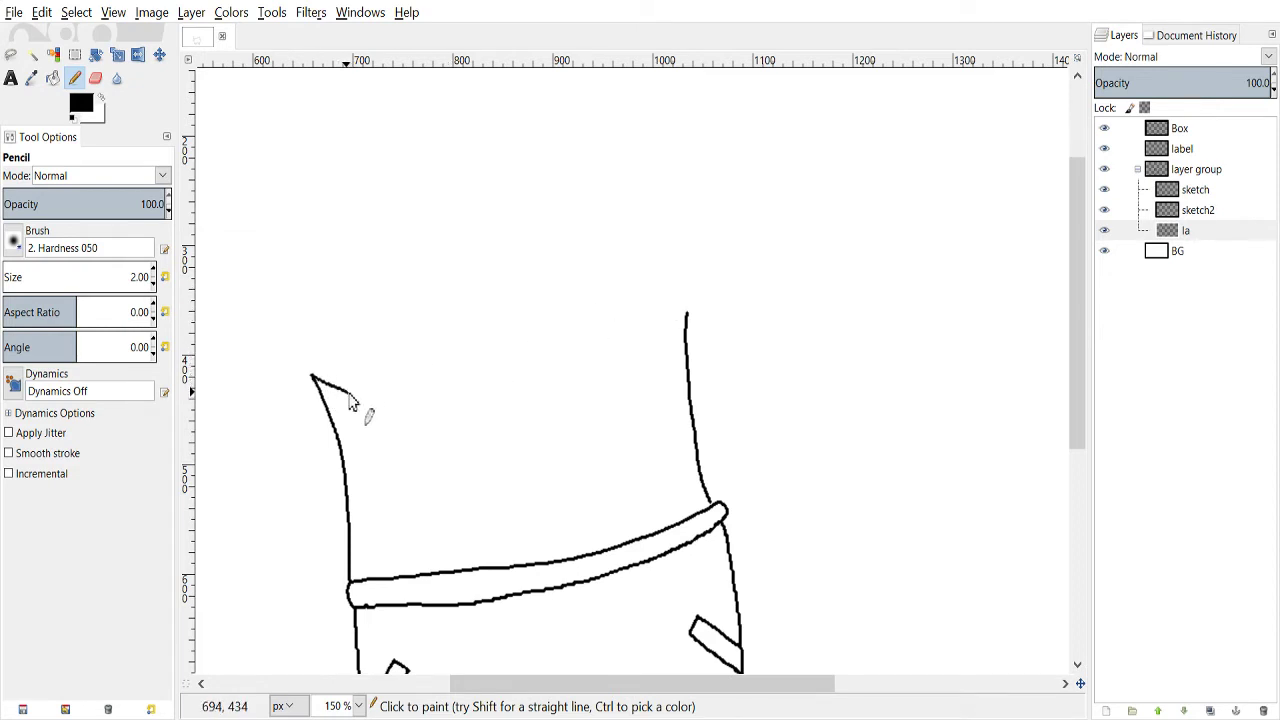
mouse_move(463, 407)
left_mouse_down()
mouse_move(582, 381)
mouse_move(688, 296)
mouse_move(686, 312)
left_mouse_up()
- Extend a curve outward from the body's top-right tip, undoing two stray strokes
scroll(680, 304, "up", 1)
key("shift+e")
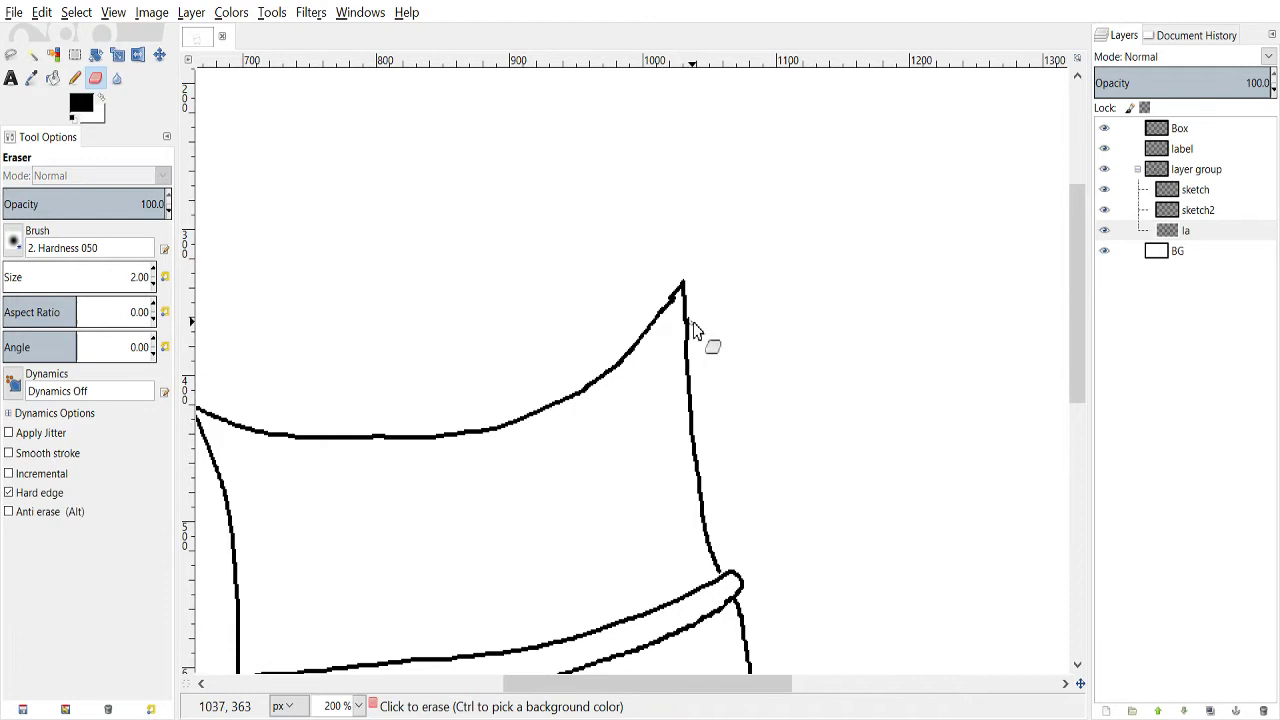
scroll(711, 343, "down", 2)
key("n")
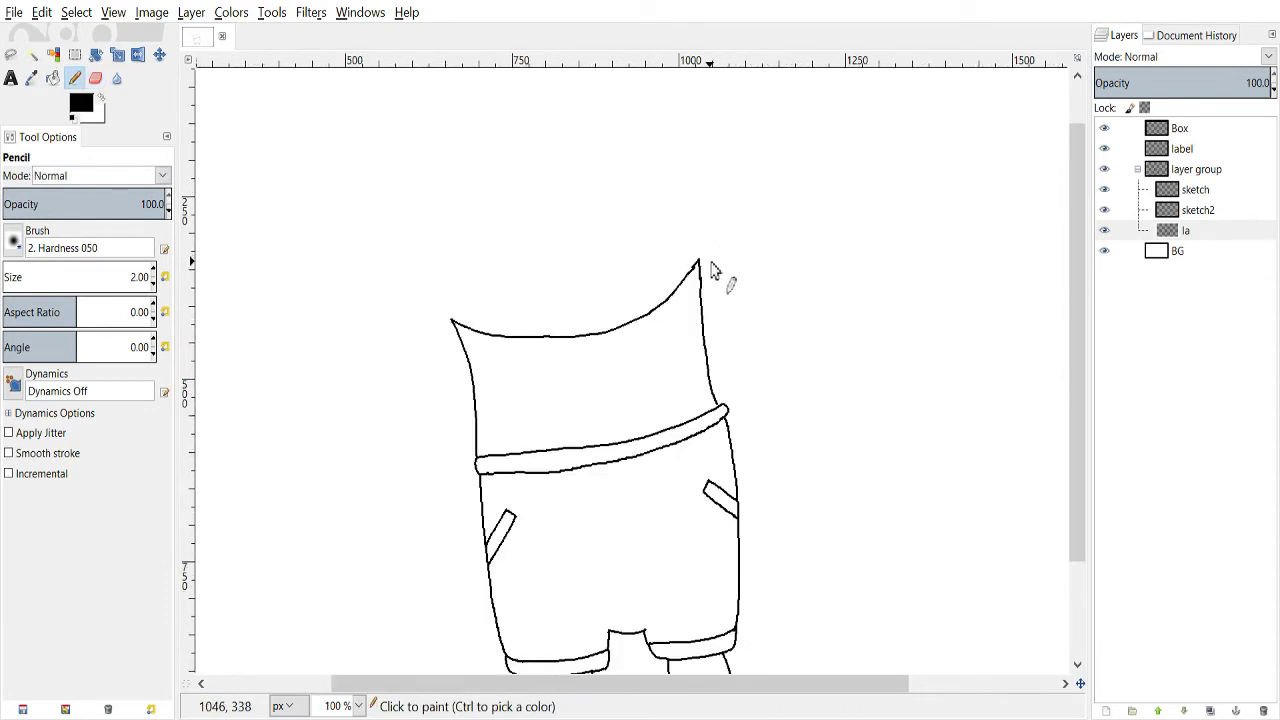
scroll(711, 270, "up", 1)
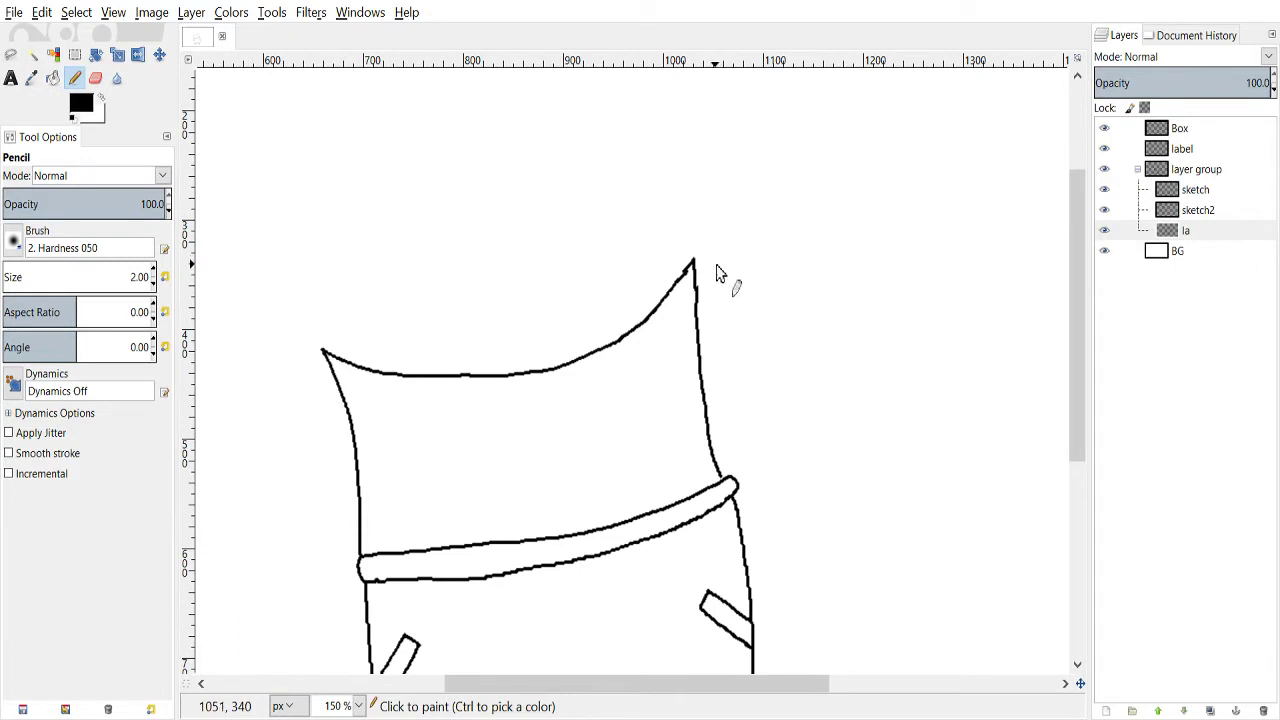
scroll(716, 272, "up", 1)
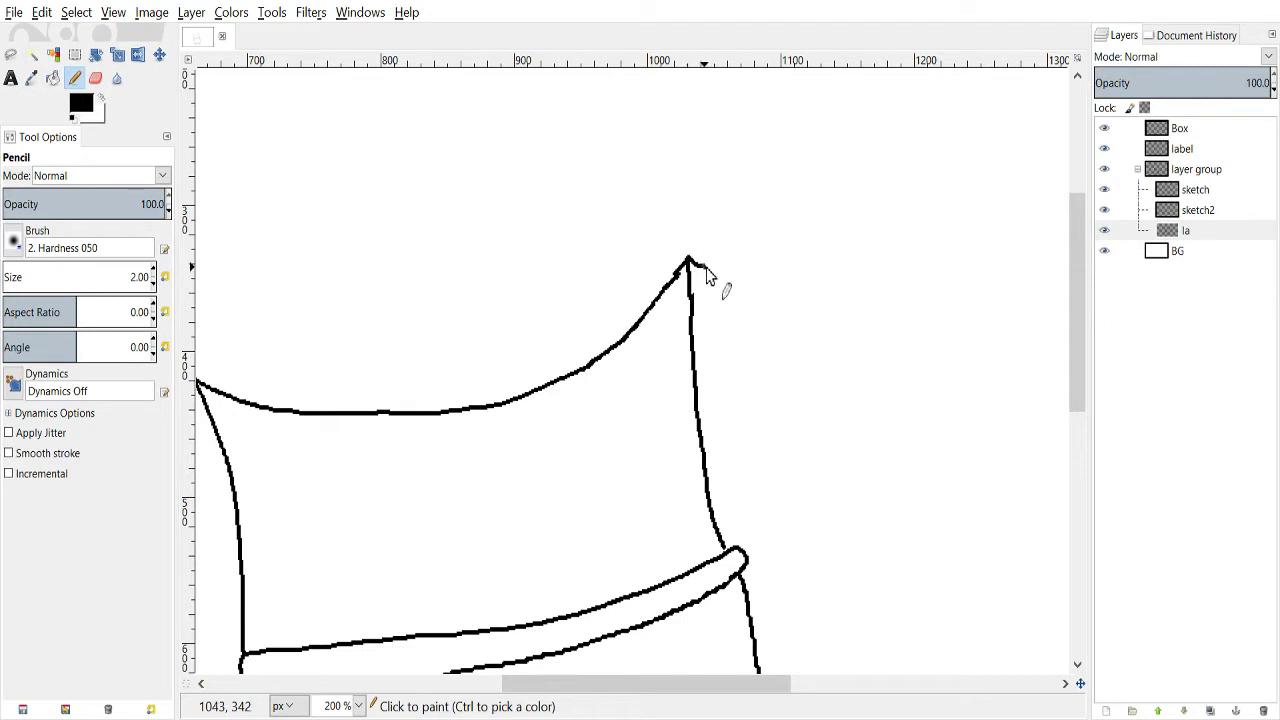
mouse_move(690, 260)
left_mouse_down()
mouse_move(759, 262)
mouse_move(705, 271)
mouse_move(739, 284)
mouse_move(806, 234)
left_mouse_up()
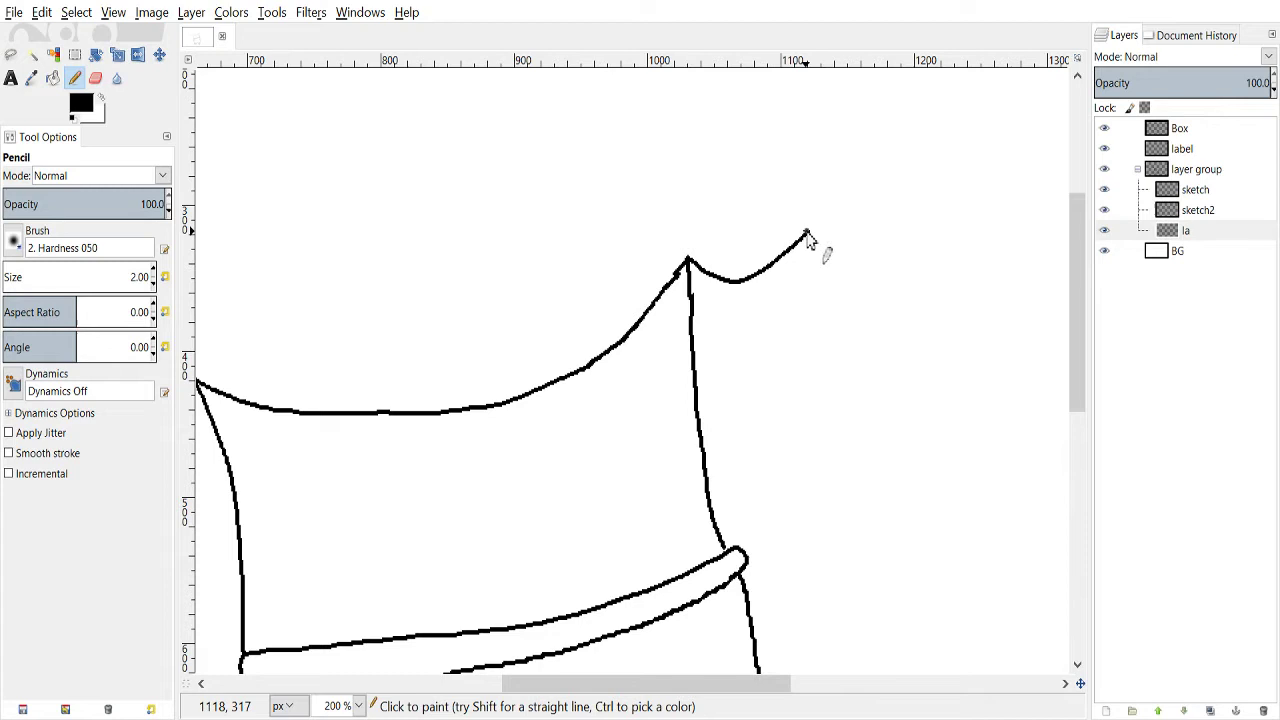
left_click_drag(766, 494, 739, 551)
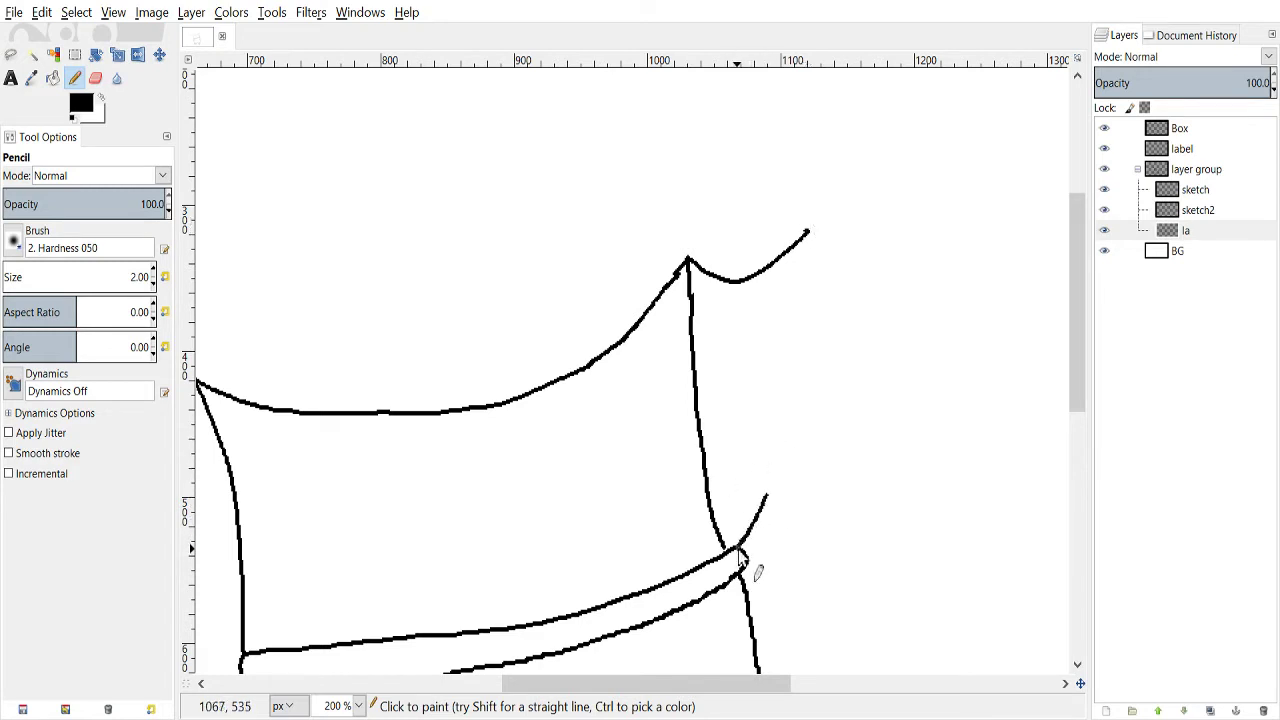
key("ctrl+z")
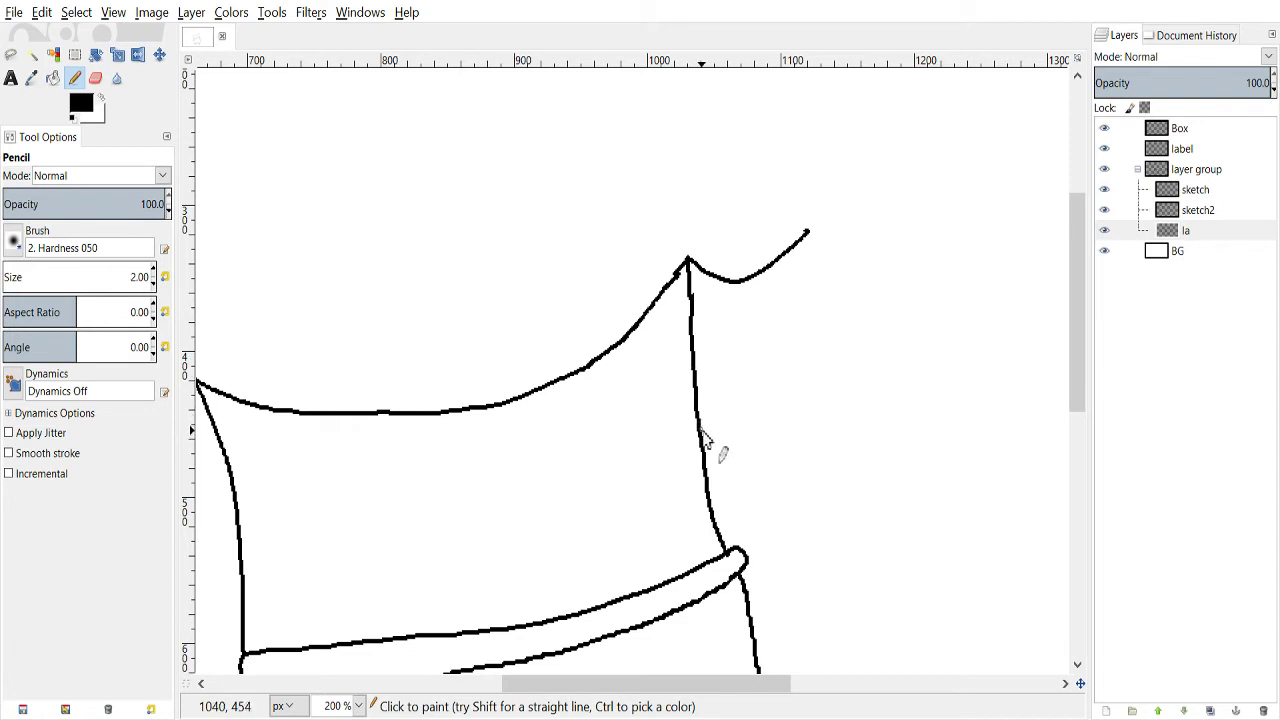
left_click_drag(702, 444, 736, 388)
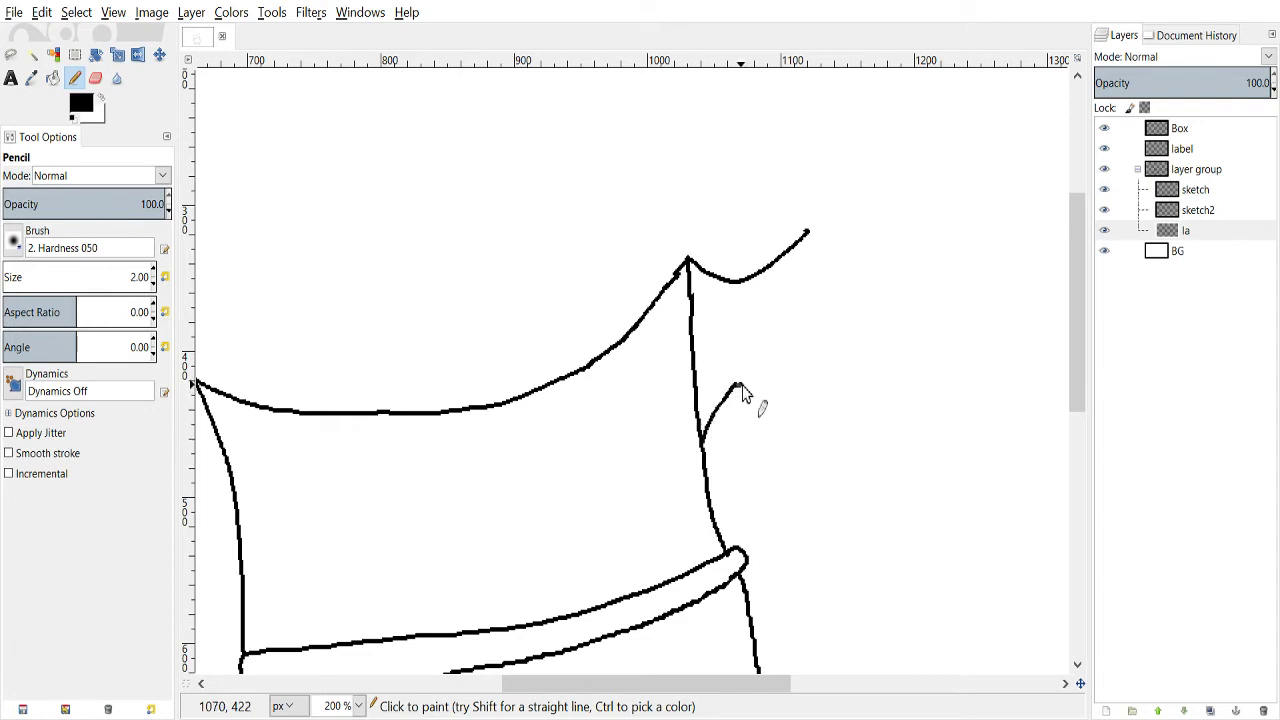
key("ctrl+z")
key("ctrl+z")
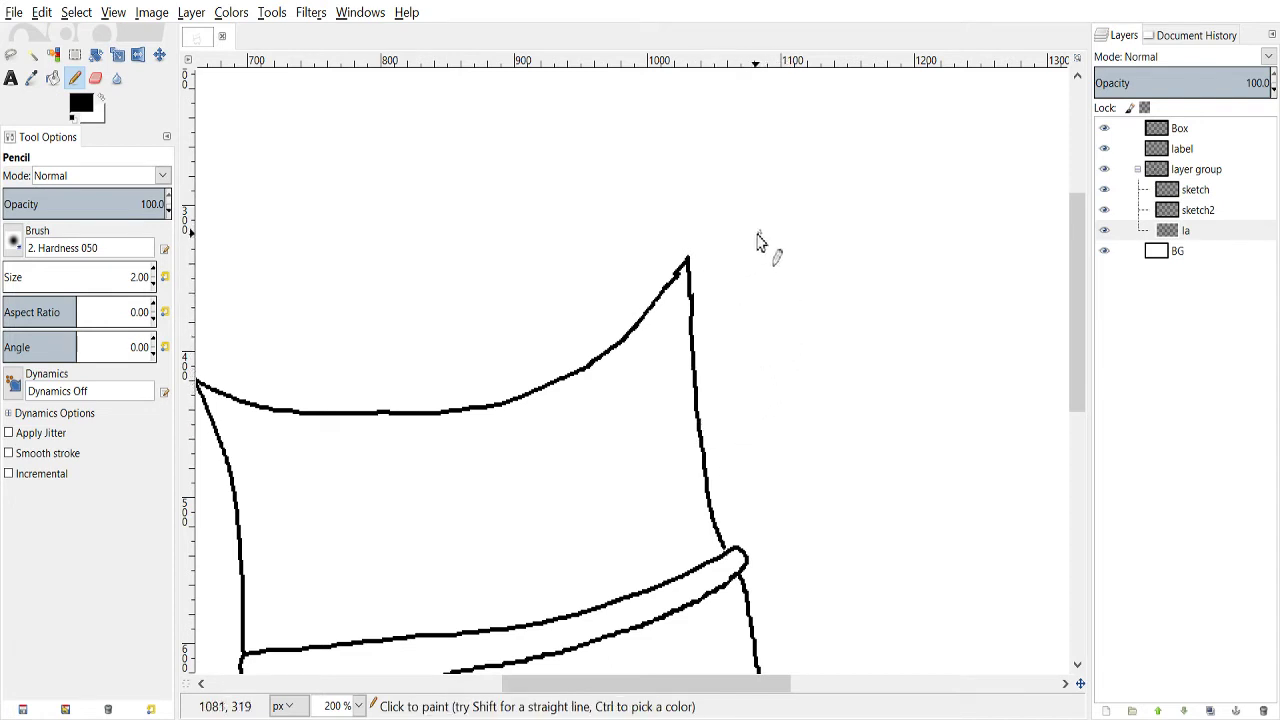
- Draw the raised arm's flap out from the body's top-right corner
mouse_move(688, 262)
left_mouse_down()
mouse_move(744, 259)
mouse_move(781, 231)
mouse_move(801, 346)
mouse_move(713, 410)
left_mouse_up()
scroll(725, 425, "down", 2)
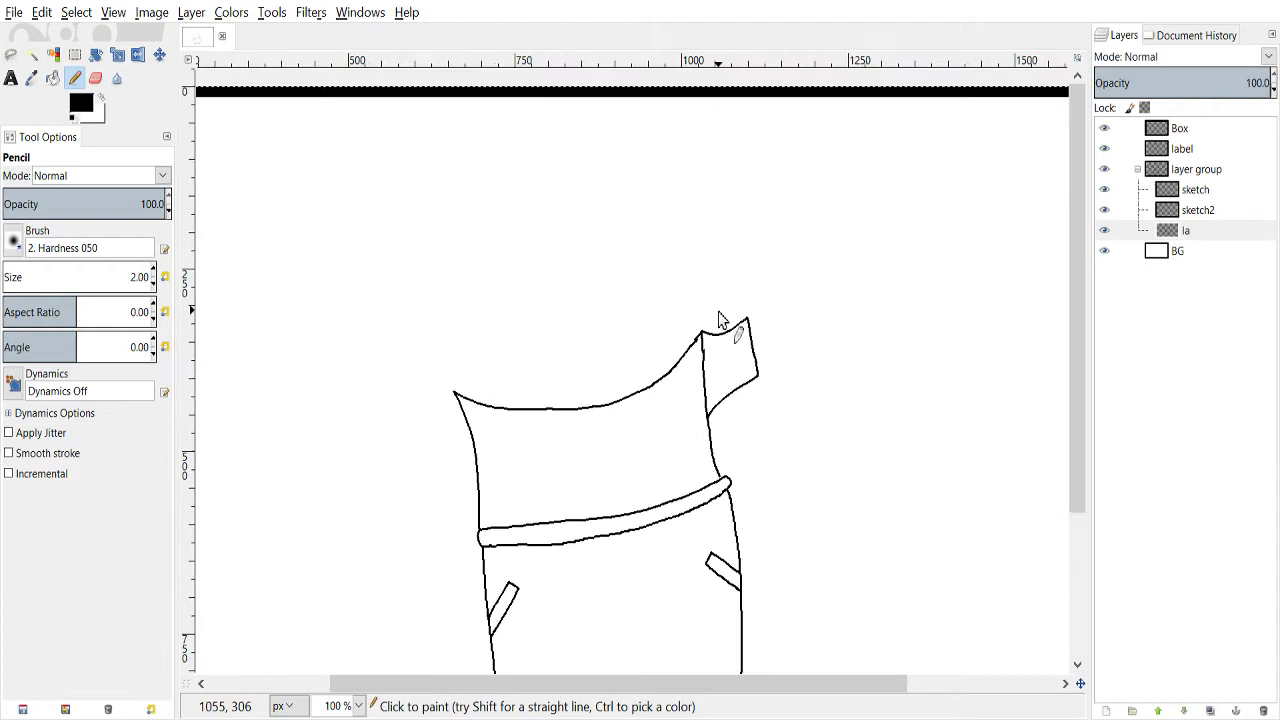
scroll(795, 333, "up", 2)
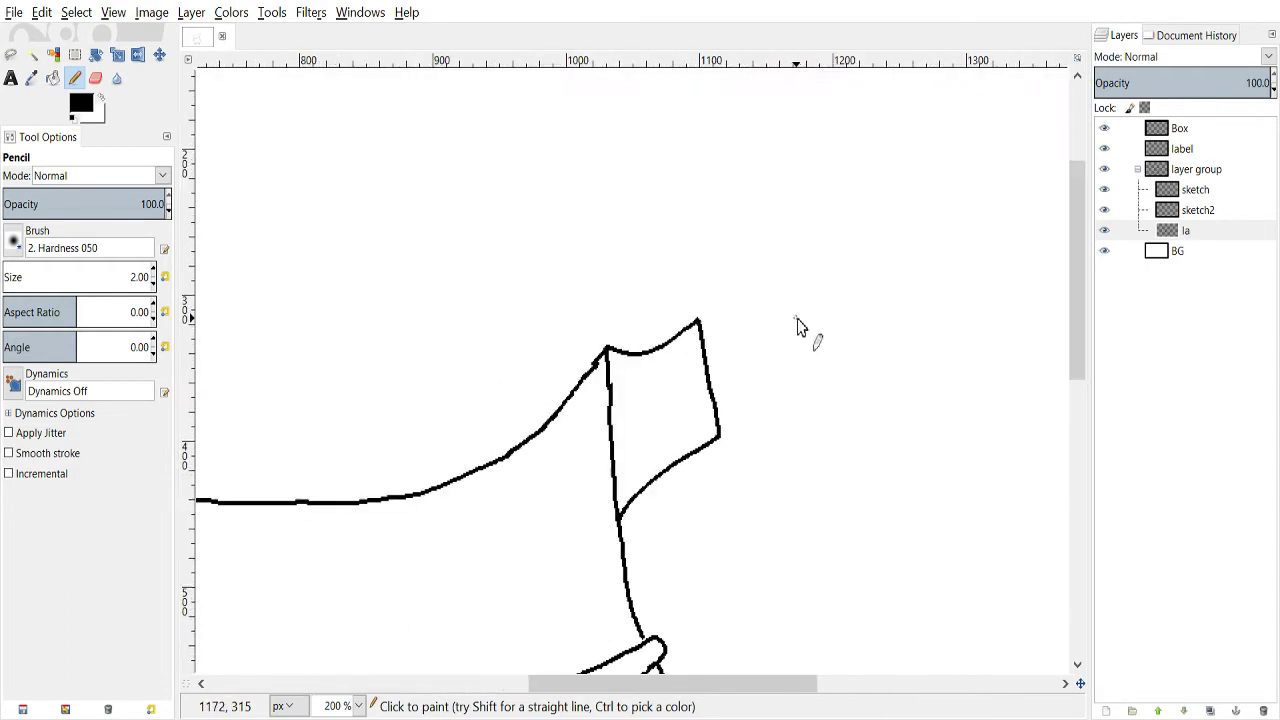
scroll(790, 312, "down", 1)
scroll(783, 301, "up", 1)
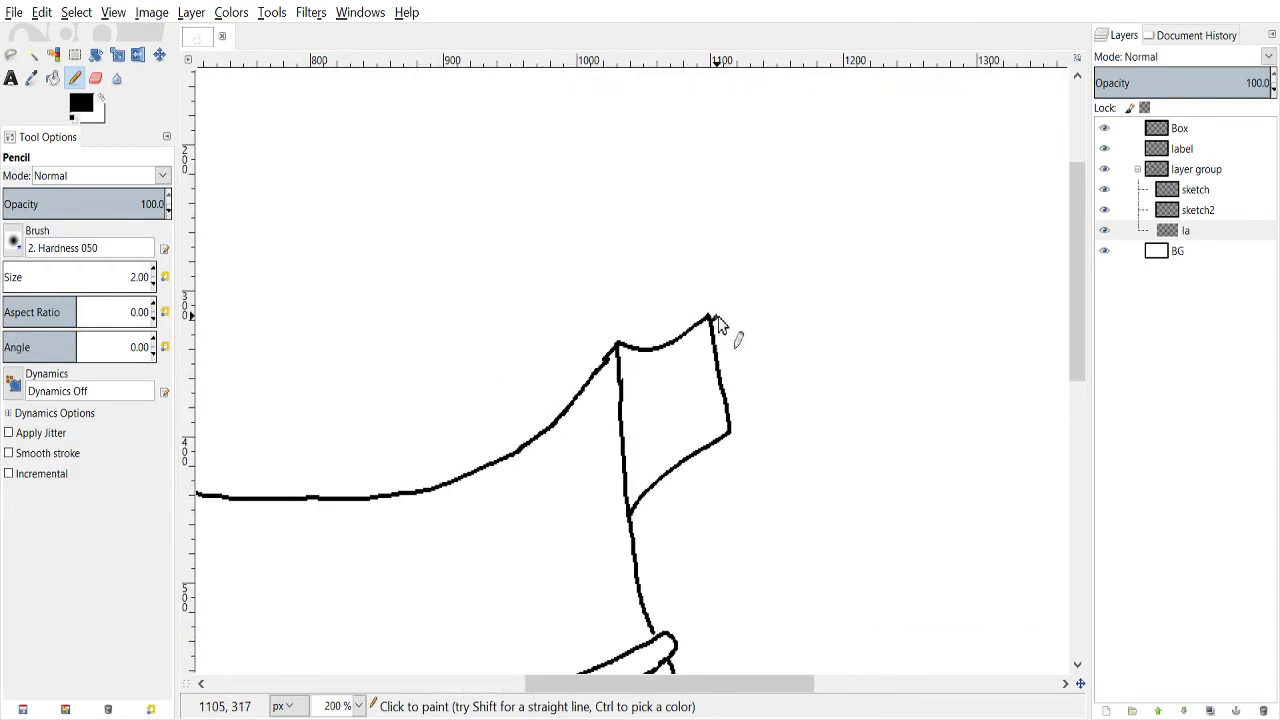
left_click_drag(712, 318, 748, 291)
mouse_move(736, 424)
left_mouse_down()
mouse_move(760, 420)
mouse_move(805, 366)
mouse_move(816, 328)
left_mouse_up()
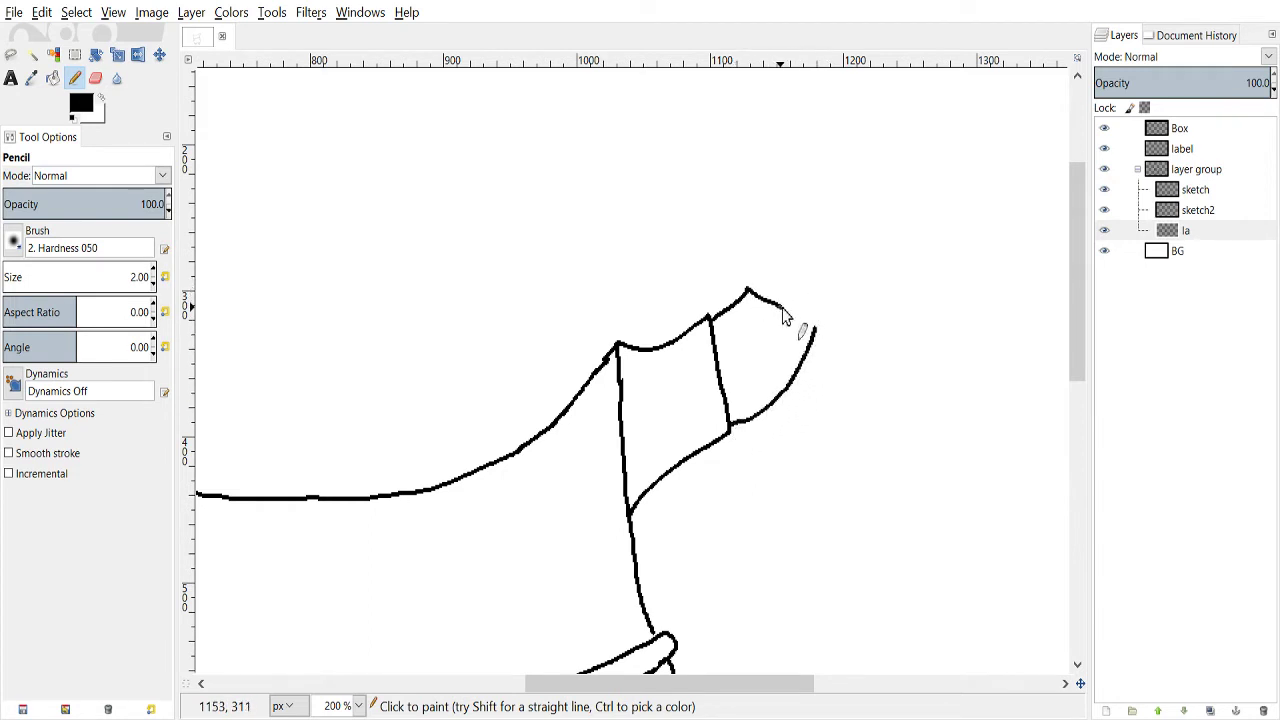
left_click_drag(782, 310, 834, 329)
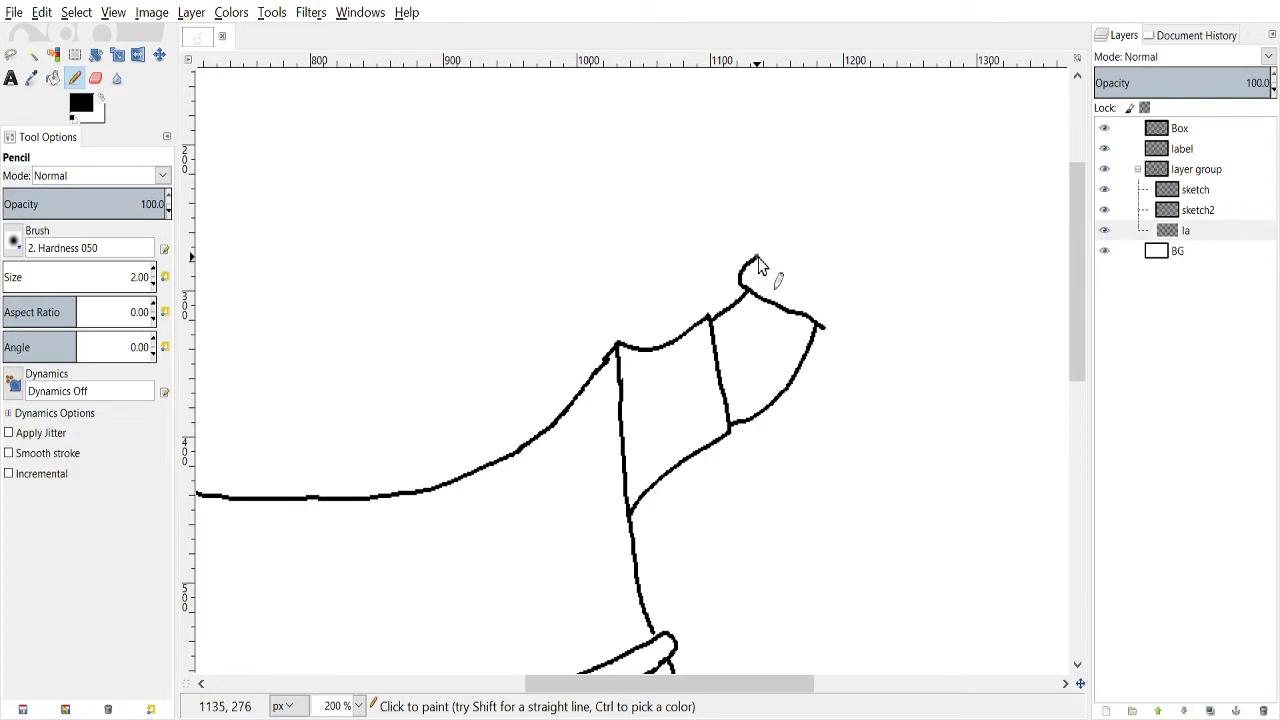
- Undo the misdrawn hook and draw the cuff's left, right and top edges
scroll(815, 243, "up", 2)
key("ctrl+z")
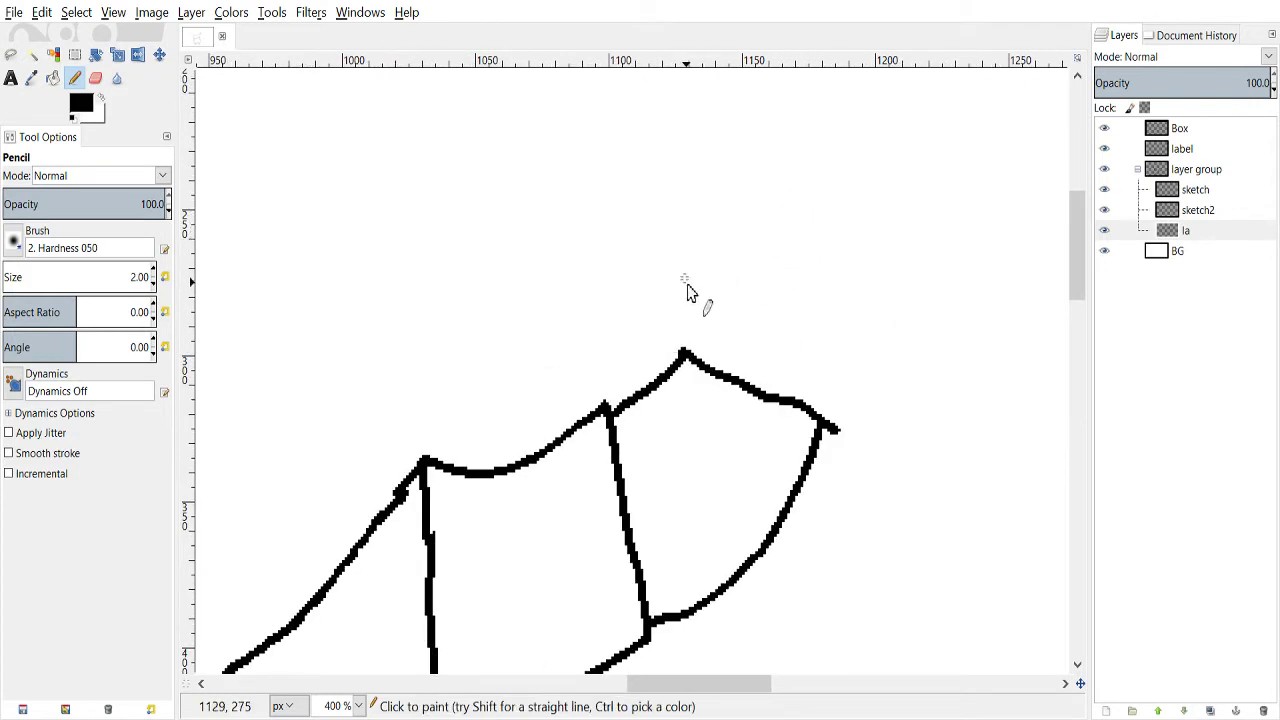
left_click_drag(686, 288, 688, 362)
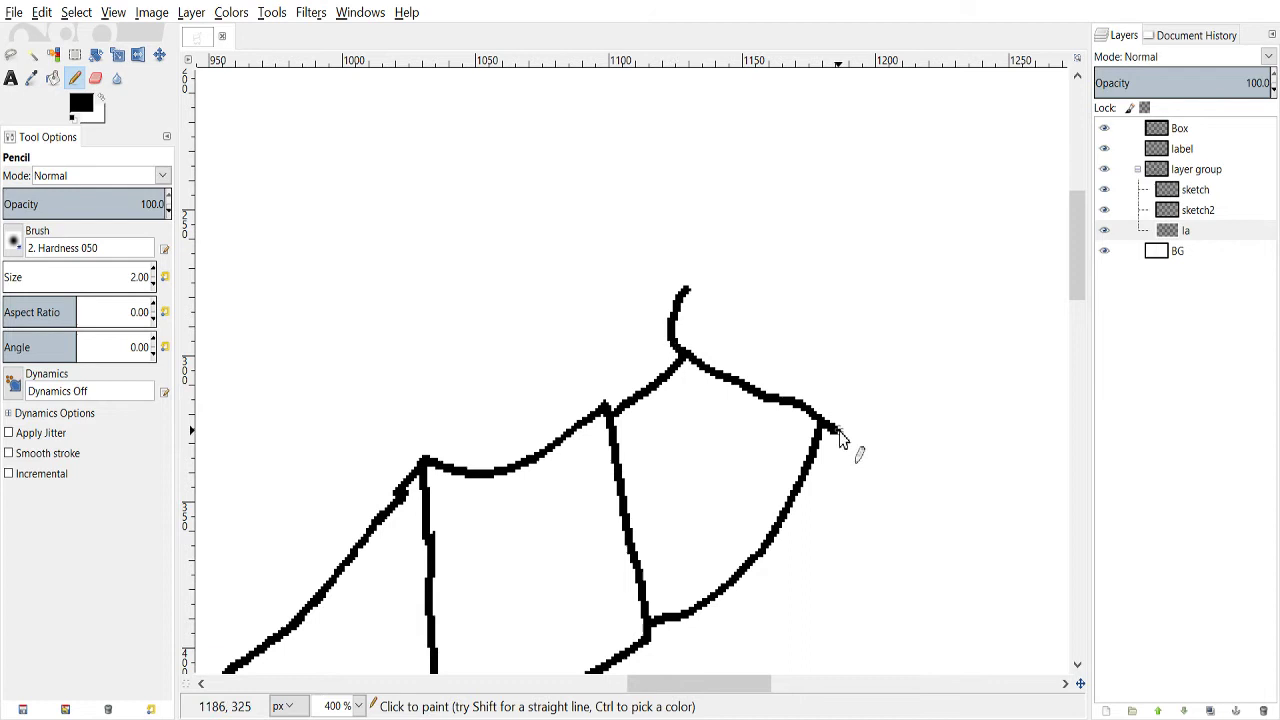
mouse_move(846, 434)
left_mouse_down()
mouse_move(868, 427)
mouse_move(878, 390)
left_mouse_up()
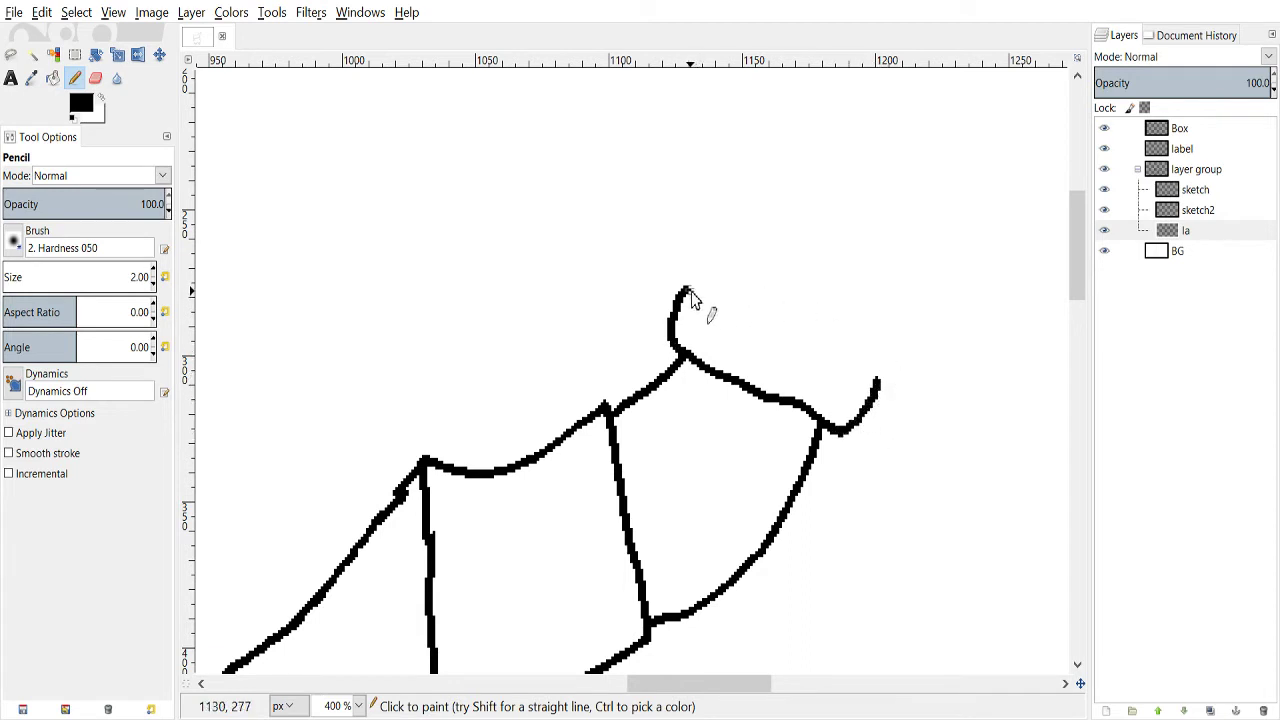
left_click_drag(687, 288, 878, 381)
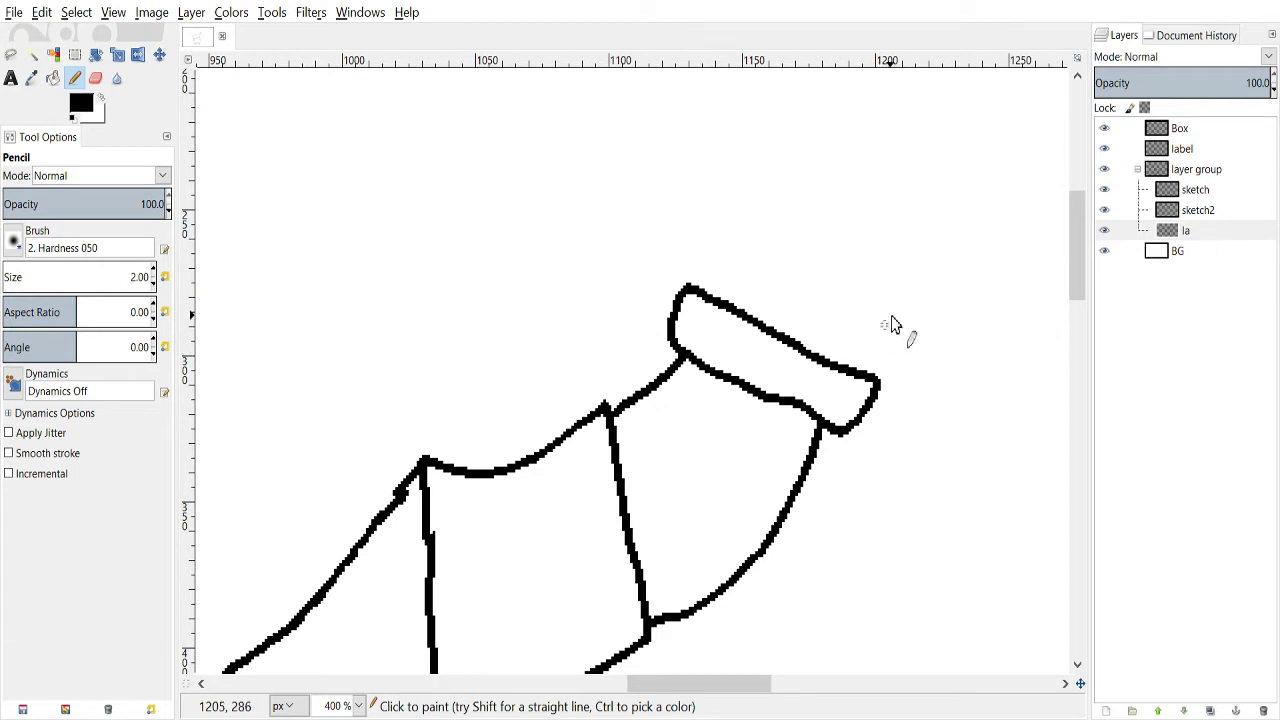
- Draw the finger loops of the waving hand and close the outline down to the cuff
left_click_drag(1083, 293, 1080, 258)
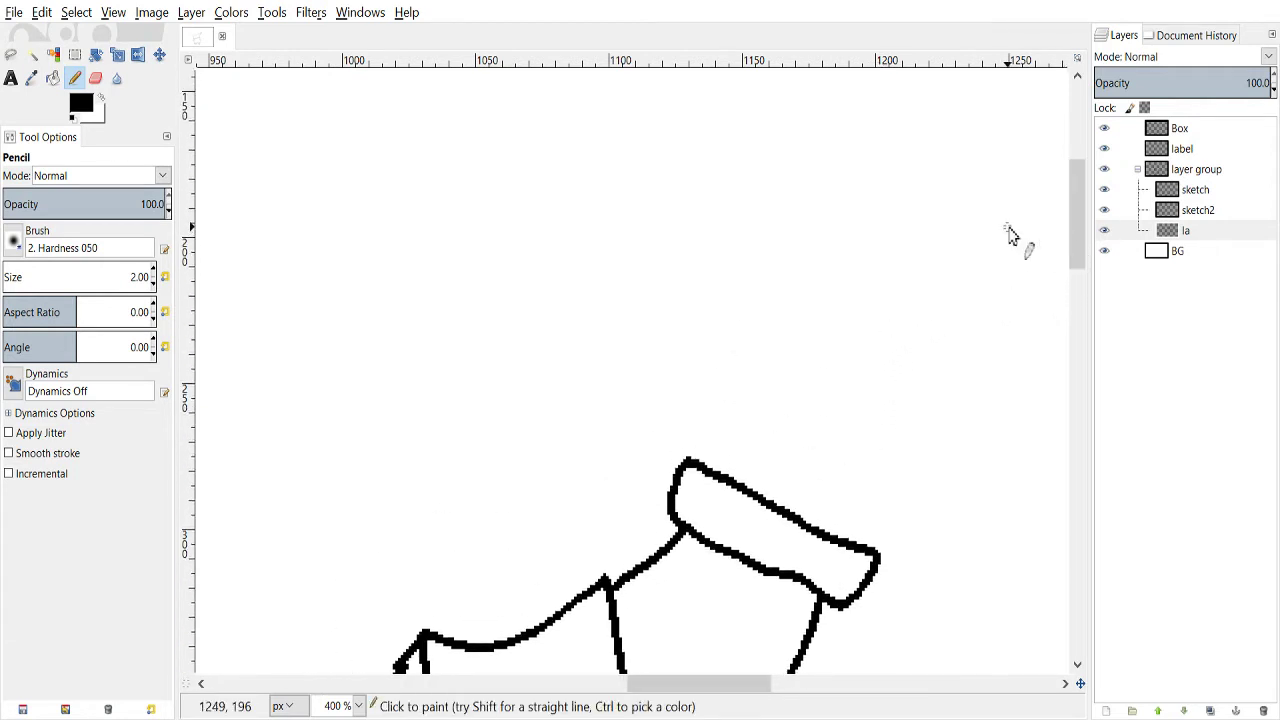
mouse_move(697, 475)
left_mouse_down()
mouse_move(680, 366)
mouse_move(716, 370)
mouse_move(739, 395)
mouse_move(757, 315)
mouse_move(783, 296)
mouse_move(804, 313)
mouse_move(810, 380)
left_mouse_up()
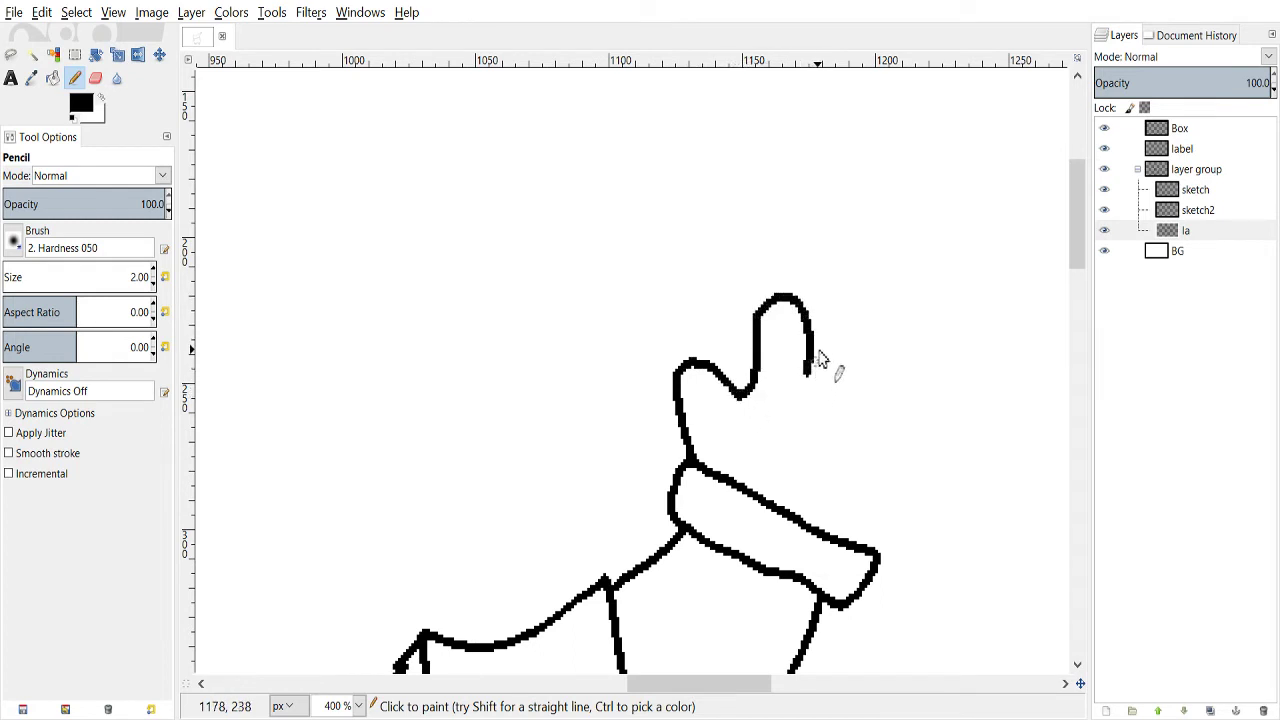
mouse_move(818, 378)
left_mouse_down()
mouse_move(859, 332)
mouse_move(876, 353)
mouse_move(858, 414)
mouse_move(904, 389)
mouse_move(932, 393)
mouse_move(939, 417)
mouse_move(910, 490)
left_mouse_up()
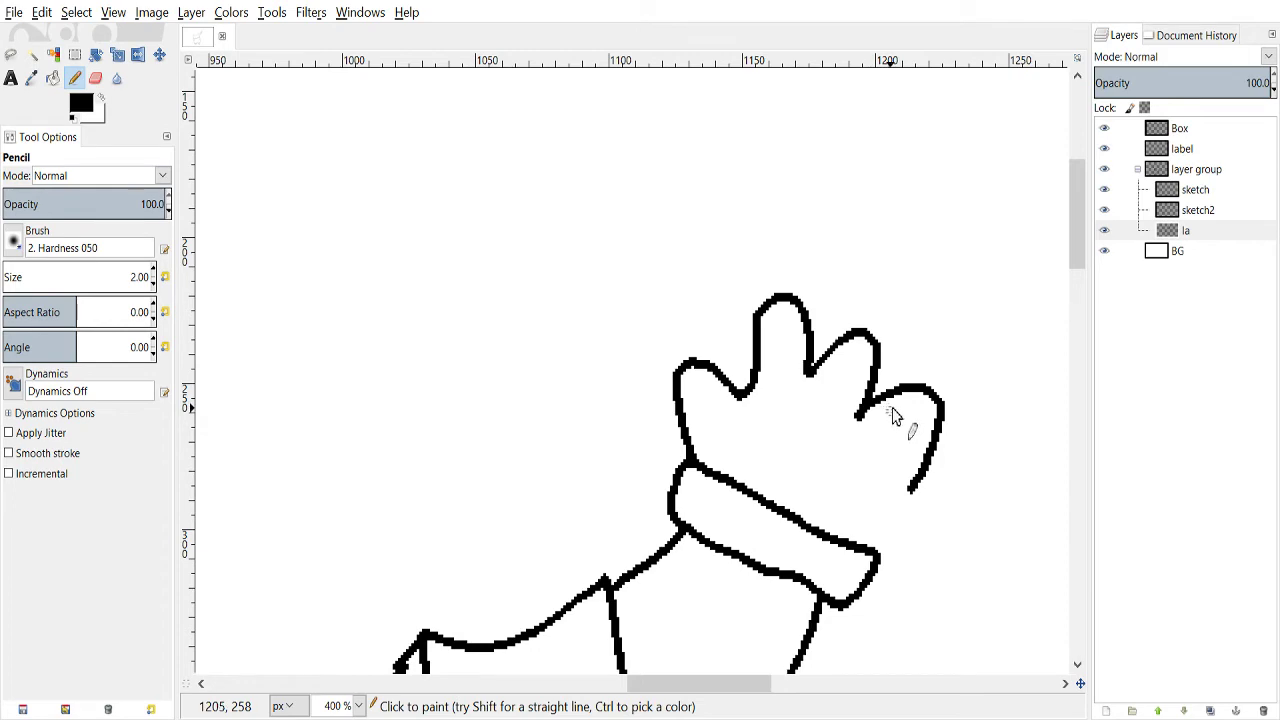
left_click_drag(911, 491, 873, 547)
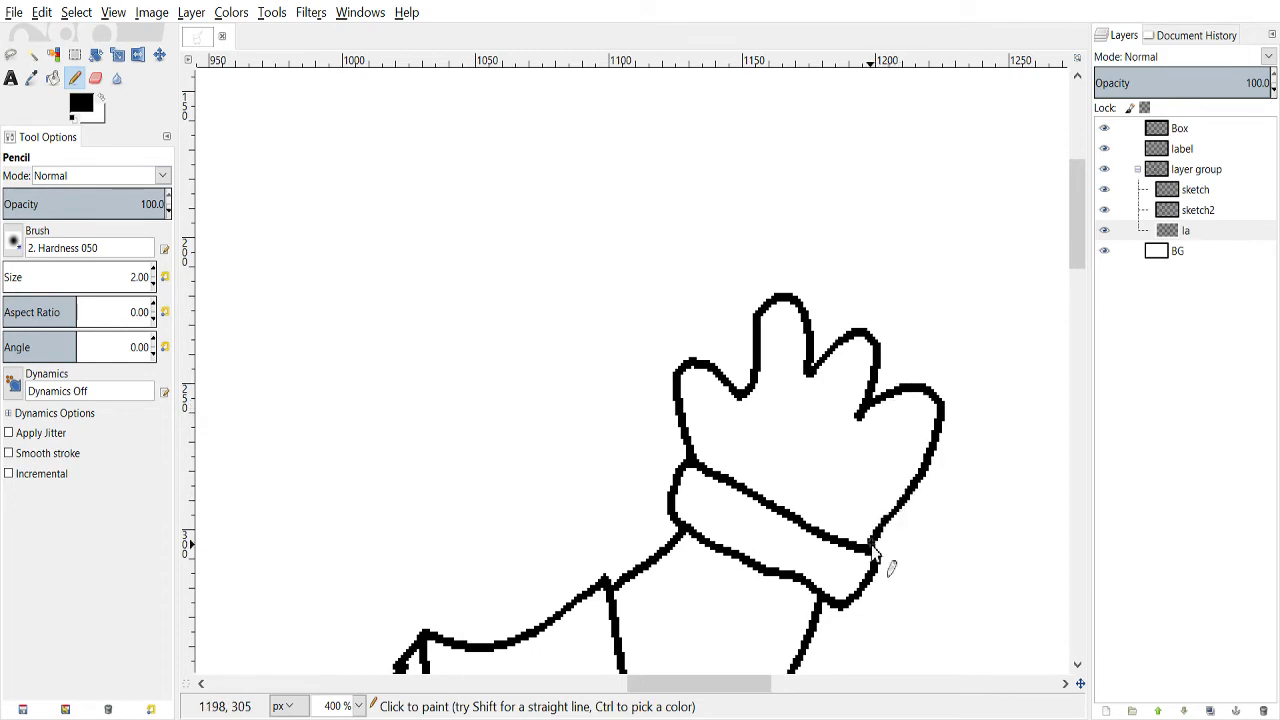
- Draw the short sleeve on the left shoulder and the arm line down from it
scroll(880, 555, "down", 5)
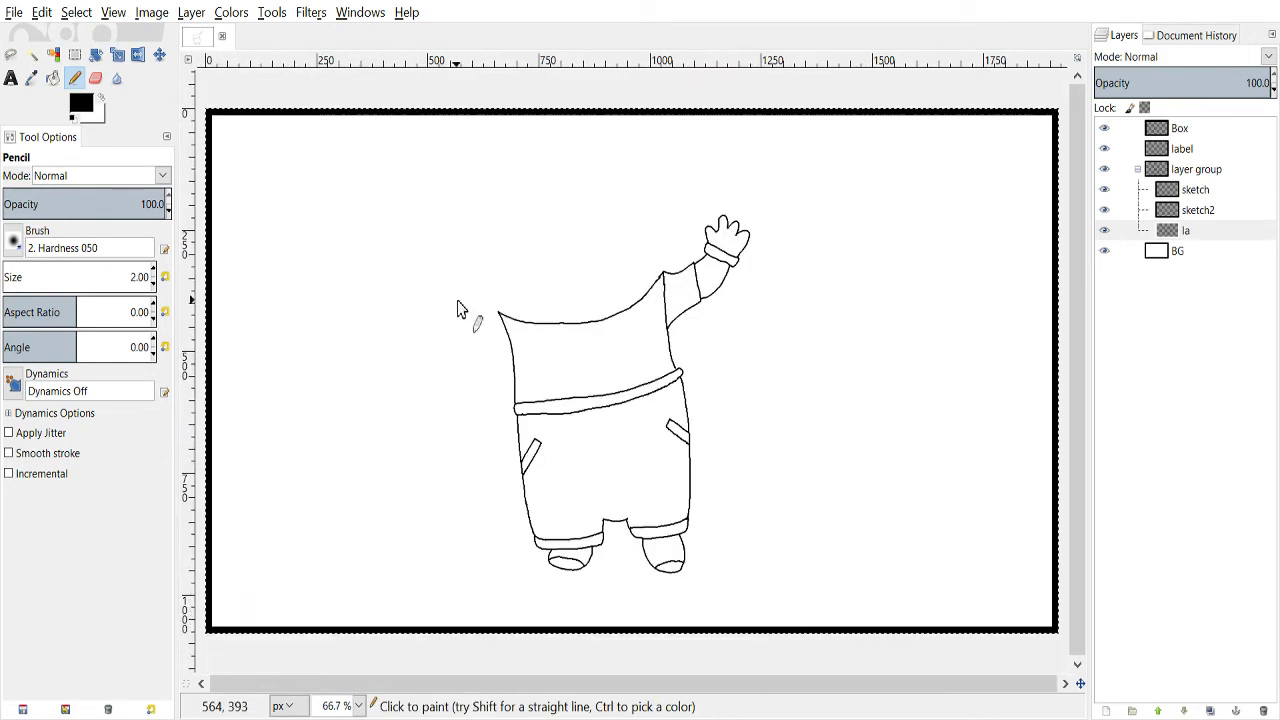
scroll(457, 308, "up", 3)
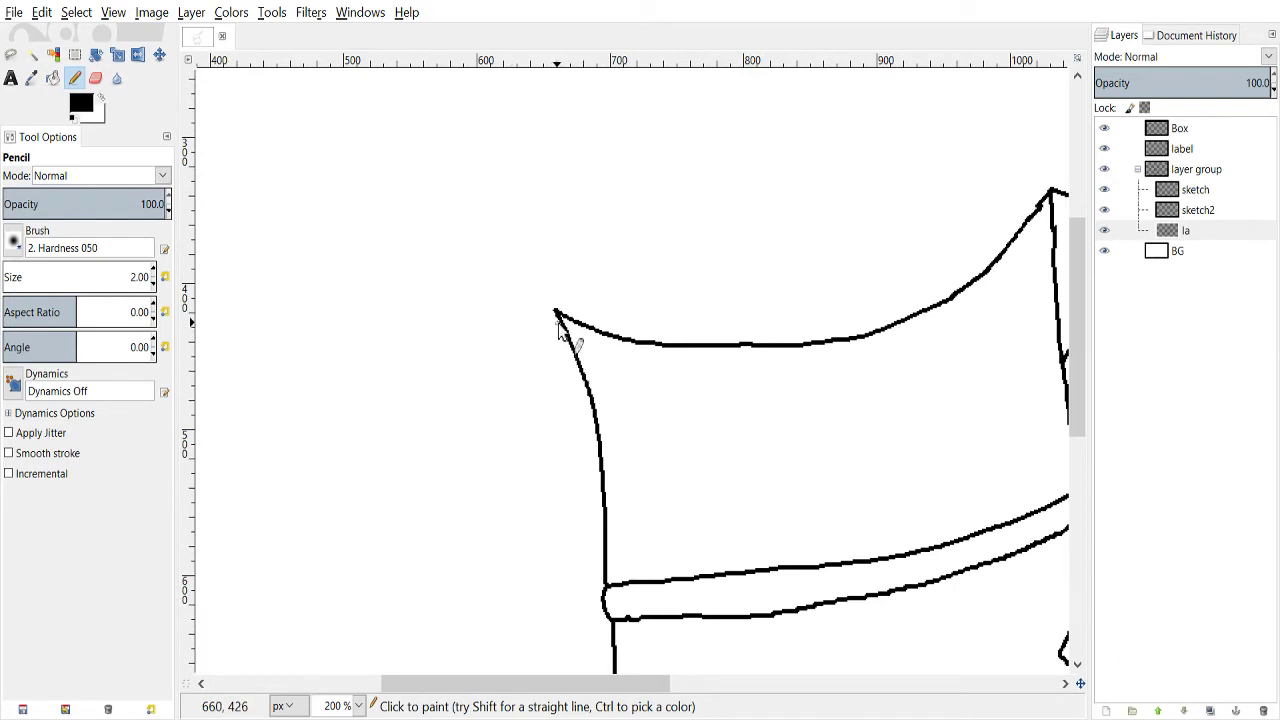
mouse_move(556, 314)
left_mouse_down()
mouse_move(504, 374)
mouse_move(489, 478)
mouse_move(498, 501)
mouse_move(572, 510)
left_mouse_up()
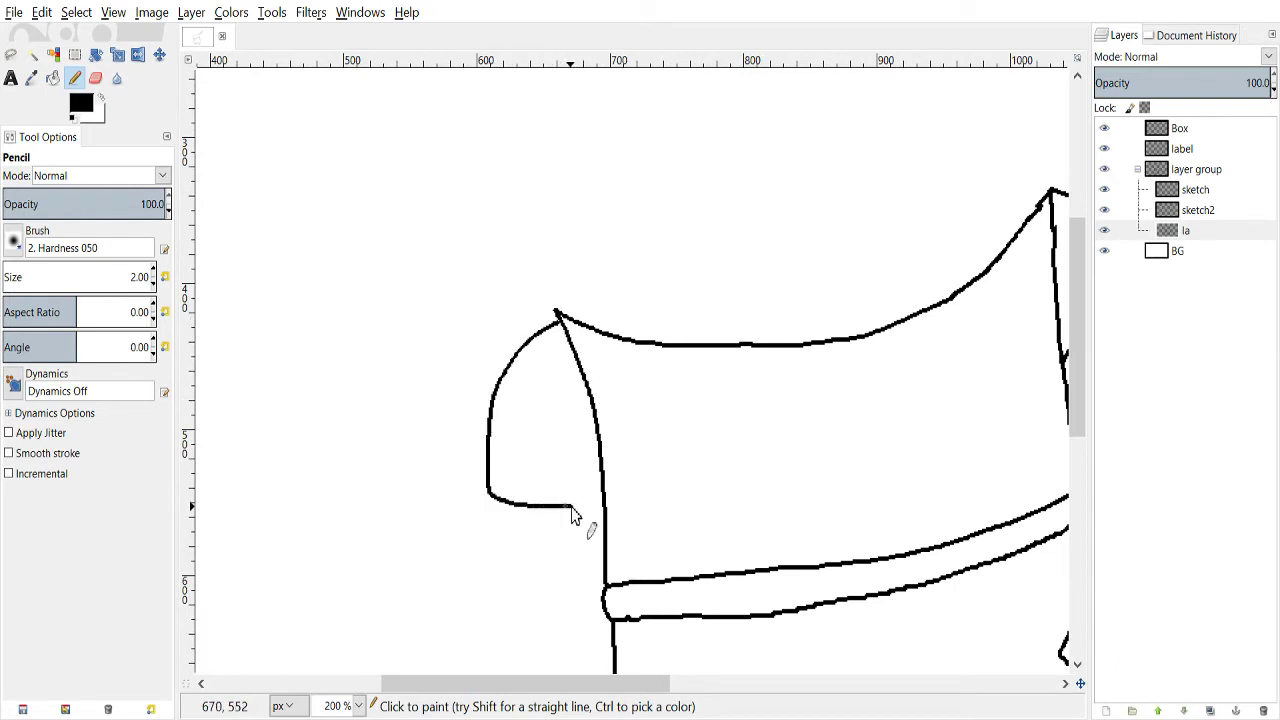
scroll(603, 510, "down", 2)
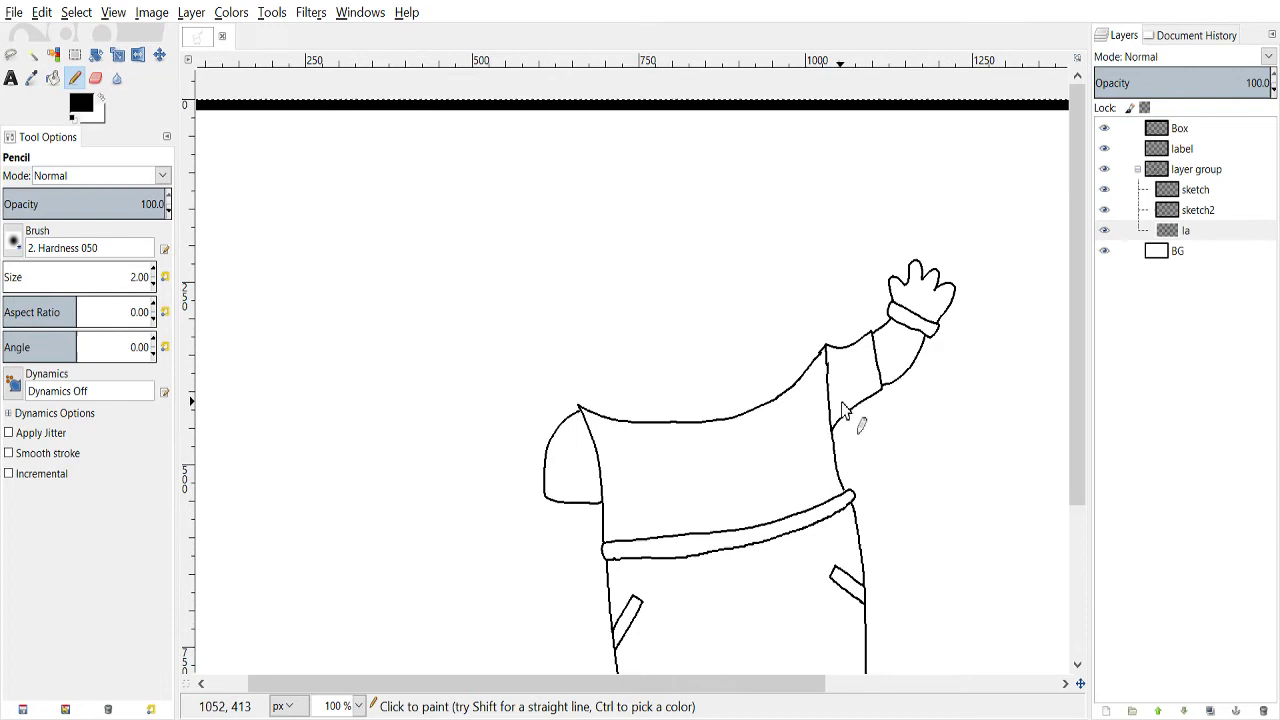
scroll(595, 622, "up", 1)
scroll(590, 625, "down", 2)
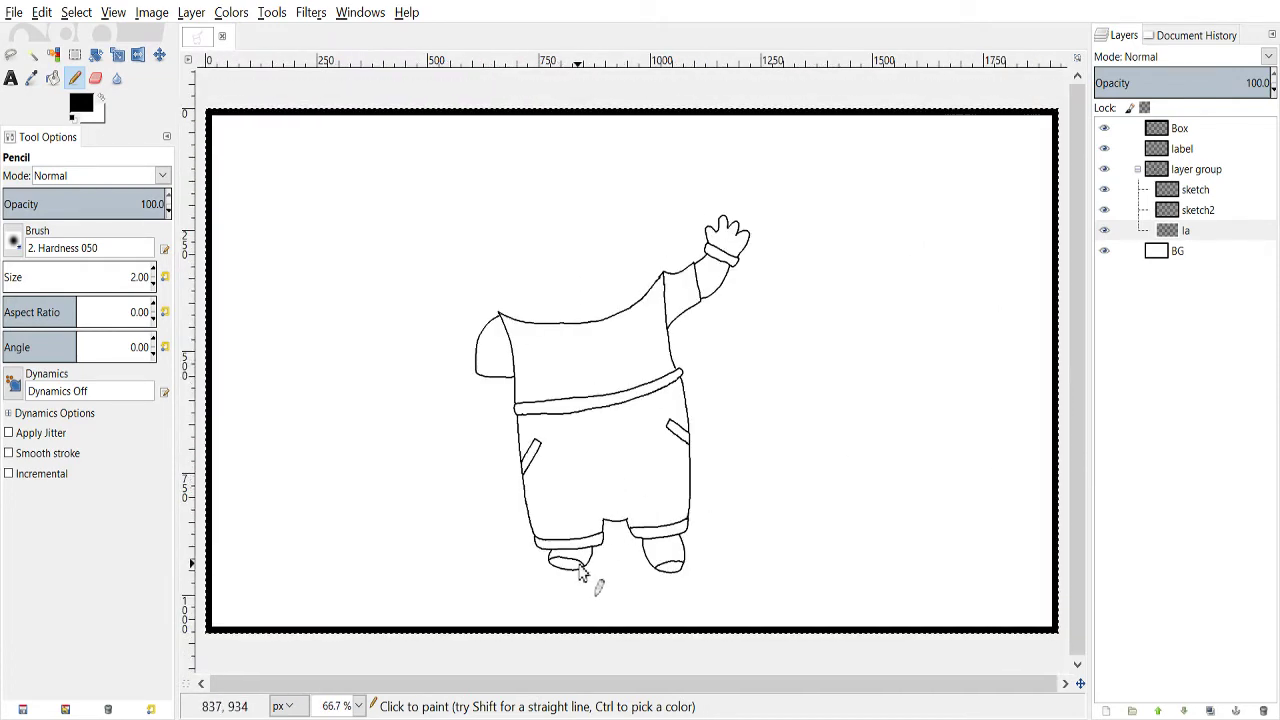
scroll(576, 630, "up", 2)
scroll(560, 630, "left", 3)
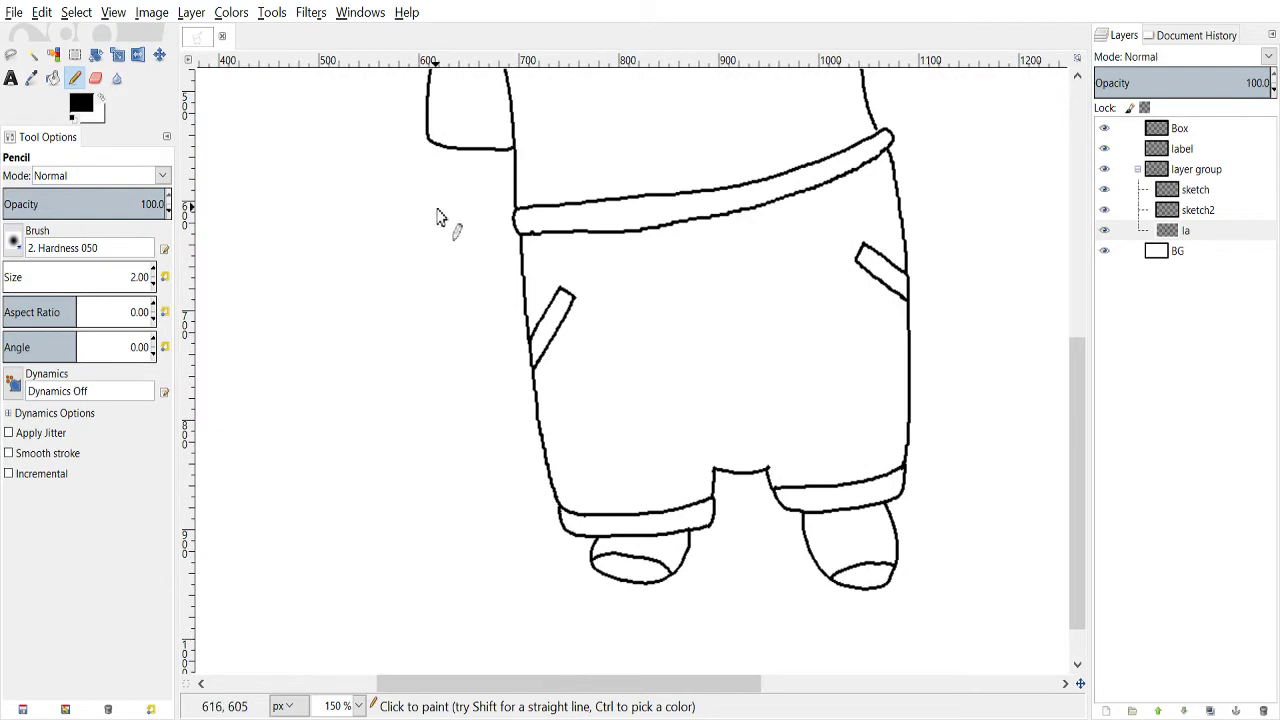
mouse_move(430, 158)
left_mouse_down()
mouse_move(423, 312)
mouse_move(505, 310)
left_mouse_up()
- Draw the cuff and closed hand with thumb line and finger crease below the sleeve
scroll(486, 371, "up", 2)
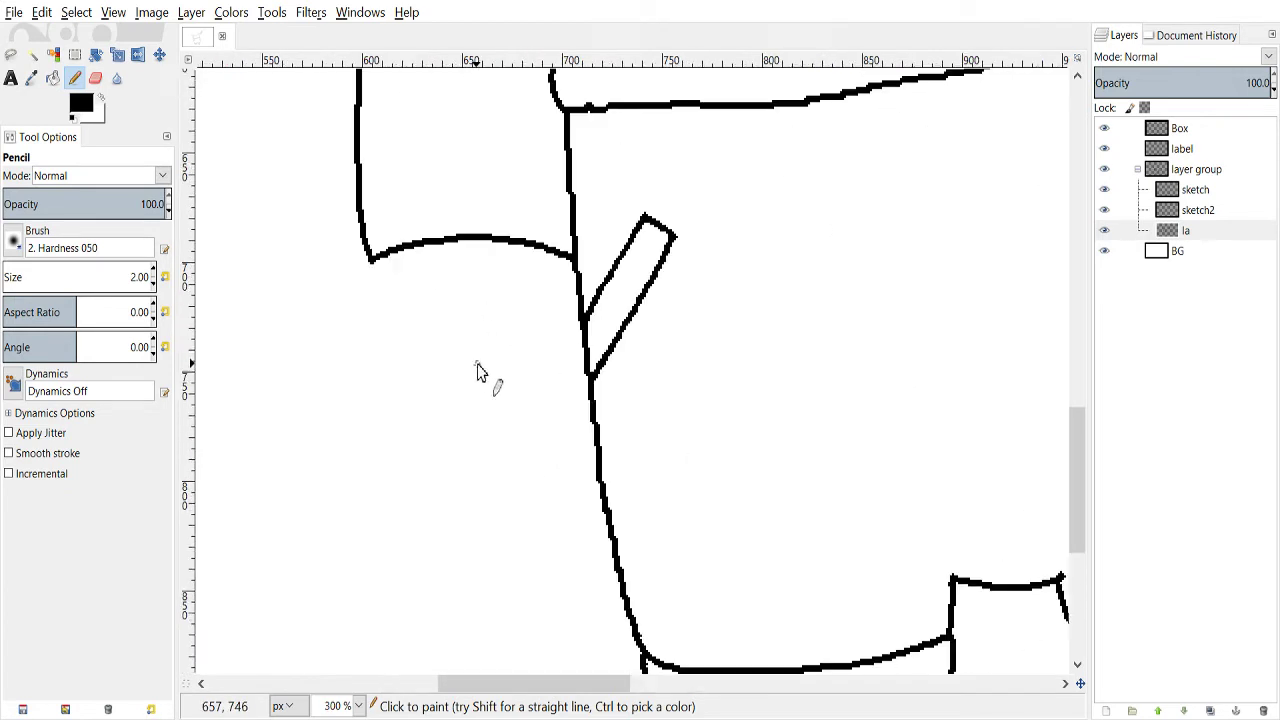
mouse_move(371, 265)
left_mouse_down()
mouse_move(347, 280)
mouse_move(359, 334)
mouse_move(456, 316)
mouse_move(575, 333)
left_mouse_up()
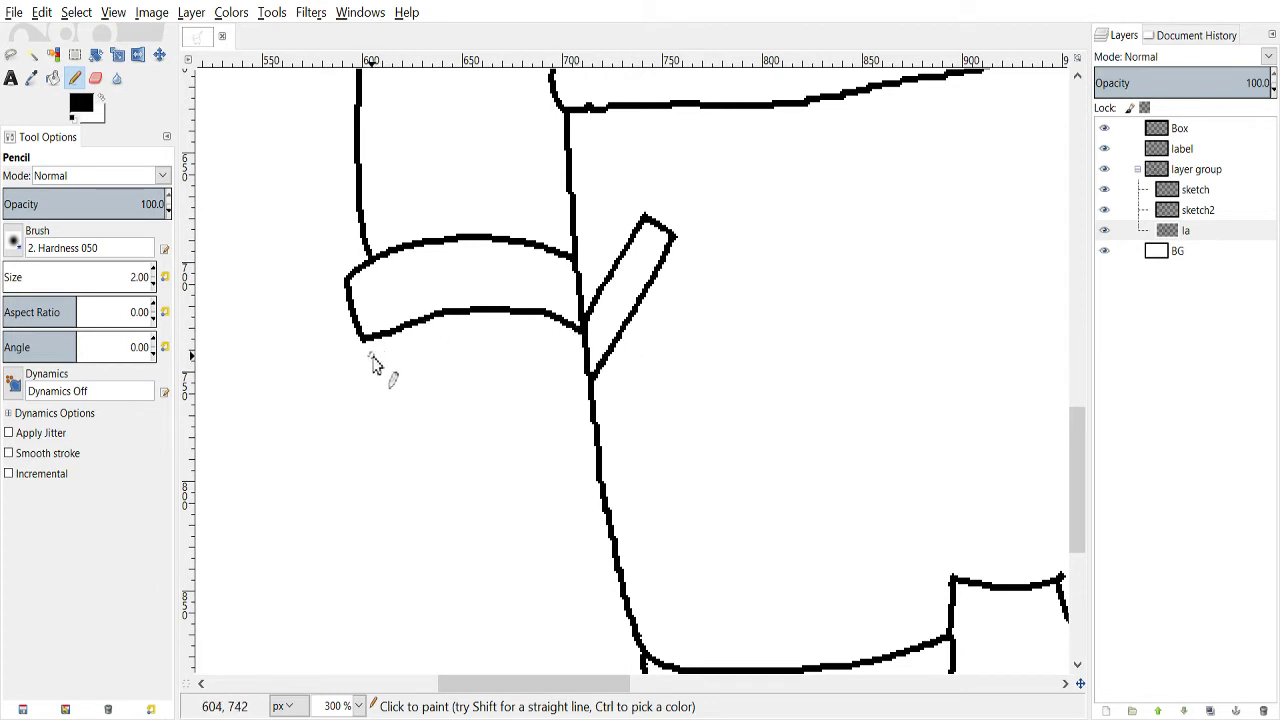
mouse_move(384, 342)
left_mouse_down()
mouse_move(396, 479)
mouse_move(417, 533)
mouse_move(465, 576)
mouse_move(565, 590)
left_mouse_up()
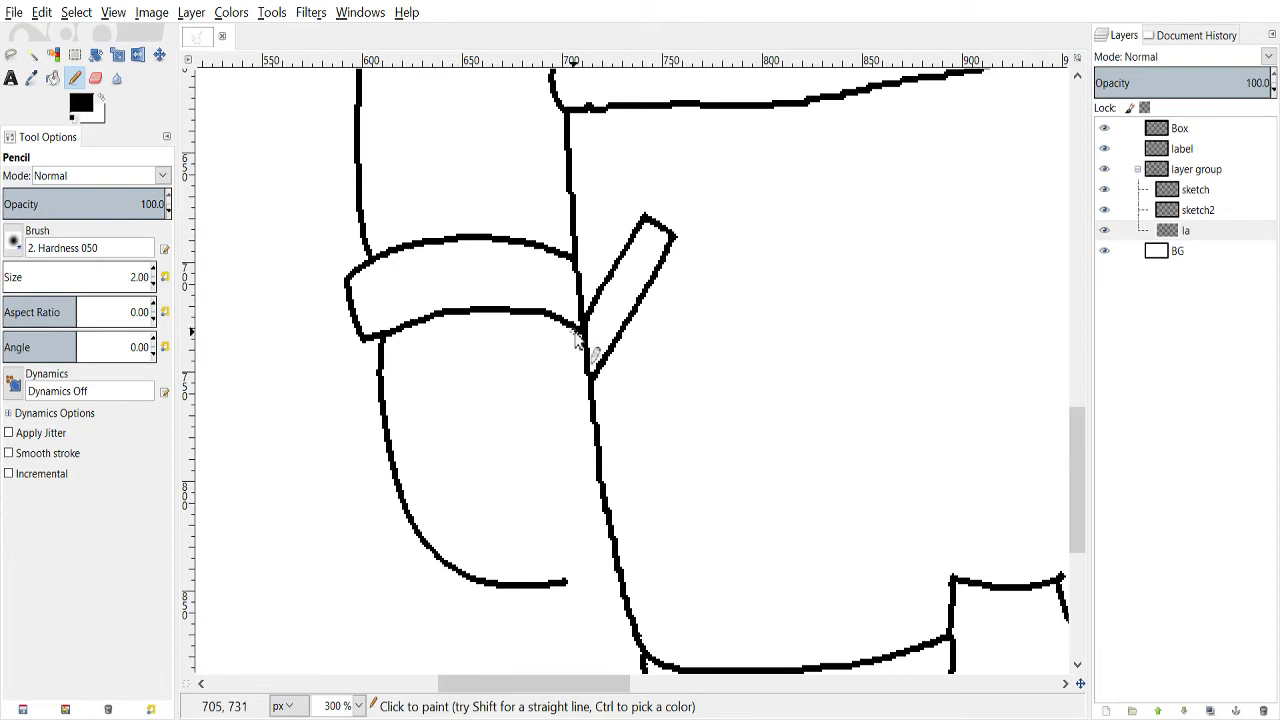
mouse_move(580, 327)
left_mouse_down()
mouse_move(548, 431)
mouse_move(581, 472)
mouse_move(565, 531)
left_mouse_up()
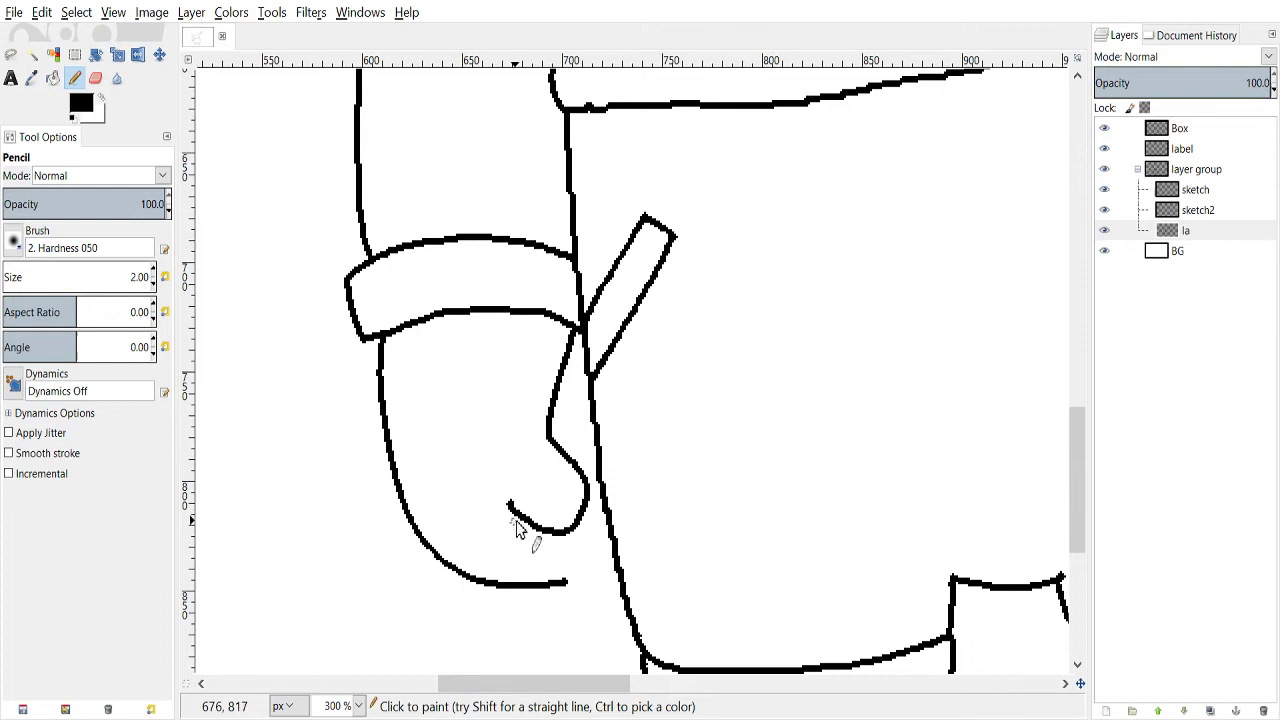
left_click_drag(567, 533, 576, 565)
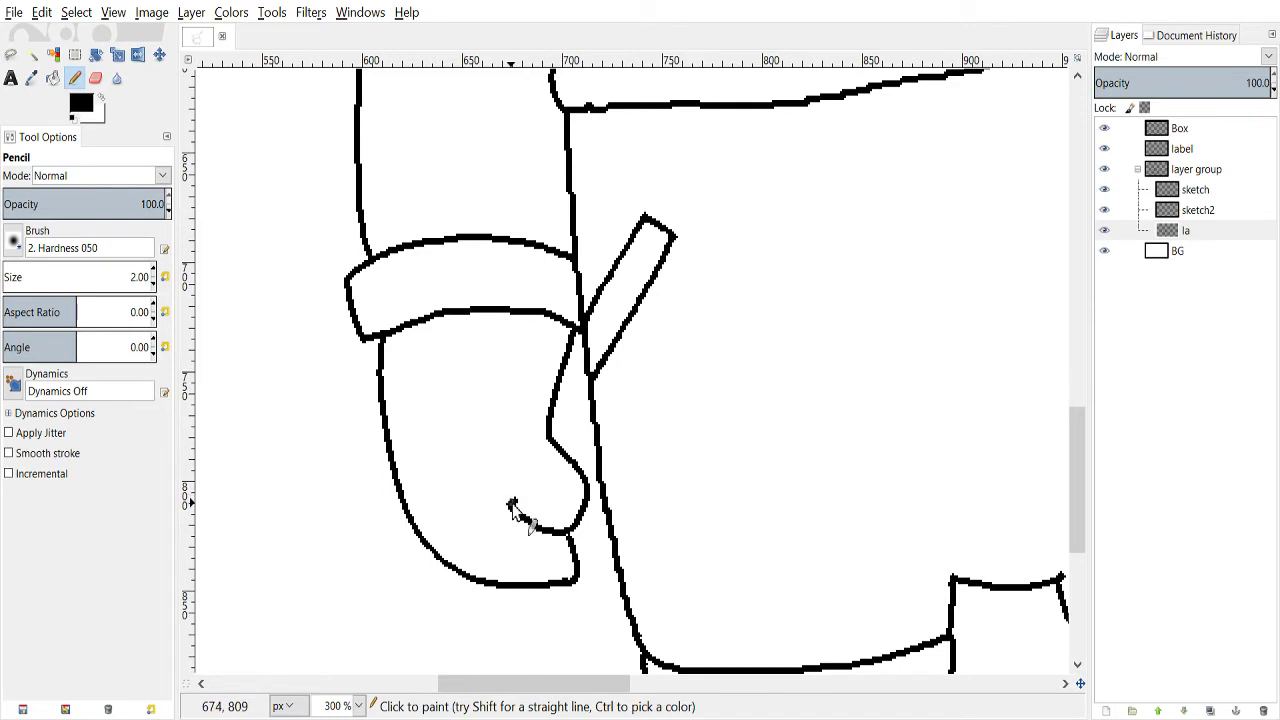
left_click_drag(511, 501, 492, 518)
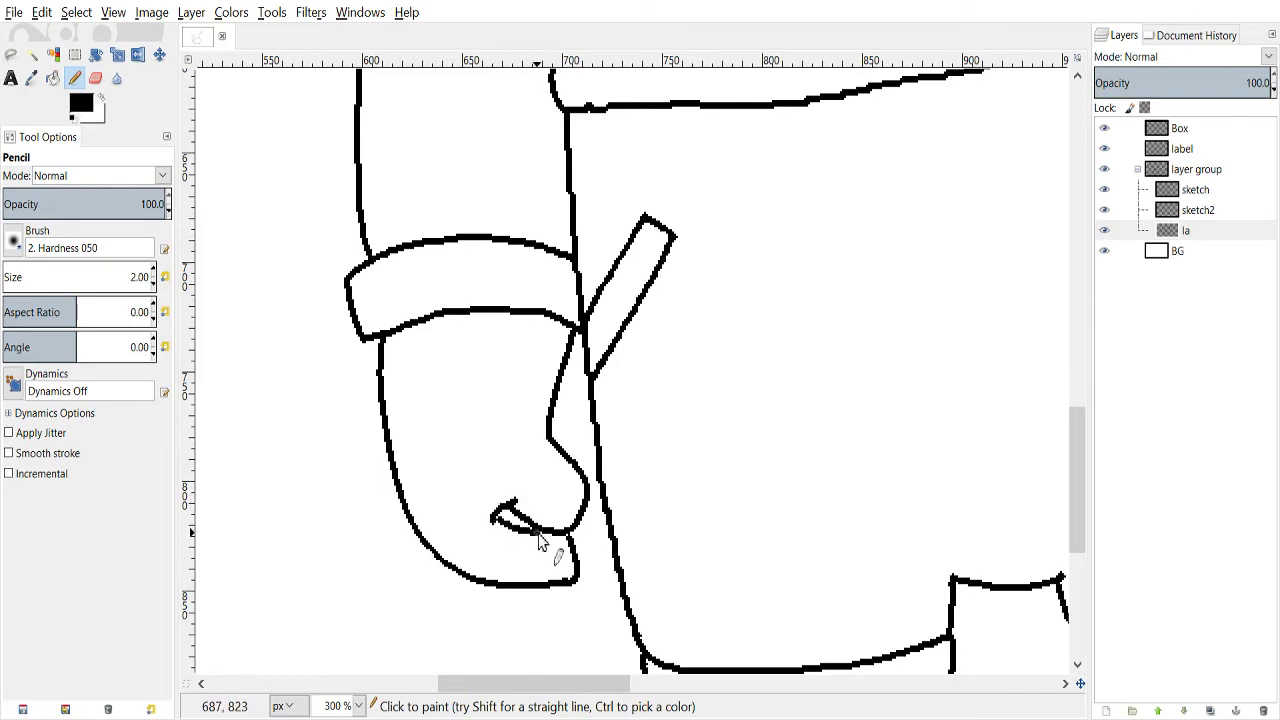
scroll(495, 528, "down", 3)
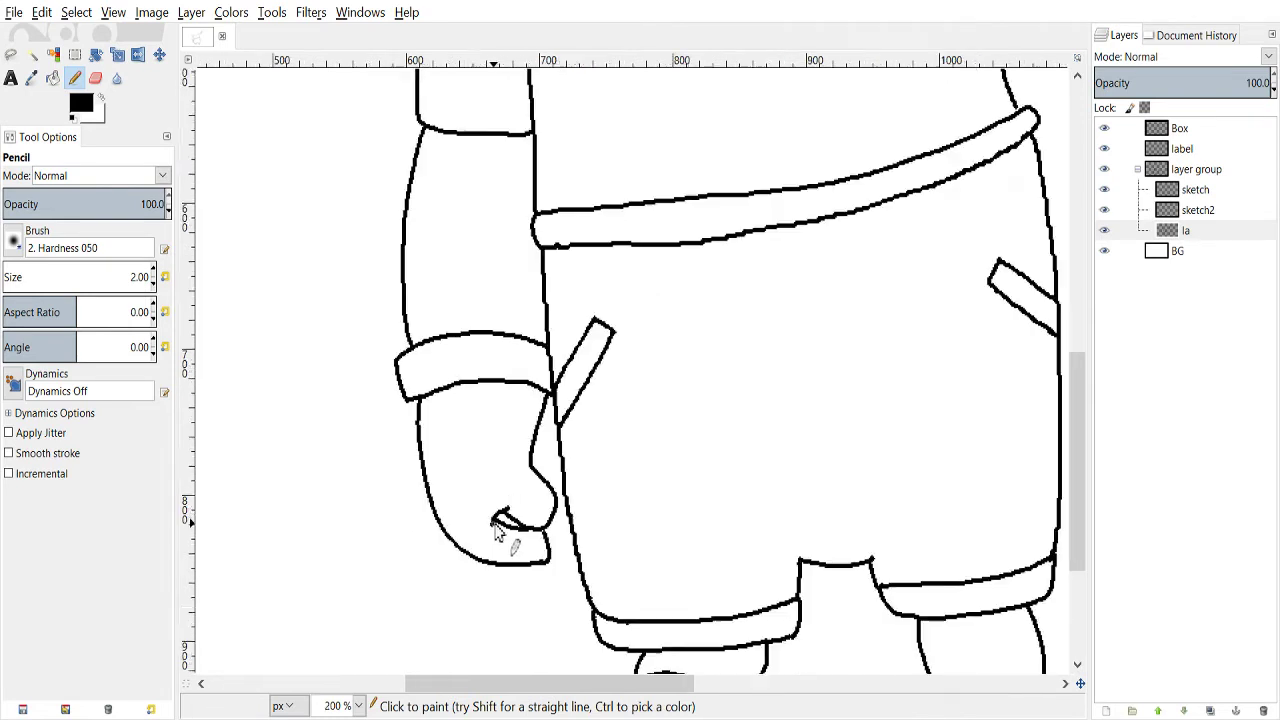
- Draw the bow's knot loop, hanging oval and left ribbon tail under the waistband
scroll(500, 523, "up", 1)
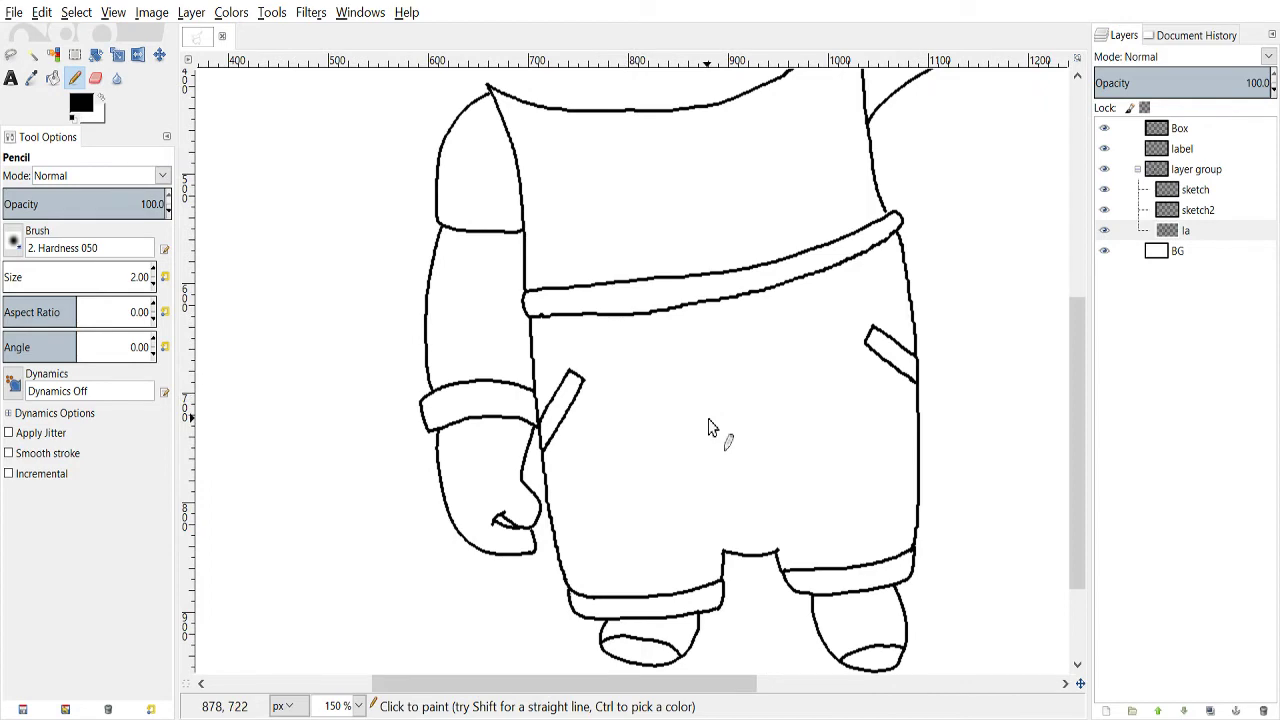
scroll(695, 323, "down", 1)
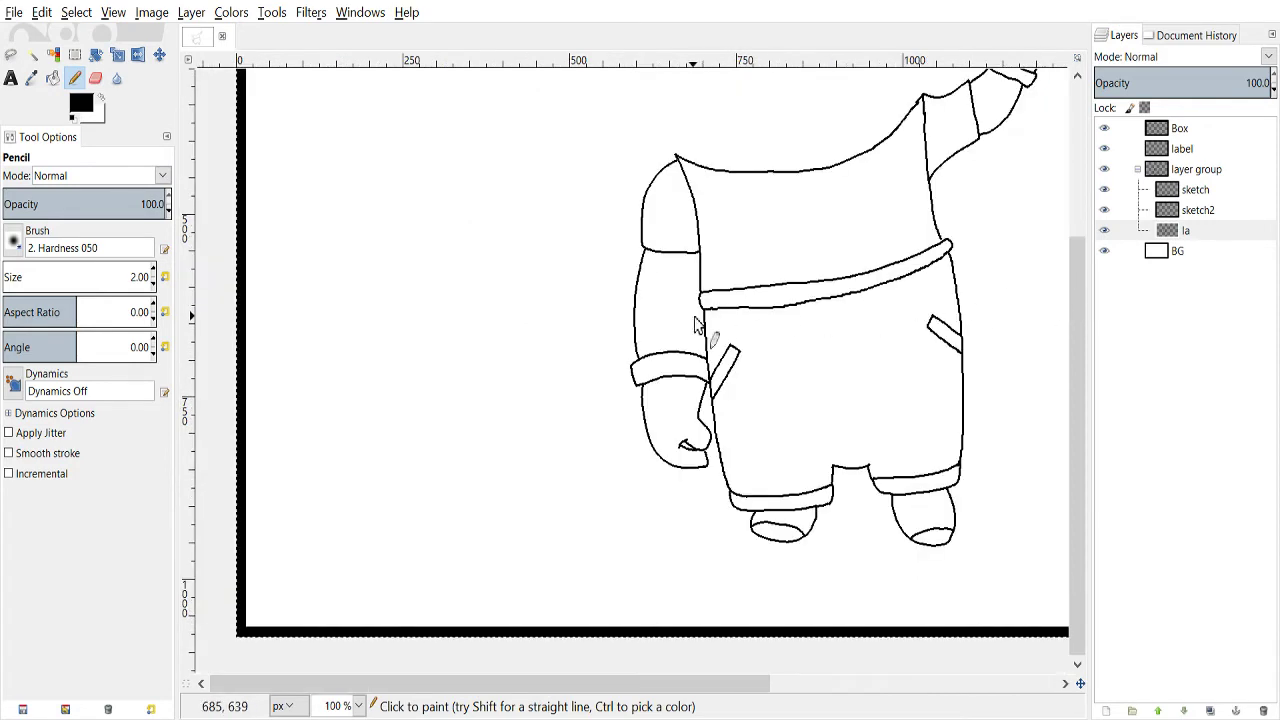
scroll(1058, 274, "up", 1)
scroll(777, 337, "up", 1)
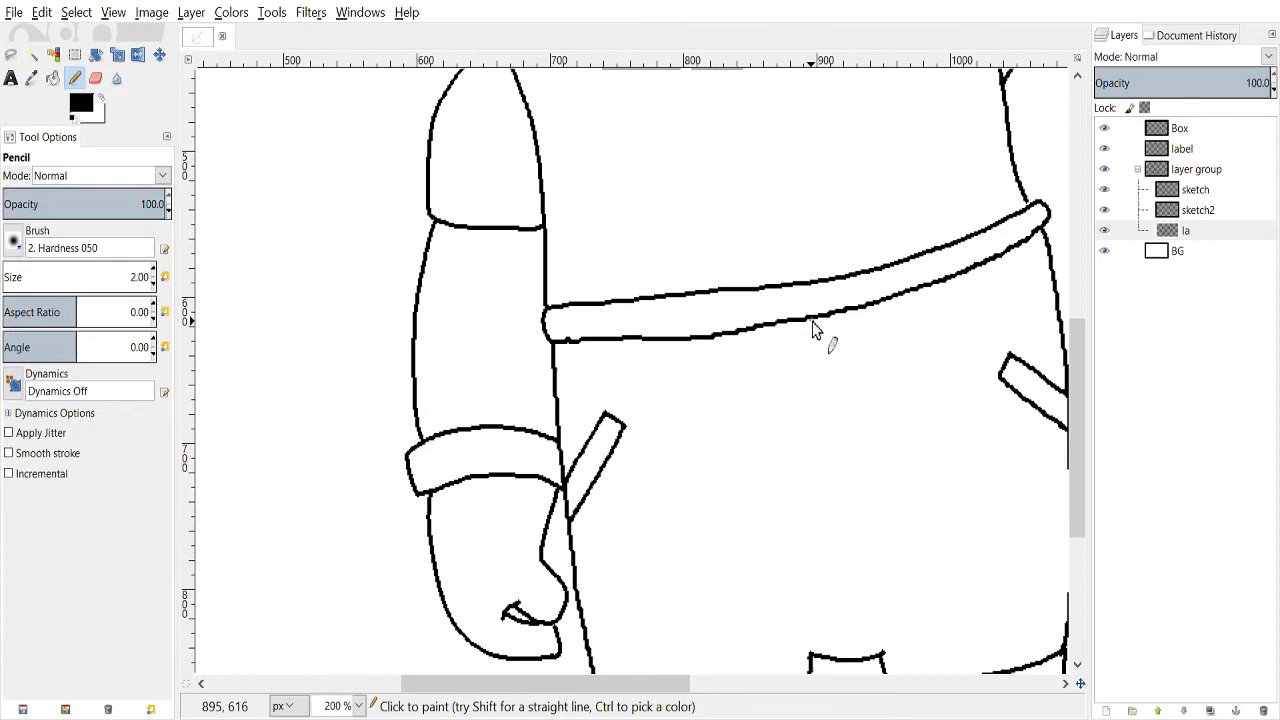
scroll(820, 333, "up", 1)
mouse_move(796, 323)
left_mouse_down()
mouse_move(853, 330)
mouse_move(793, 328)
mouse_move(812, 360)
left_mouse_up()
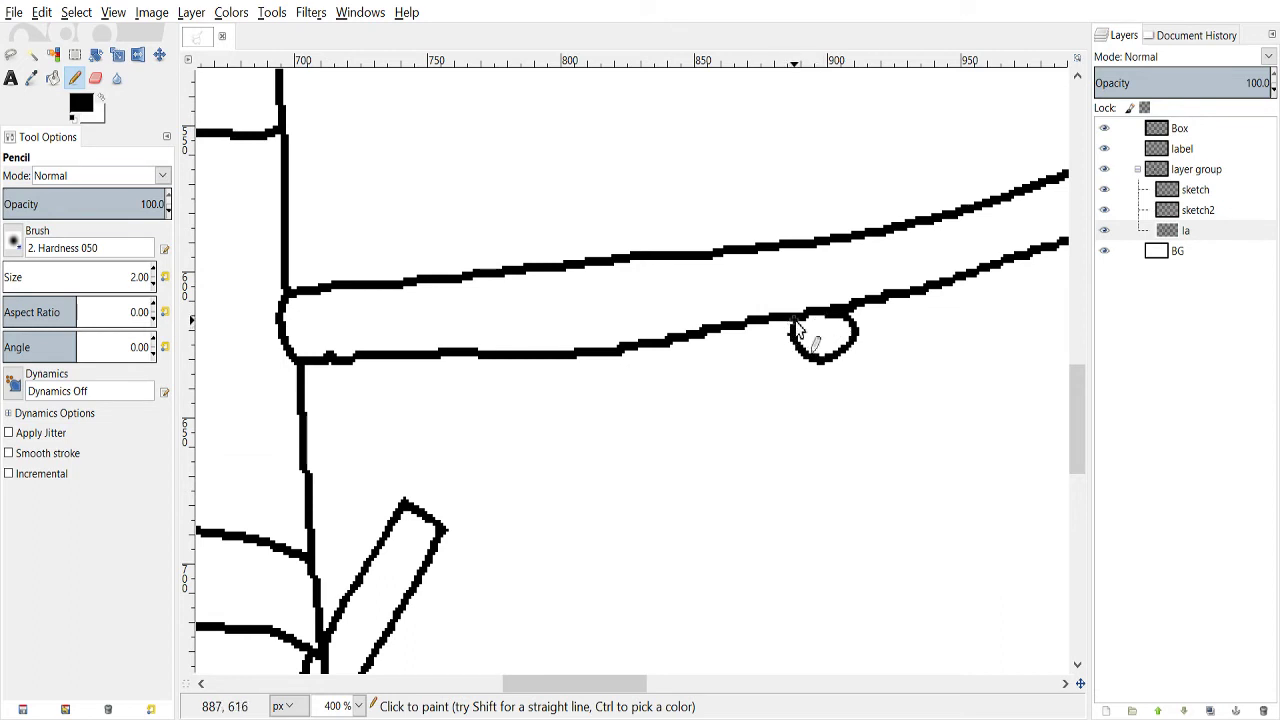
mouse_move(793, 323)
left_mouse_down()
mouse_move(713, 401)
mouse_move(719, 454)
mouse_move(750, 470)
mouse_move(775, 459)
mouse_move(829, 359)
left_mouse_up()
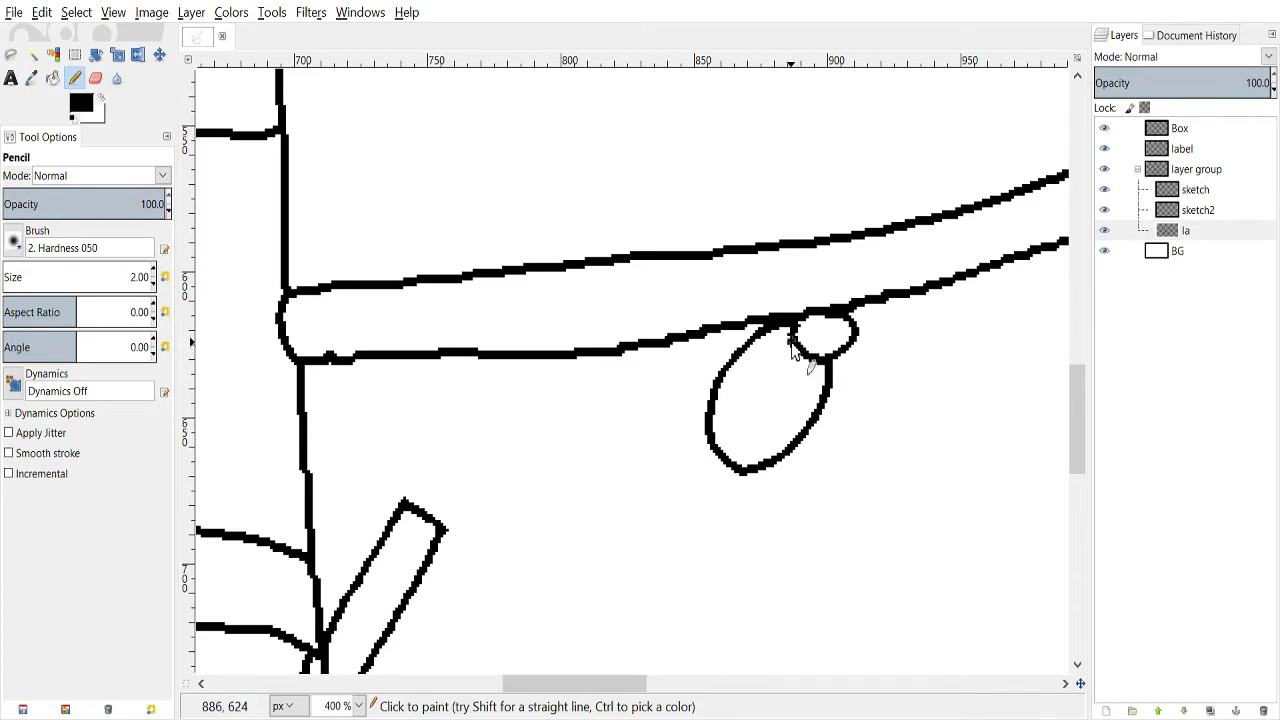
mouse_move(791, 343)
left_mouse_down()
mouse_move(744, 388)
mouse_move(741, 441)
mouse_move(773, 433)
mouse_move(823, 359)
mouse_move(835, 391)
mouse_move(806, 578)
left_mouse_up()
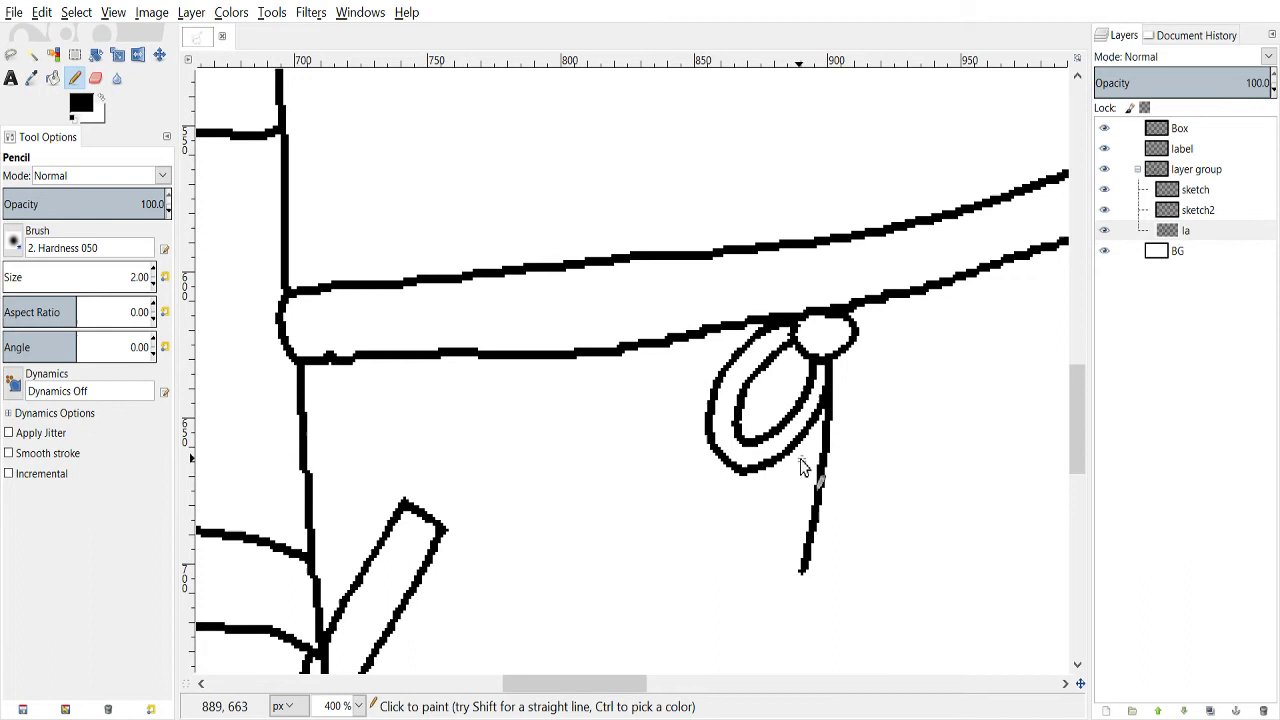
mouse_move(800, 455)
left_mouse_down()
mouse_move(775, 567)
mouse_move(806, 570)
left_mouse_up()
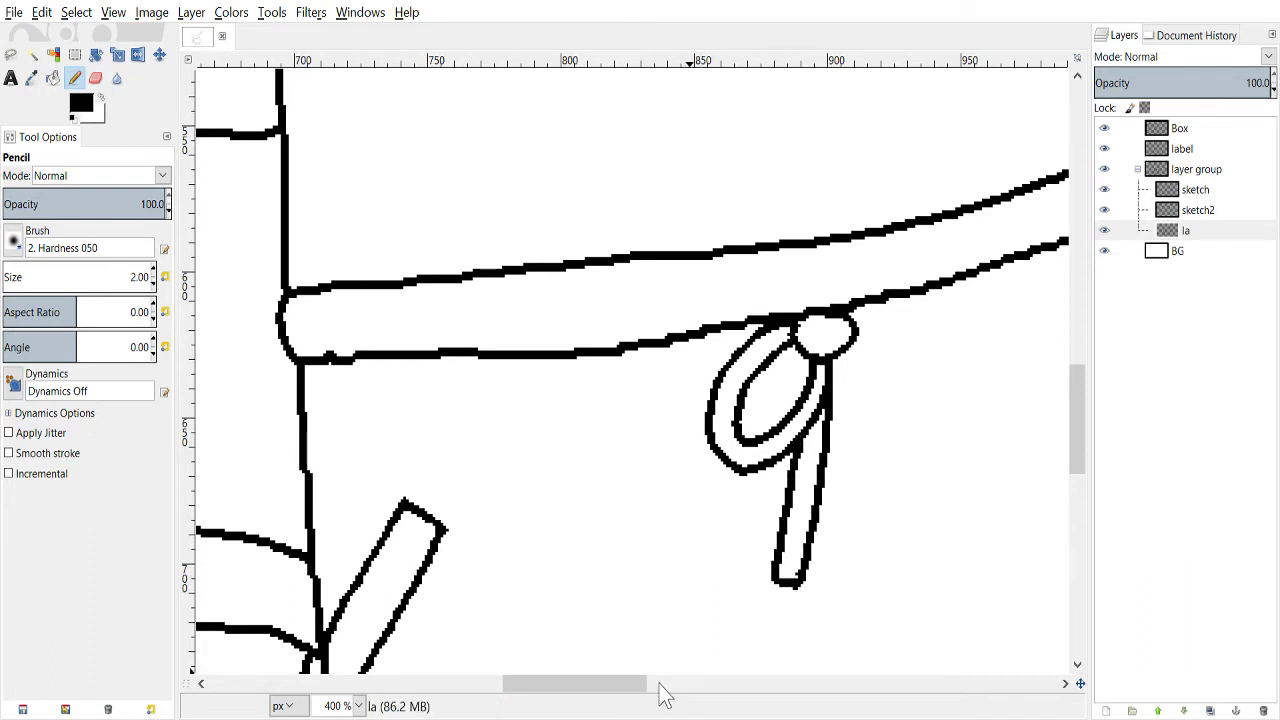
mouse_move(640, 684)
left_mouse_down()
mouse_move(672, 686)
mouse_move(697, 665)
left_mouse_up()
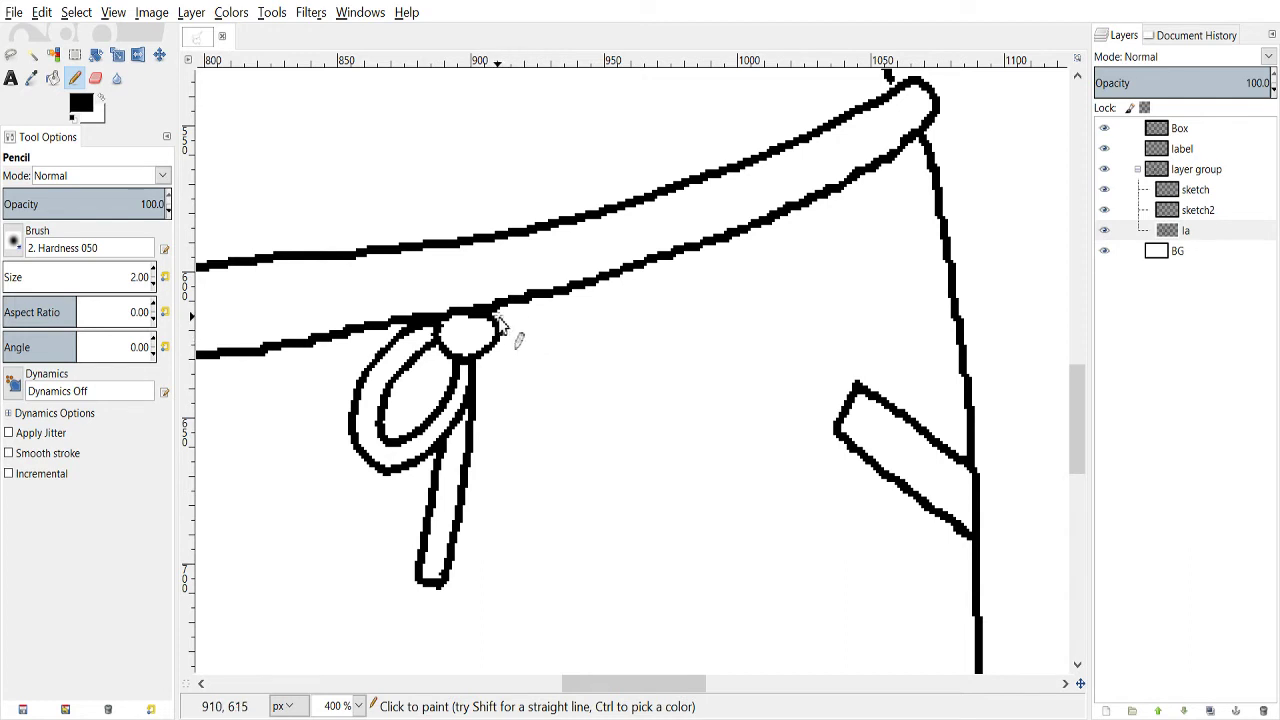
- Draw the bow's right loop and the inner and outer edges of the right ribbon tail
mouse_move(493, 313)
left_mouse_down()
mouse_move(543, 320)
mouse_move(606, 363)
mouse_move(610, 400)
left_mouse_up()
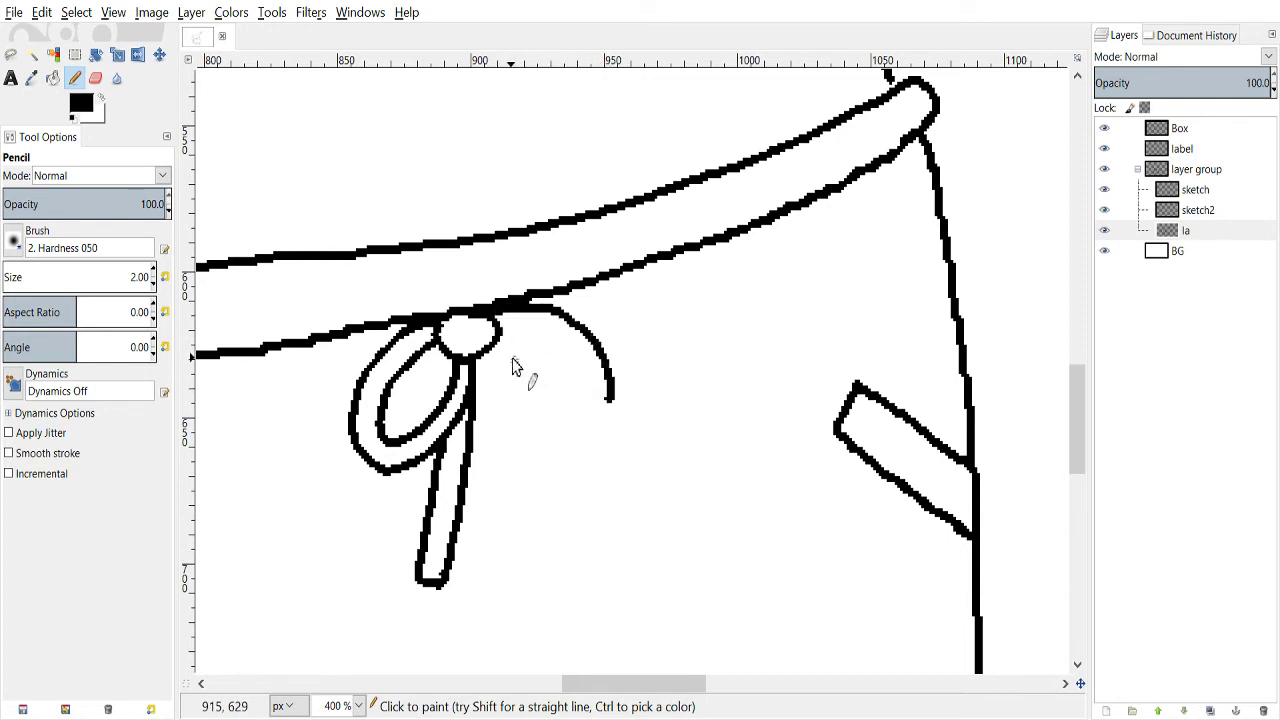
mouse_move(480, 366)
left_mouse_down()
mouse_move(503, 401)
mouse_move(574, 433)
mouse_move(601, 420)
left_mouse_up()
mouse_move(492, 358)
left_mouse_down()
mouse_move(537, 409)
mouse_move(575, 410)
mouse_move(598, 368)
mouse_move(560, 340)
mouse_move(503, 335)
left_mouse_up()
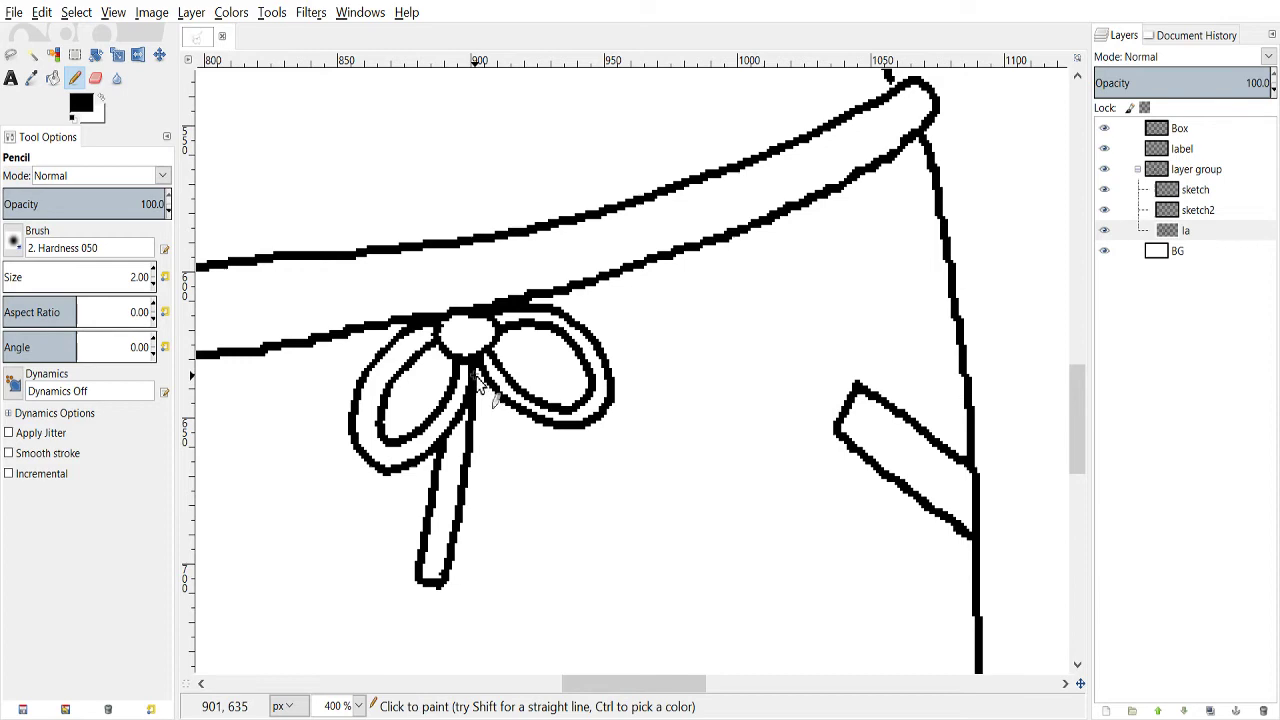
left_click_drag(477, 381, 527, 541)
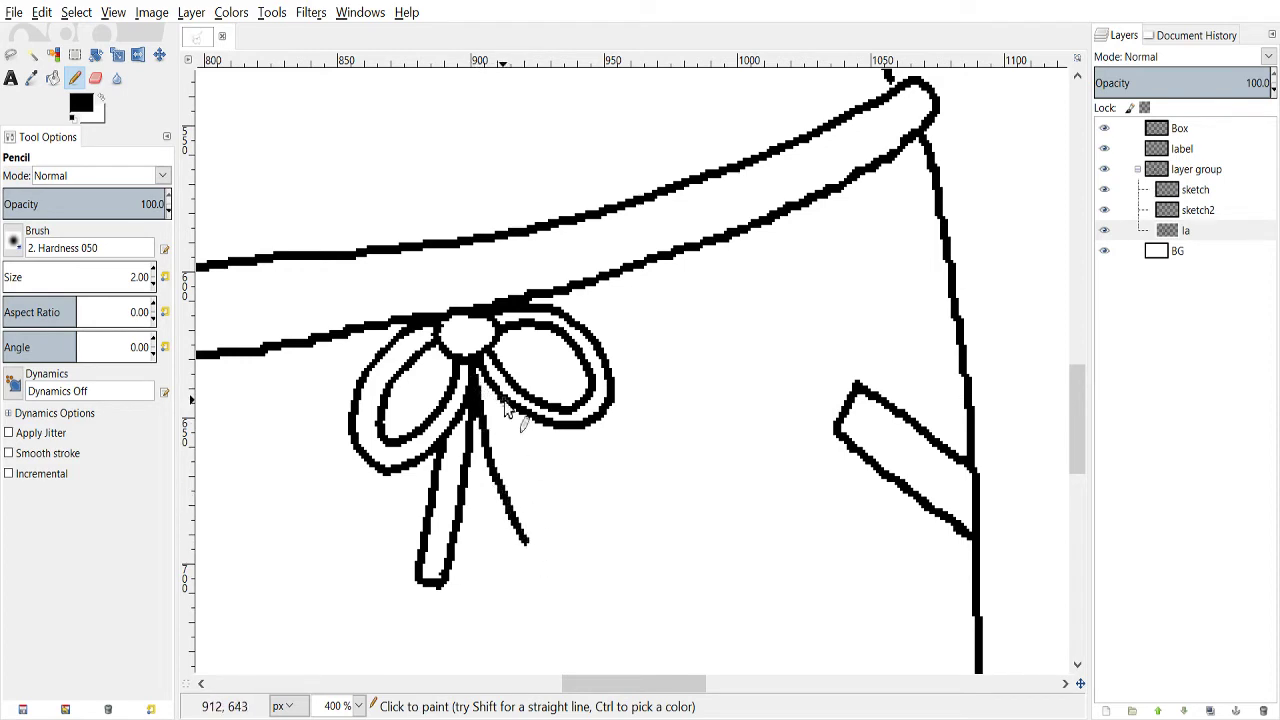
mouse_move(506, 412)
left_mouse_down()
mouse_move(567, 562)
mouse_move(532, 558)
left_mouse_up()
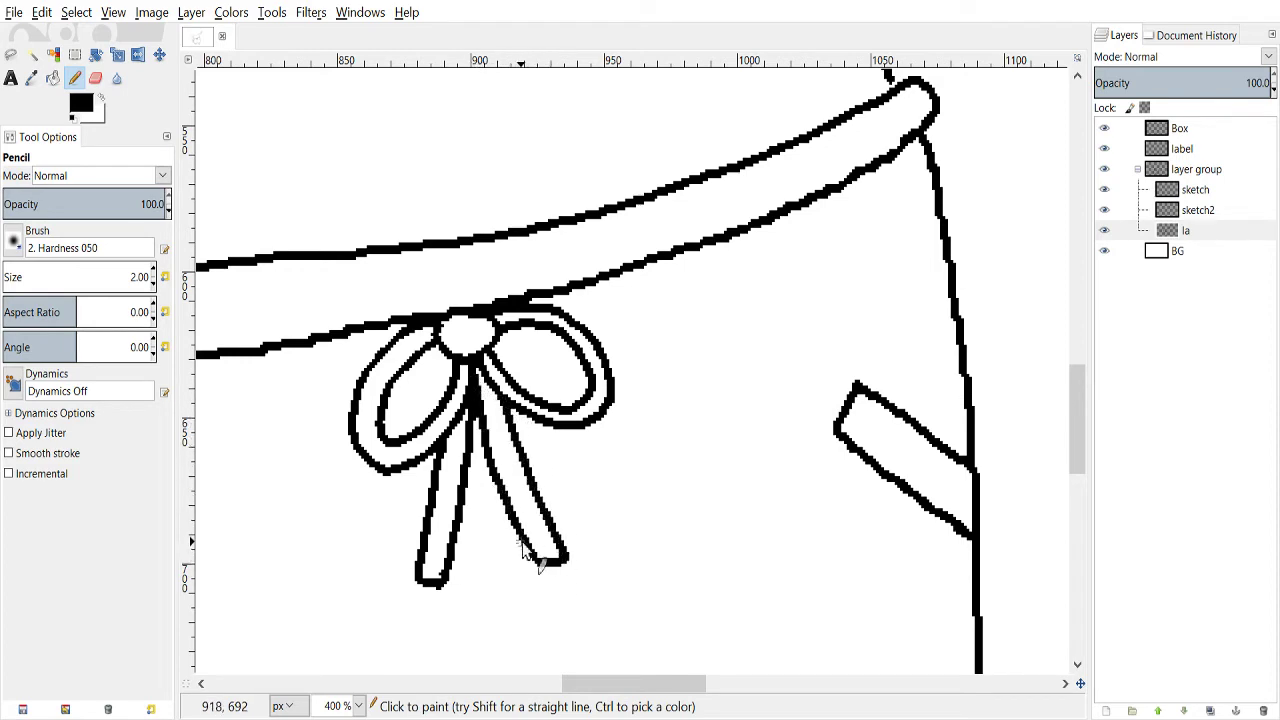
- Check the whole figure, then fill the small gap at the shoulder peak with a pencil dot
scroll(521, 541, "down", 4)
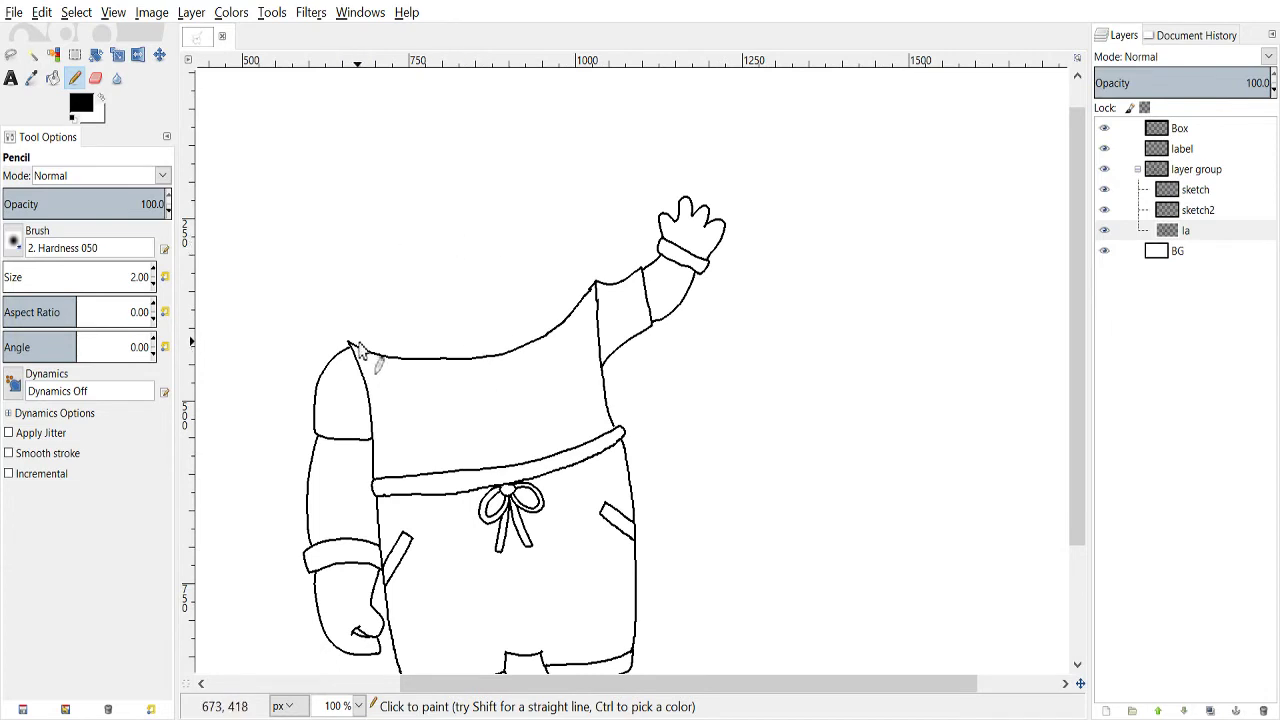
scroll(355, 355, "up", 1)
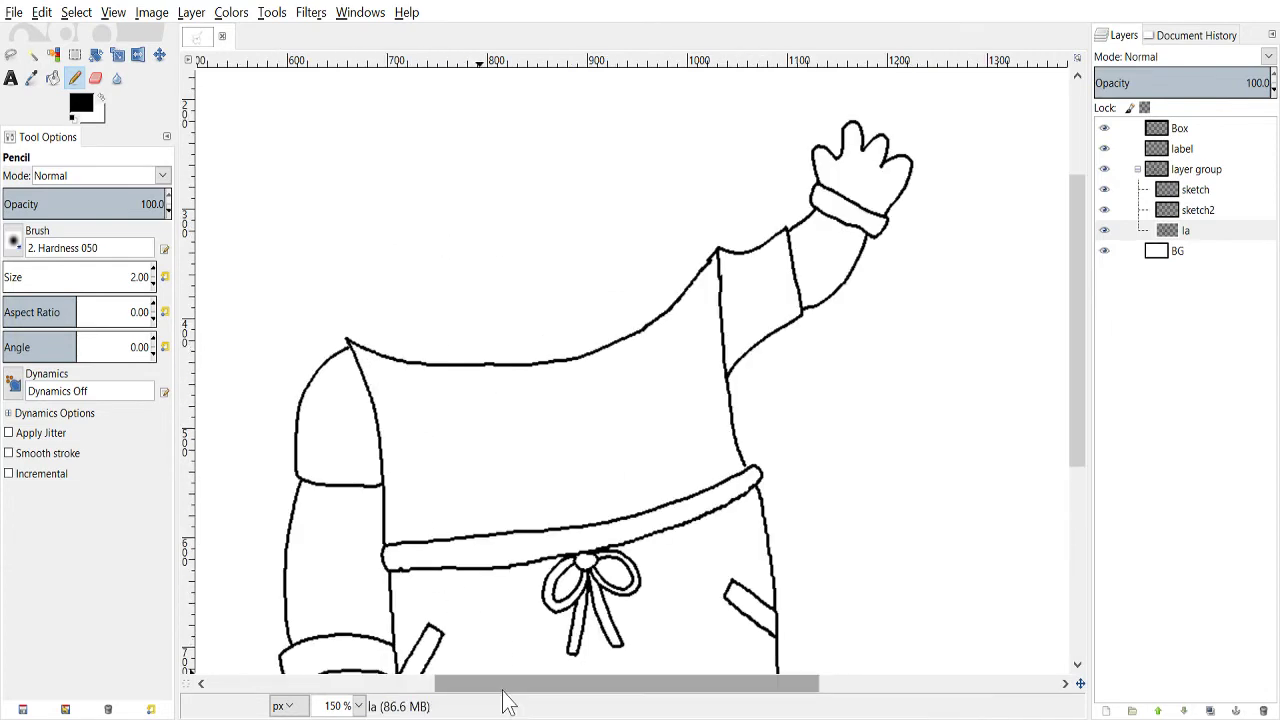
left_click_drag(498, 683, 459, 684)
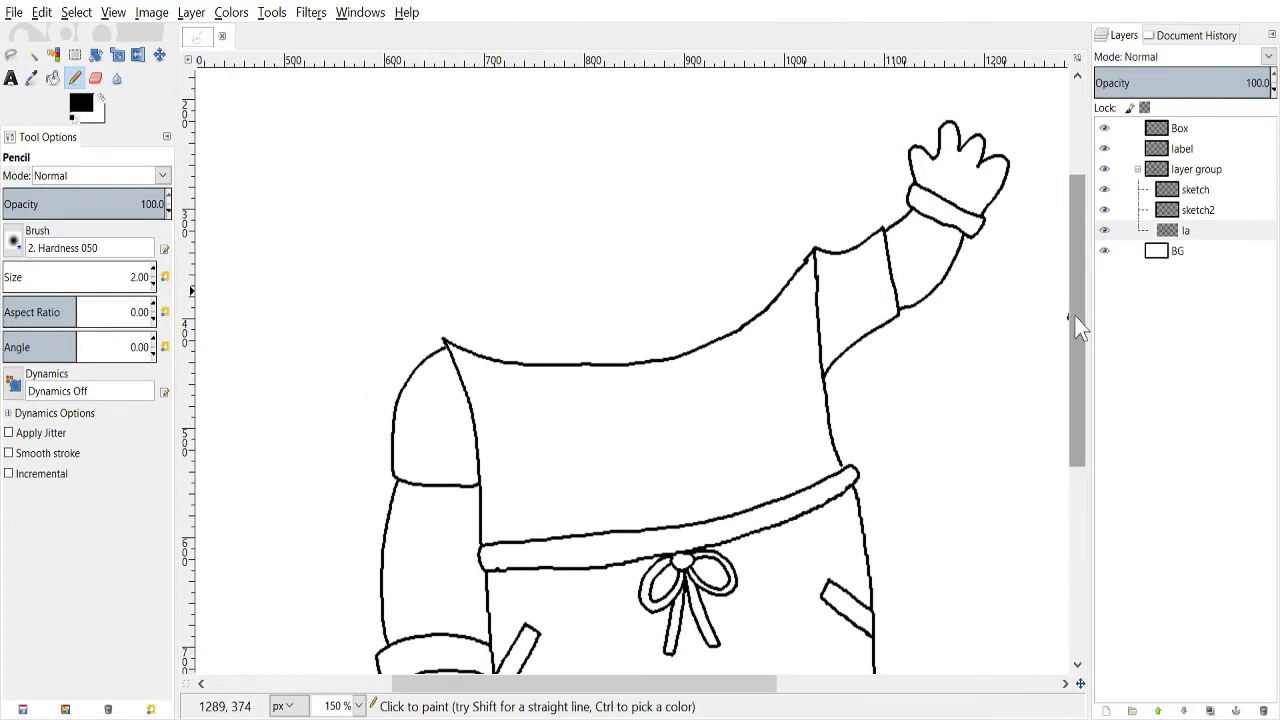
scroll(1075, 316, "up", 2)
mouse_move(679, 684)
left_mouse_down()
mouse_move(757, 716)
mouse_move(634, 694)
left_mouse_up()
scroll(1073, 298, "up", 1)
left_click_drag(1073, 298, 1066, 243)
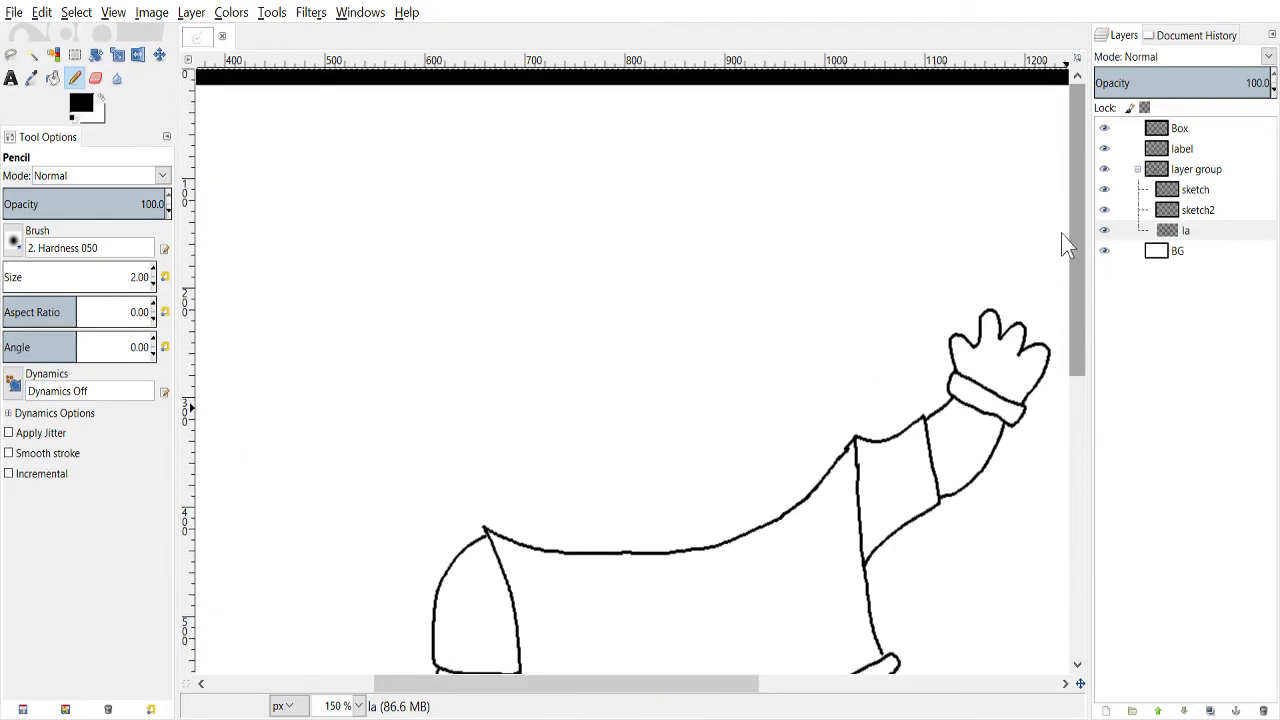
key("shift+e")
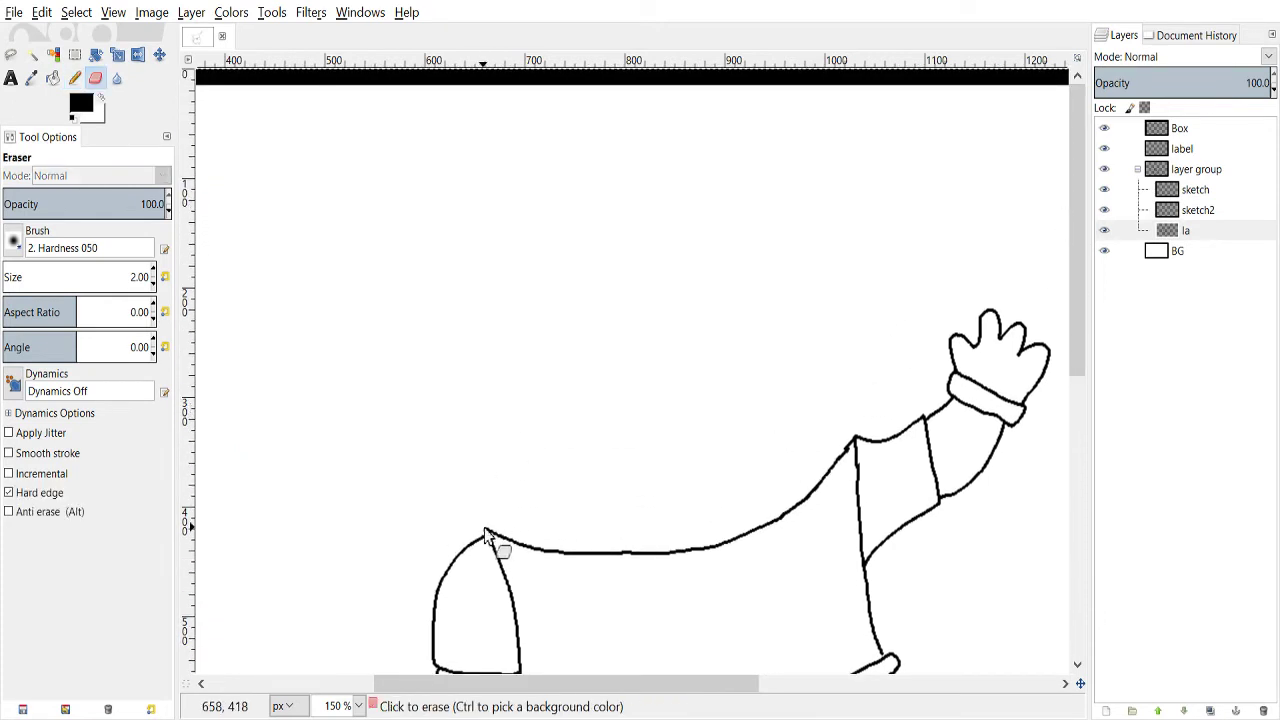
scroll(492, 540, "up", 2)
key("n")
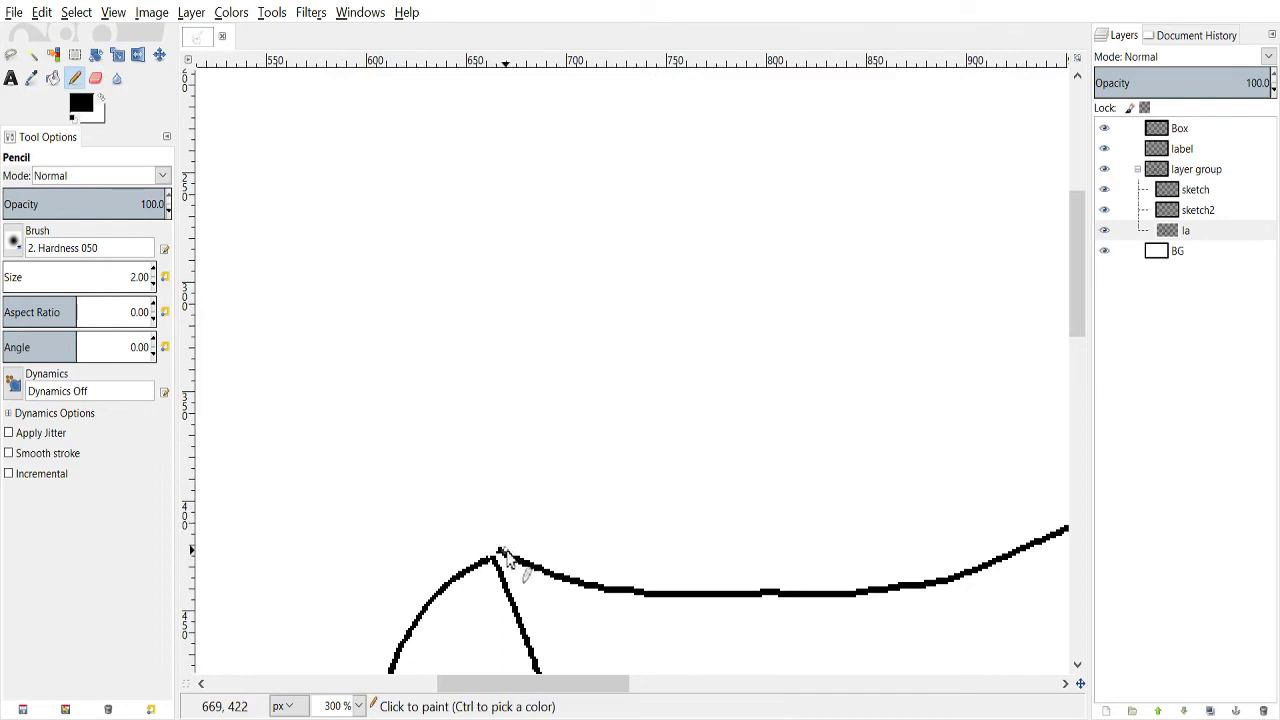
left_click(496, 556)
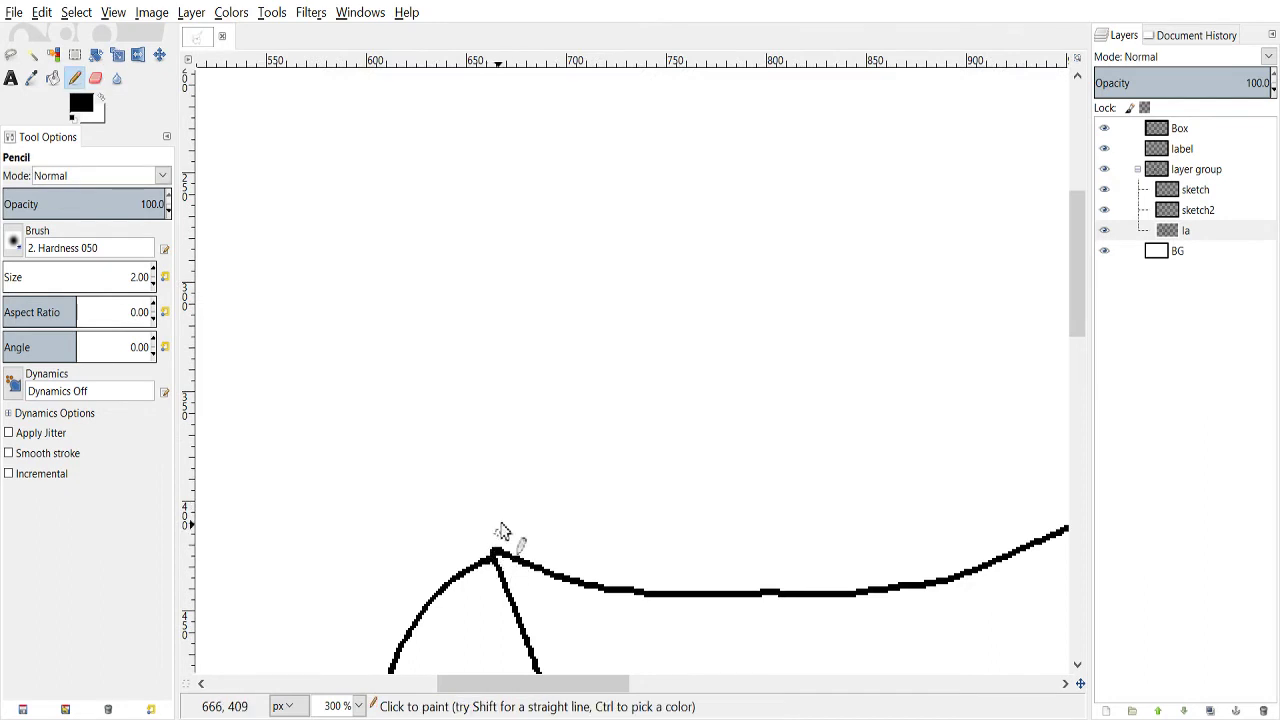
scroll(500, 528, "down", 2)
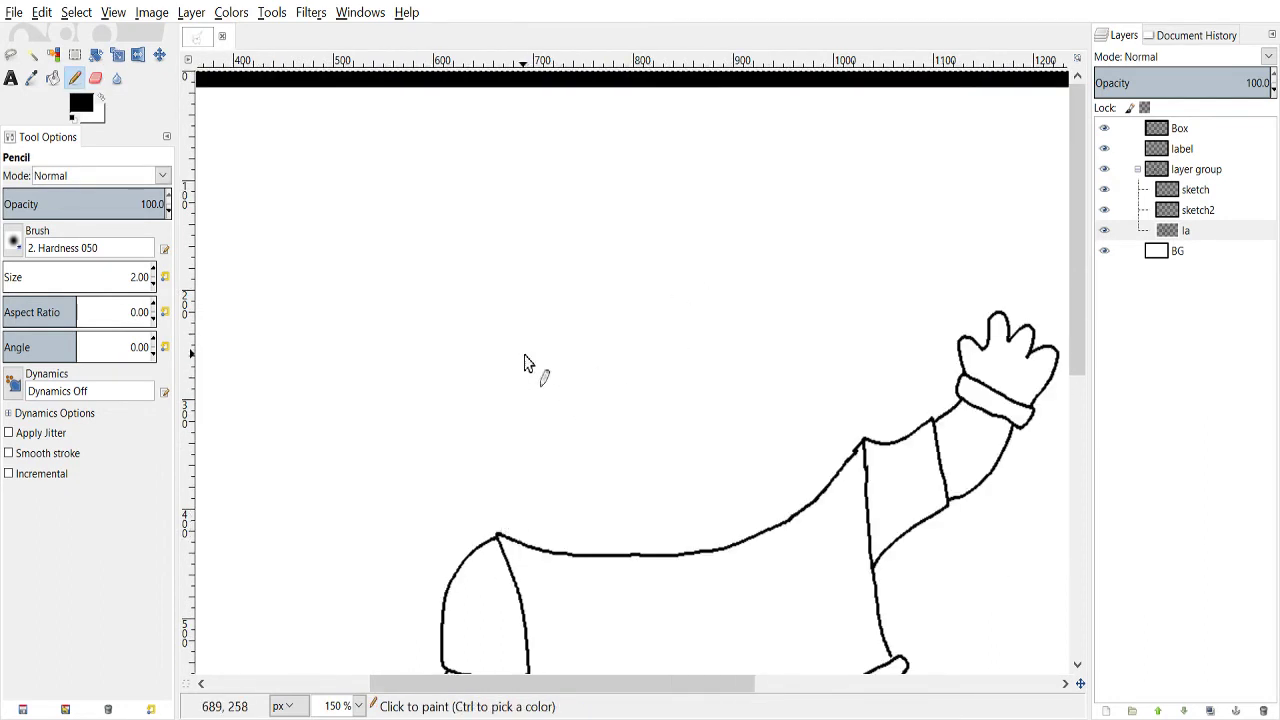
scroll(514, 478, "up", 1)
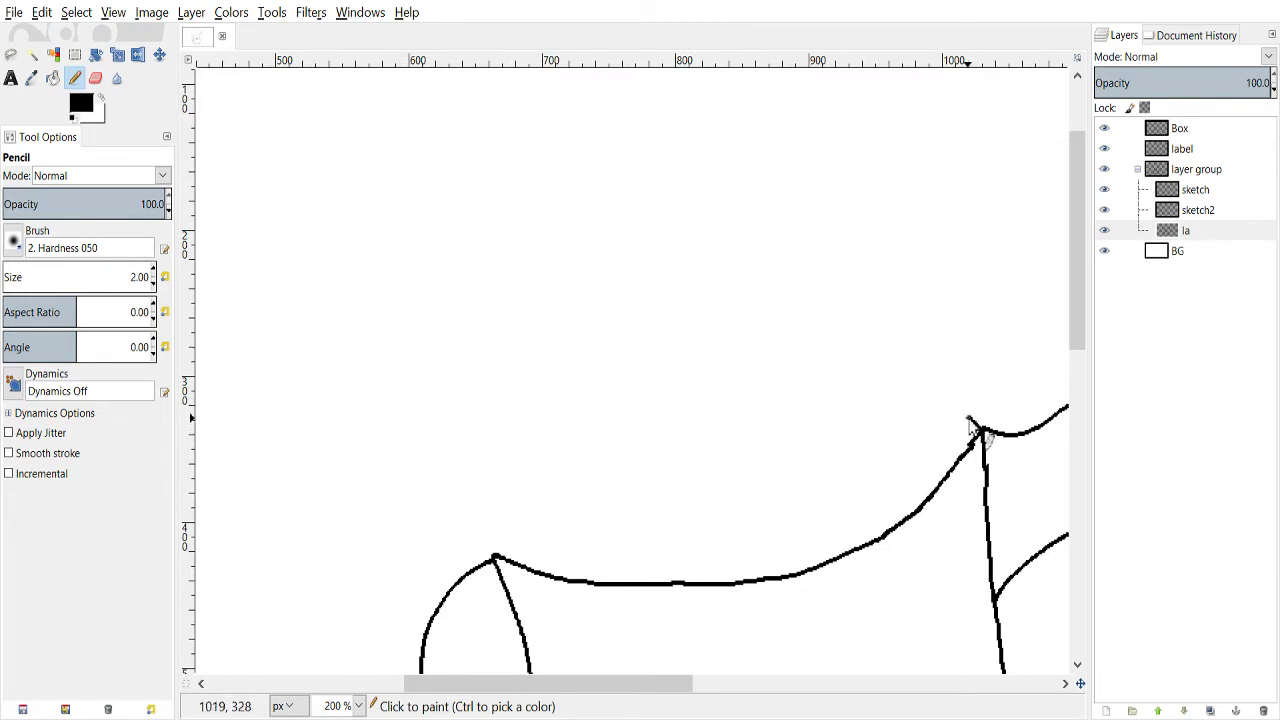
- Pencil a collar line parallel to the torso's top curve, joined to the left shoulder peak
mouse_move(968, 419)
left_mouse_down()
mouse_move(857, 507)
mouse_move(731, 552)
mouse_move(626, 558)
mouse_move(506, 533)
mouse_move(496, 546)
mouse_move(517, 530)
left_mouse_up()
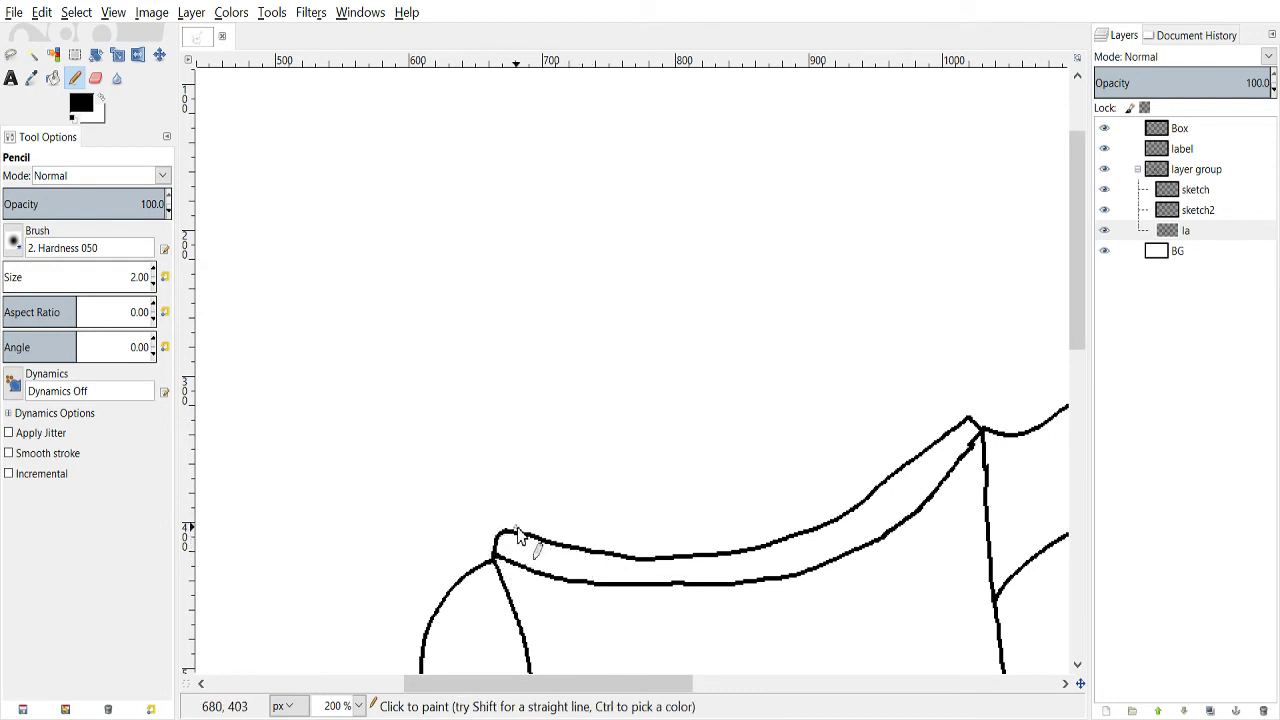
scroll(1071, 322, "up", 1)
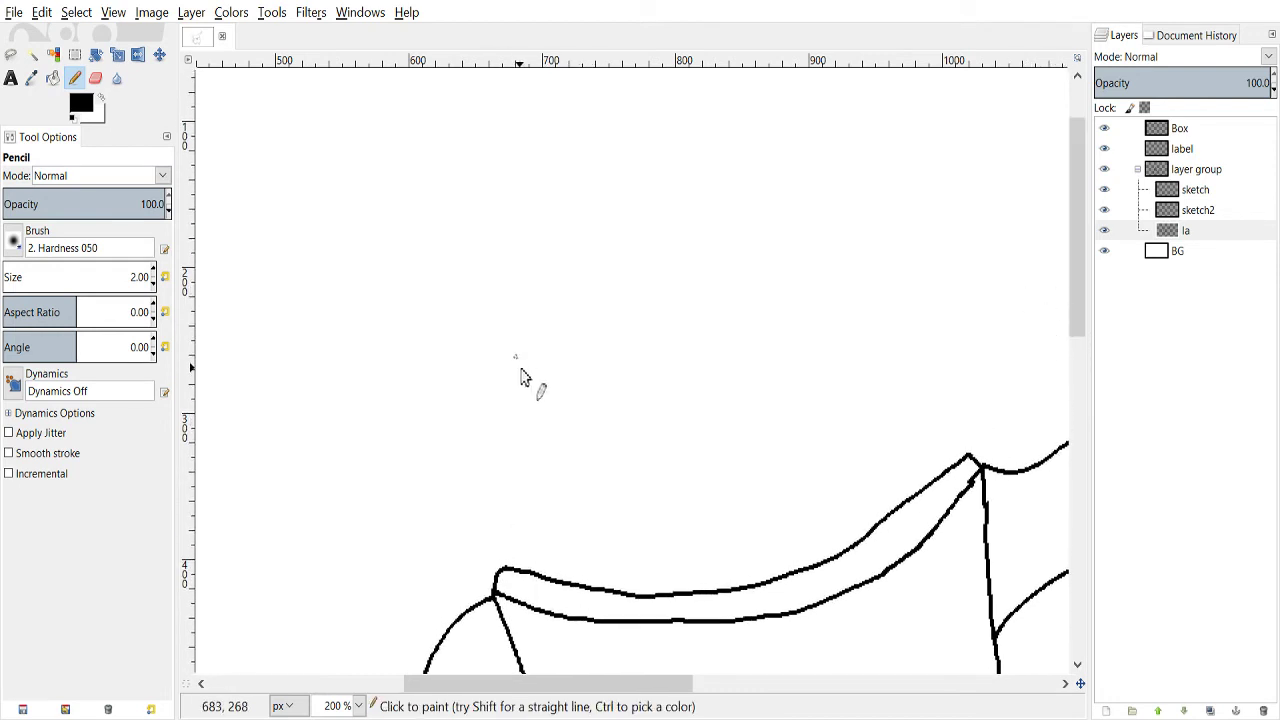
left_click_drag(470, 441, 502, 575)
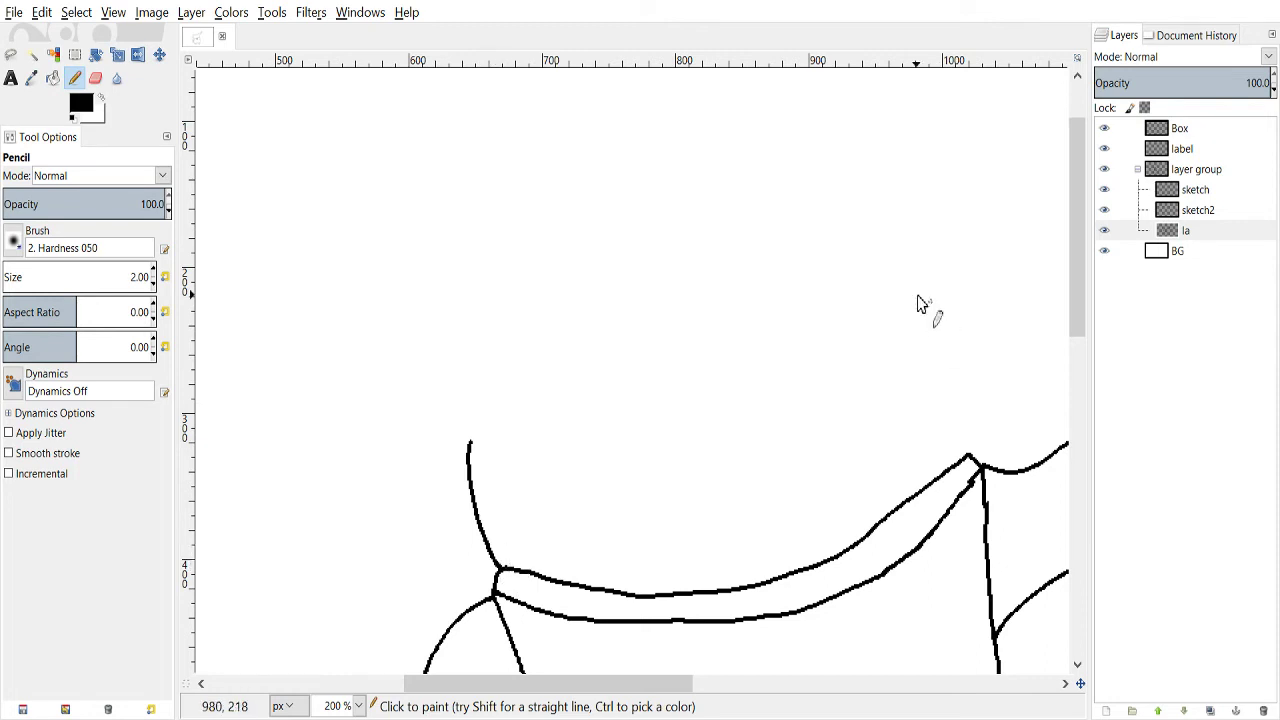
- Outline the large rounded head above the collar, arching from the right peak to the left
left_click_drag(949, 361, 967, 426)
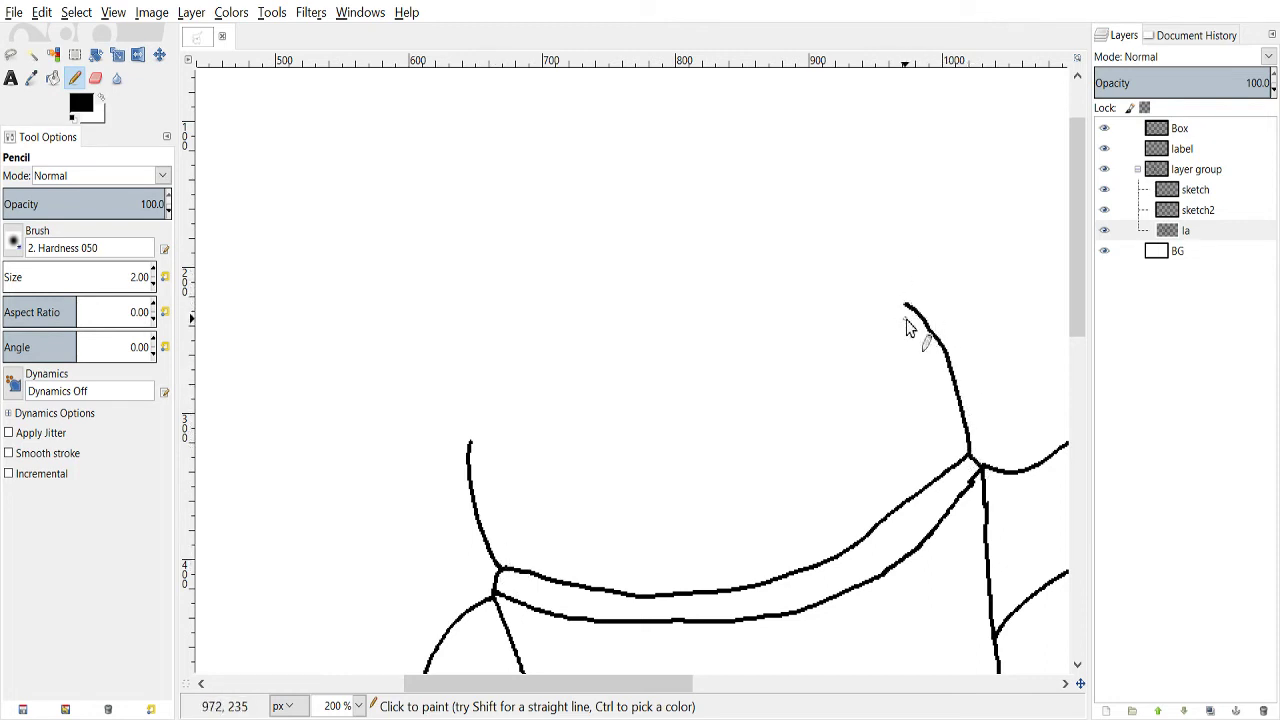
mouse_move(903, 305)
left_mouse_down()
mouse_move(843, 299)
mouse_move(680, 332)
mouse_move(478, 448)
left_mouse_up()
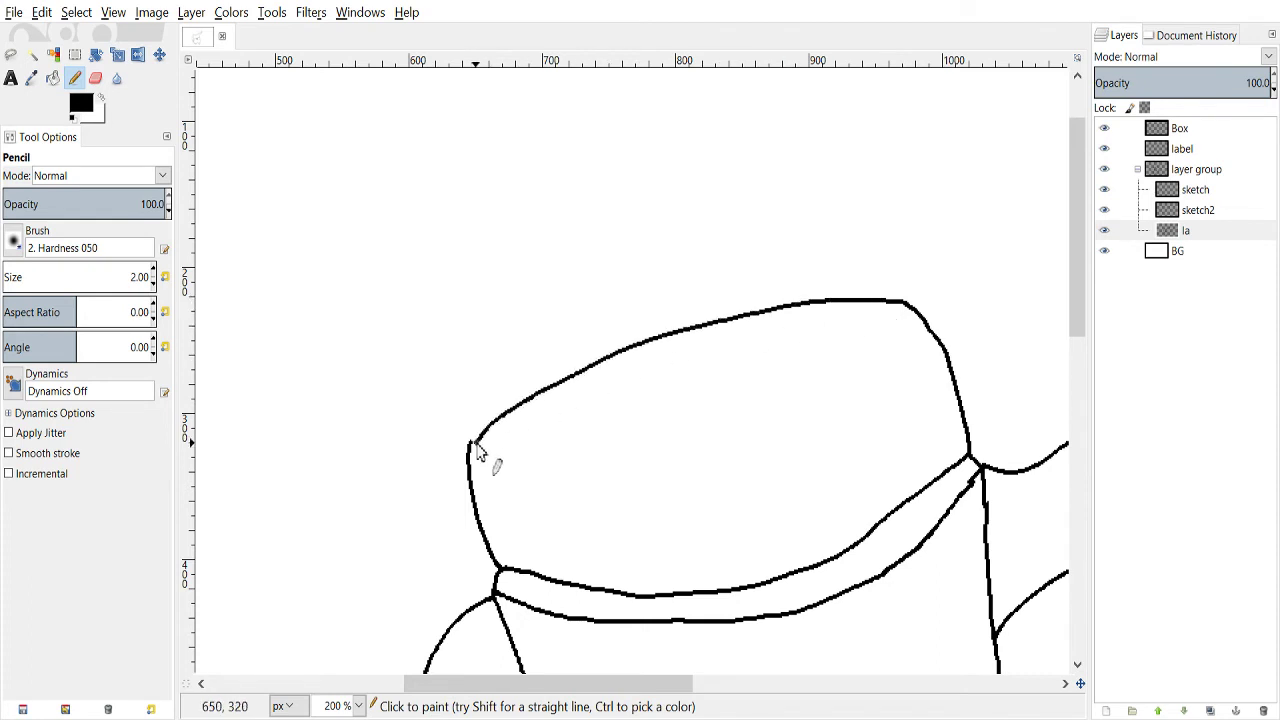
left_click_drag(1080, 289, 1077, 259)
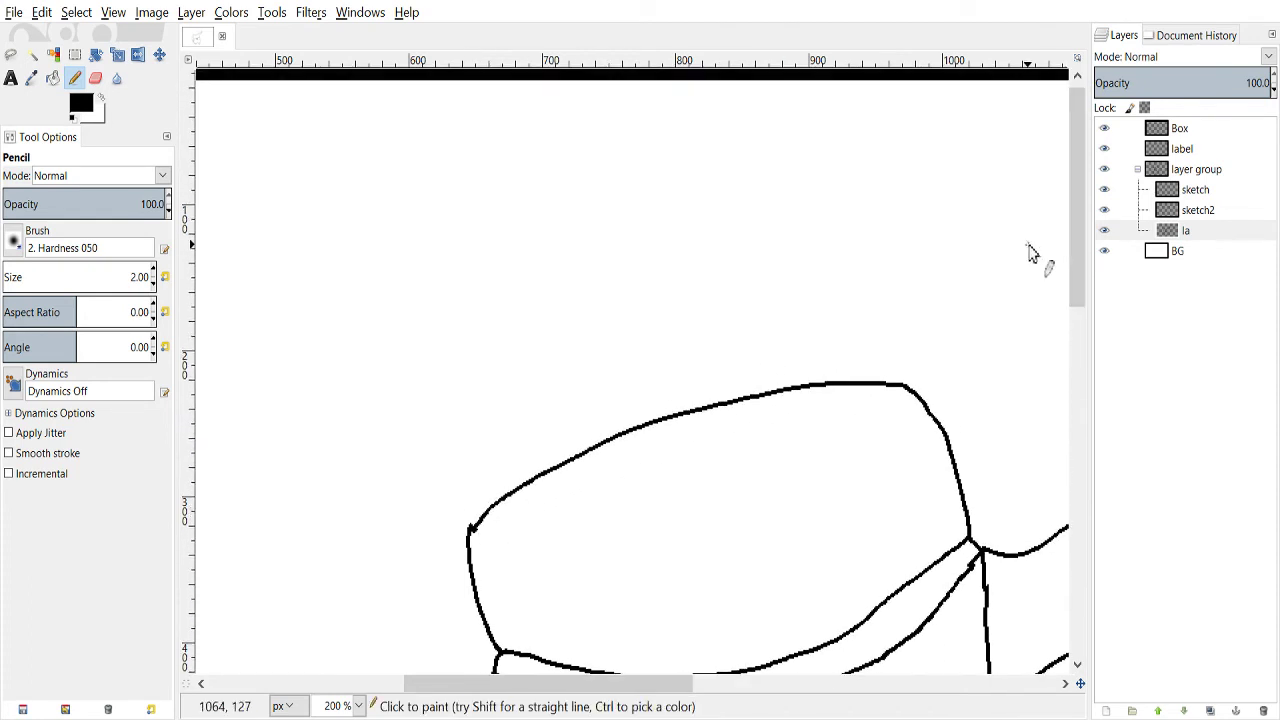
key("shift+e")
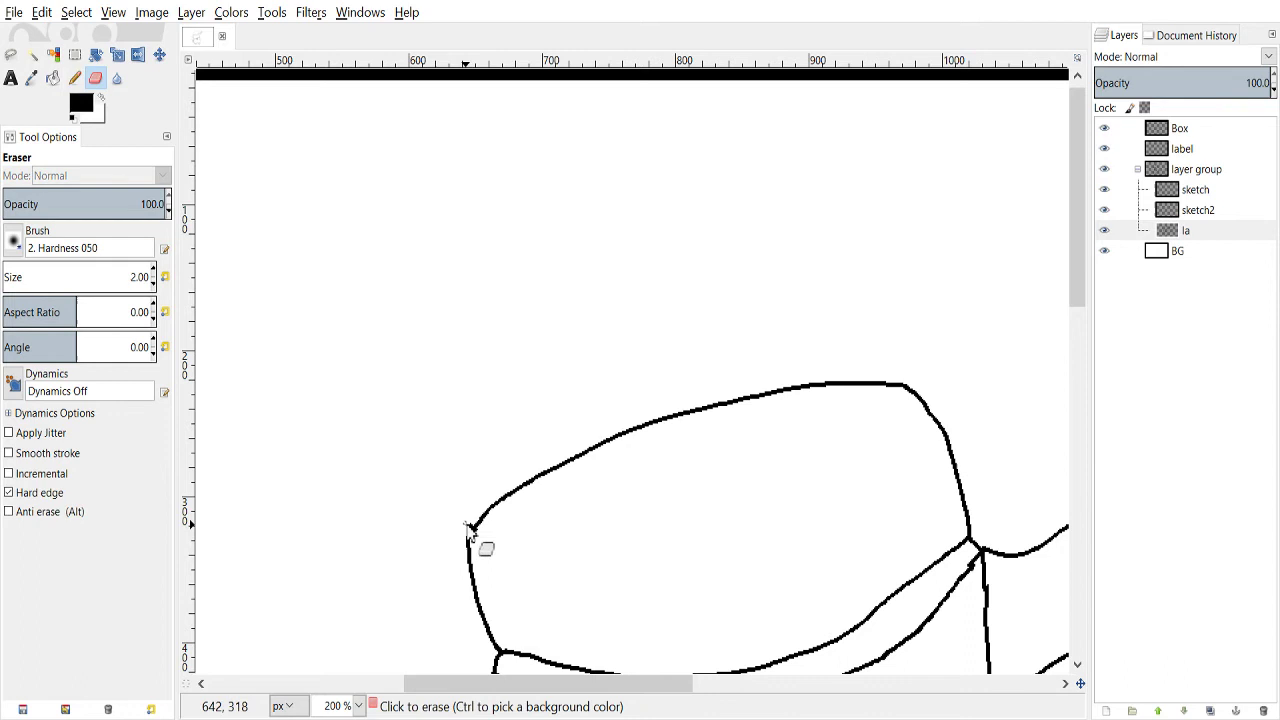
scroll(514, 491, "up", 1)
key("n")
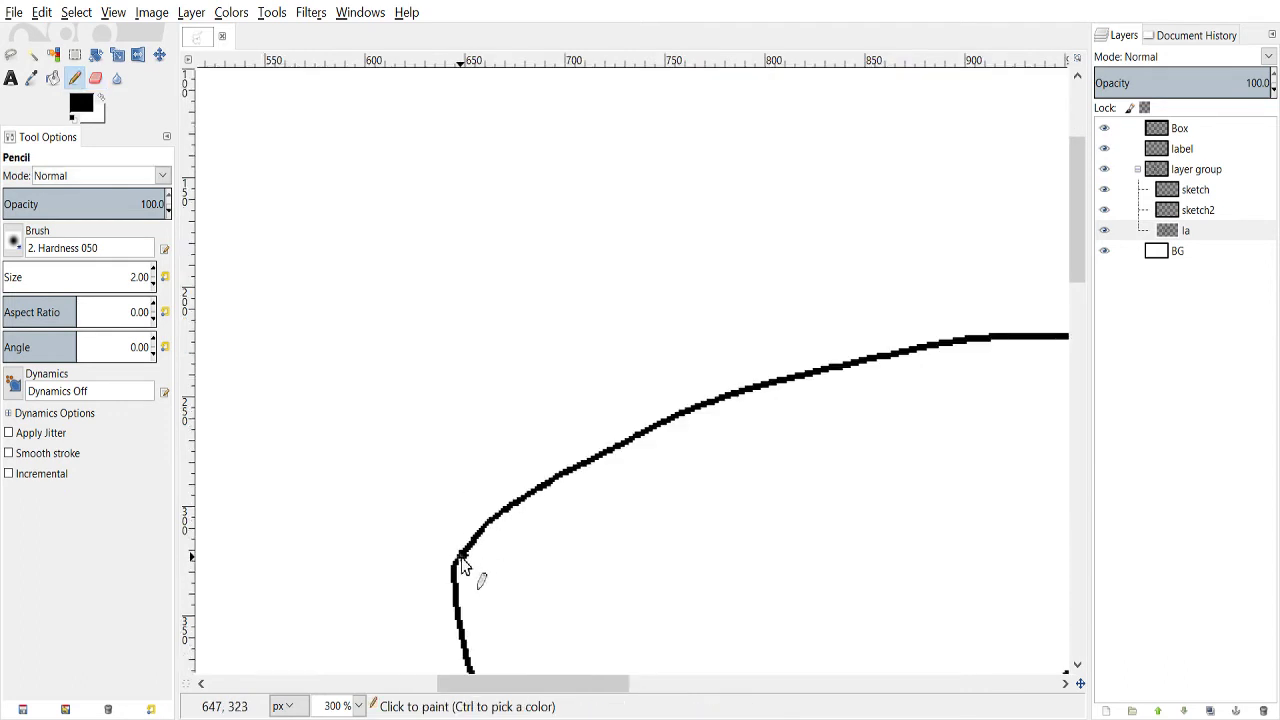
scroll(491, 521, "down", 1)
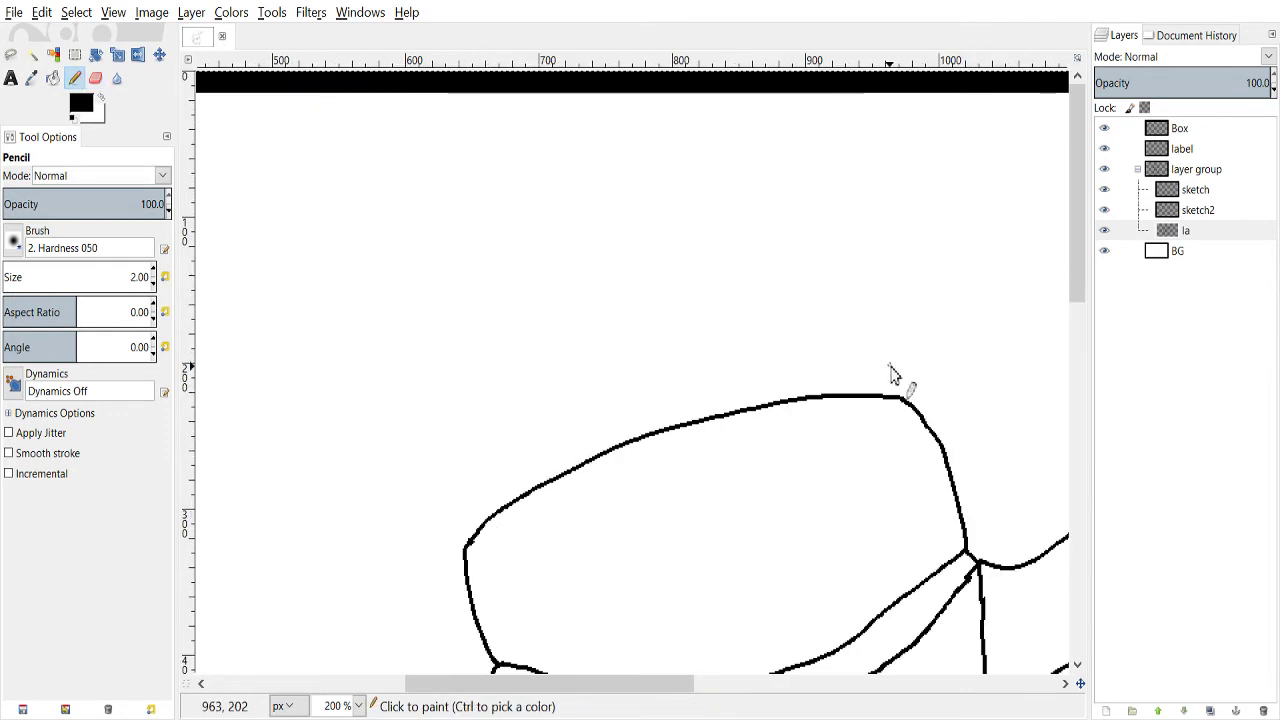
- Draw an outer rim over the top of the head and erase a stray bit at its left end
mouse_move(912, 400)
left_mouse_down()
mouse_move(877, 353)
mouse_move(918, 373)
mouse_move(871, 352)
mouse_move(612, 398)
mouse_move(463, 472)
mouse_move(437, 541)
left_mouse_up()
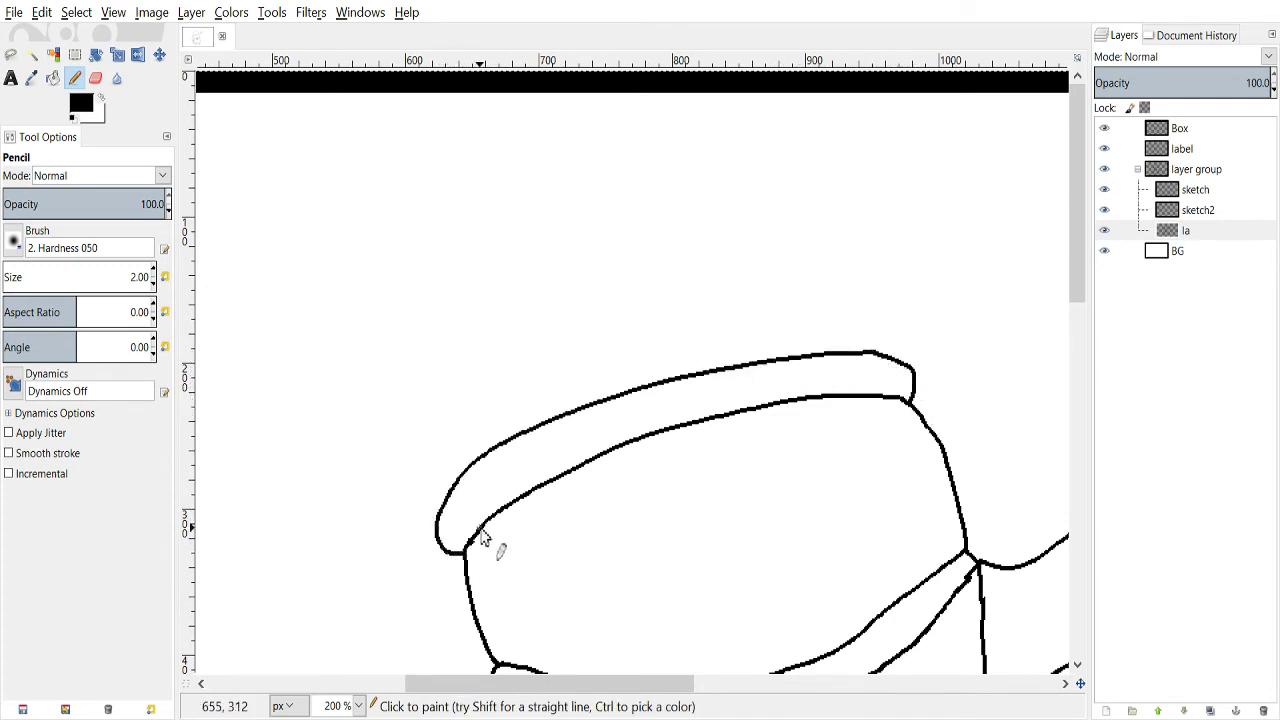
mouse_move(912, 372)
left_mouse_down()
mouse_move(897, 317)
mouse_move(856, 299)
mouse_move(759, 294)
mouse_move(643, 313)
mouse_move(458, 402)
mouse_move(420, 454)
mouse_move(458, 540)
left_mouse_up()
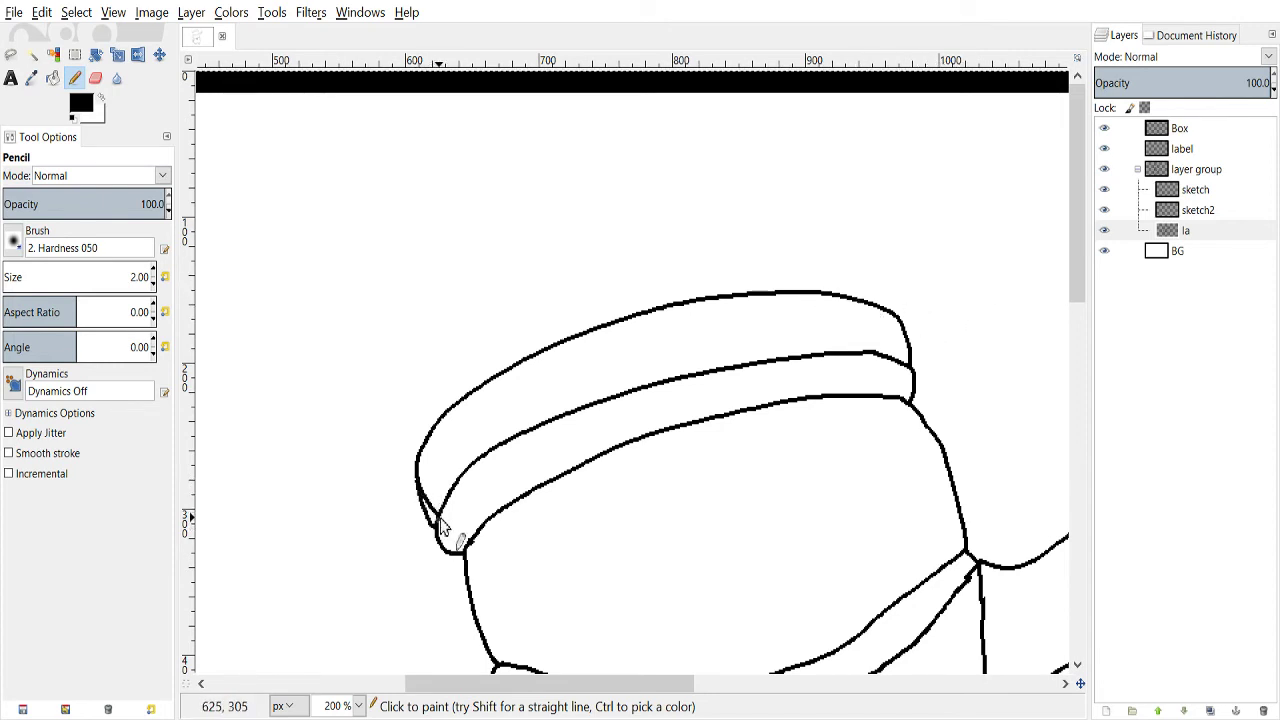
key("shift+e")
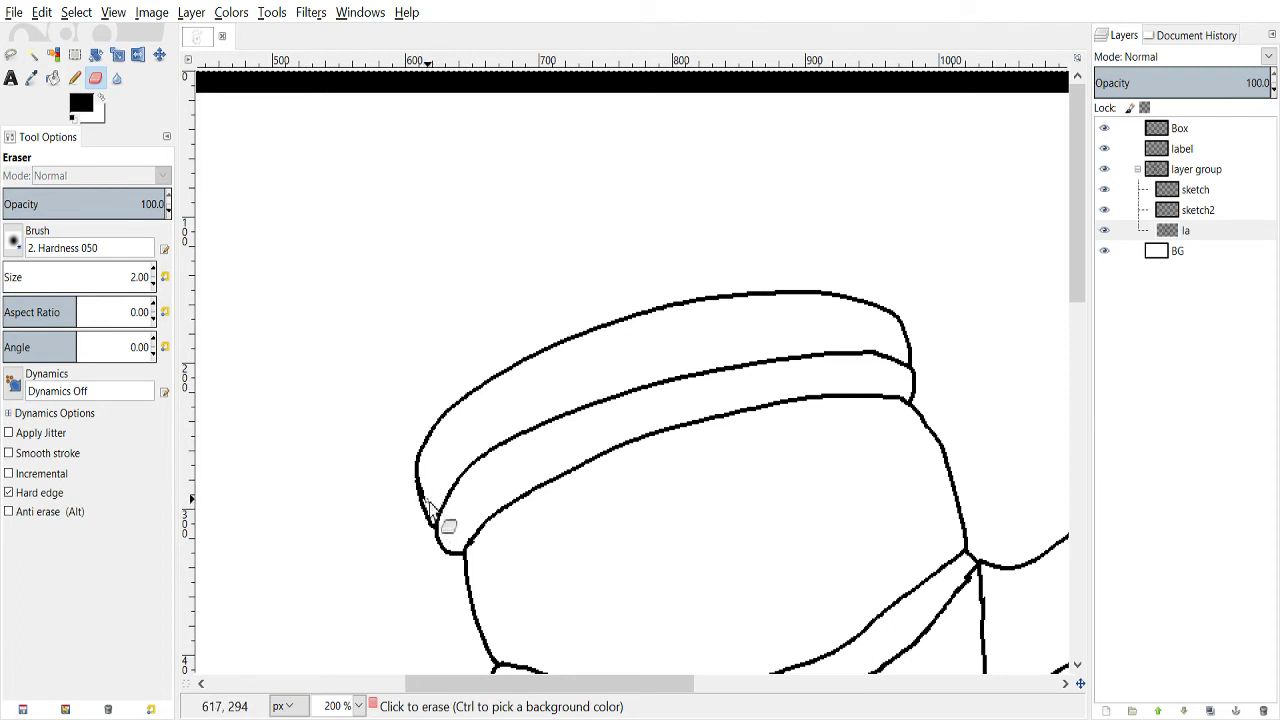
left_click_drag(436, 505, 437, 509)
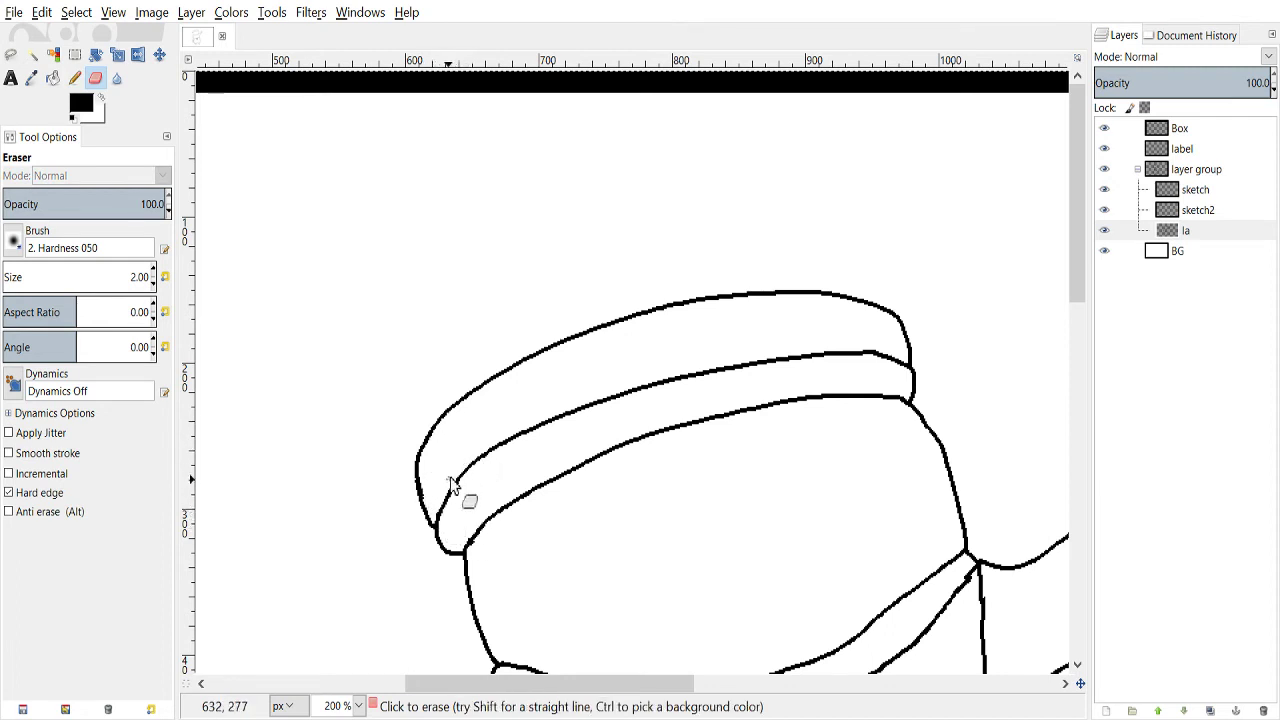
key("n")
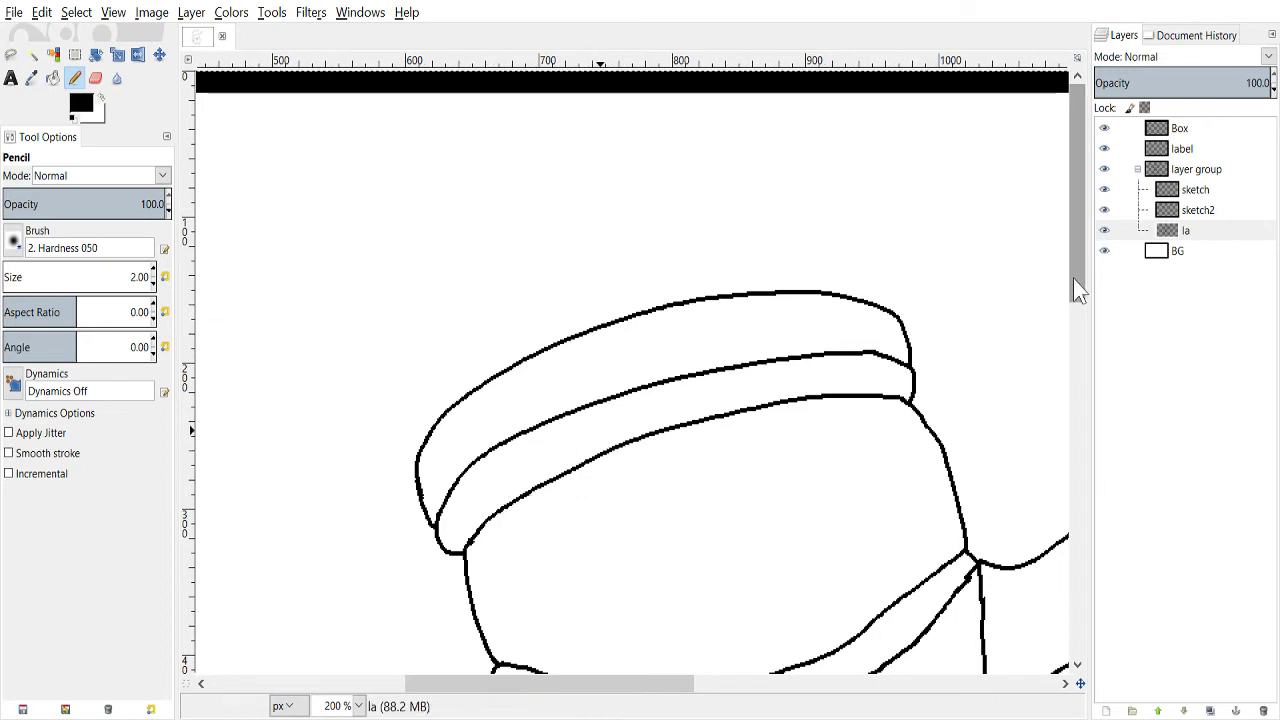
- Ink a second curved line along the top of the headband
left_click_drag(591, 677, 596, 678)
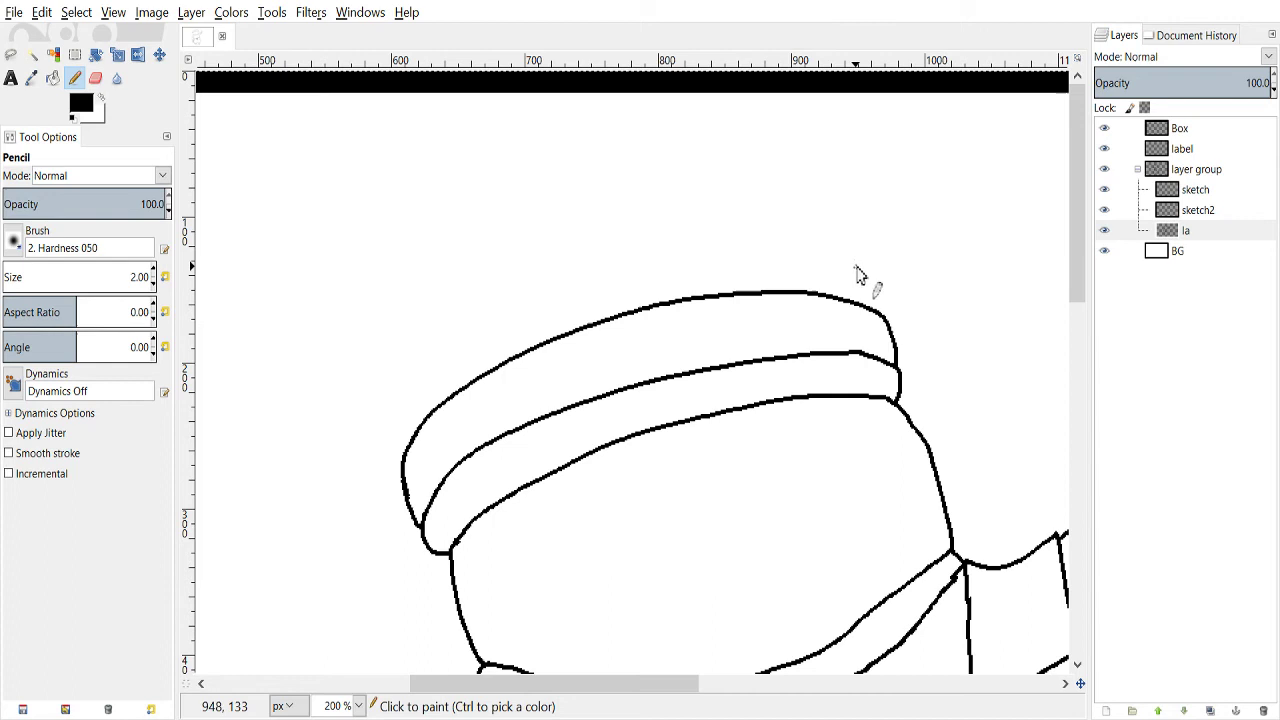
mouse_move(888, 322)
left_mouse_down()
mouse_move(866, 292)
mouse_move(809, 270)
mouse_move(565, 306)
mouse_move(441, 360)
mouse_move(399, 422)
left_mouse_up()
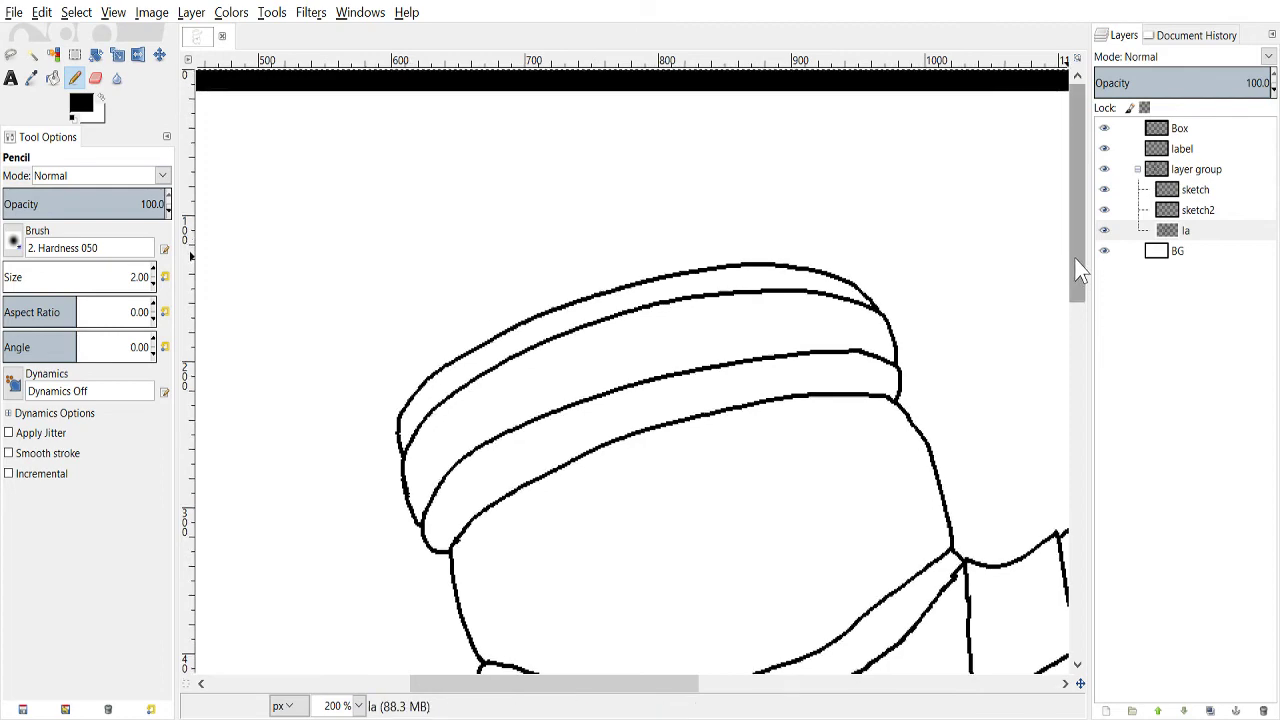
left_click_drag(1074, 280, 1074, 317)
- Draw the visor curve inside the head, ink two solid black oval eyes, and zoom out
mouse_move(528, 365)
left_mouse_down()
mouse_move(555, 456)
mouse_move(594, 498)
mouse_move(641, 519)
mouse_move(762, 510)
mouse_move(825, 474)
mouse_move(844, 438)
mouse_move(852, 350)
mouse_move(817, 270)
left_mouse_up()
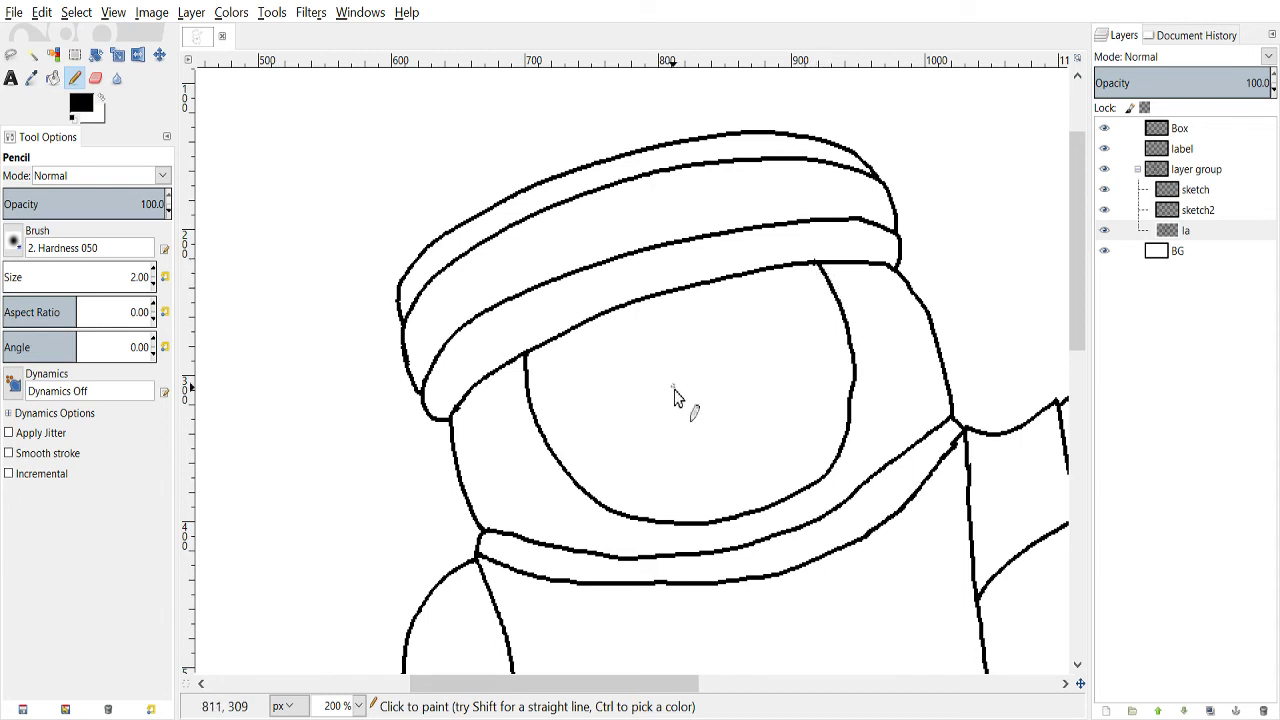
mouse_move(620, 405)
left_mouse_down()
mouse_move(630, 436)
mouse_move(635, 400)
mouse_move(644, 444)
mouse_move(636, 415)
left_mouse_up()
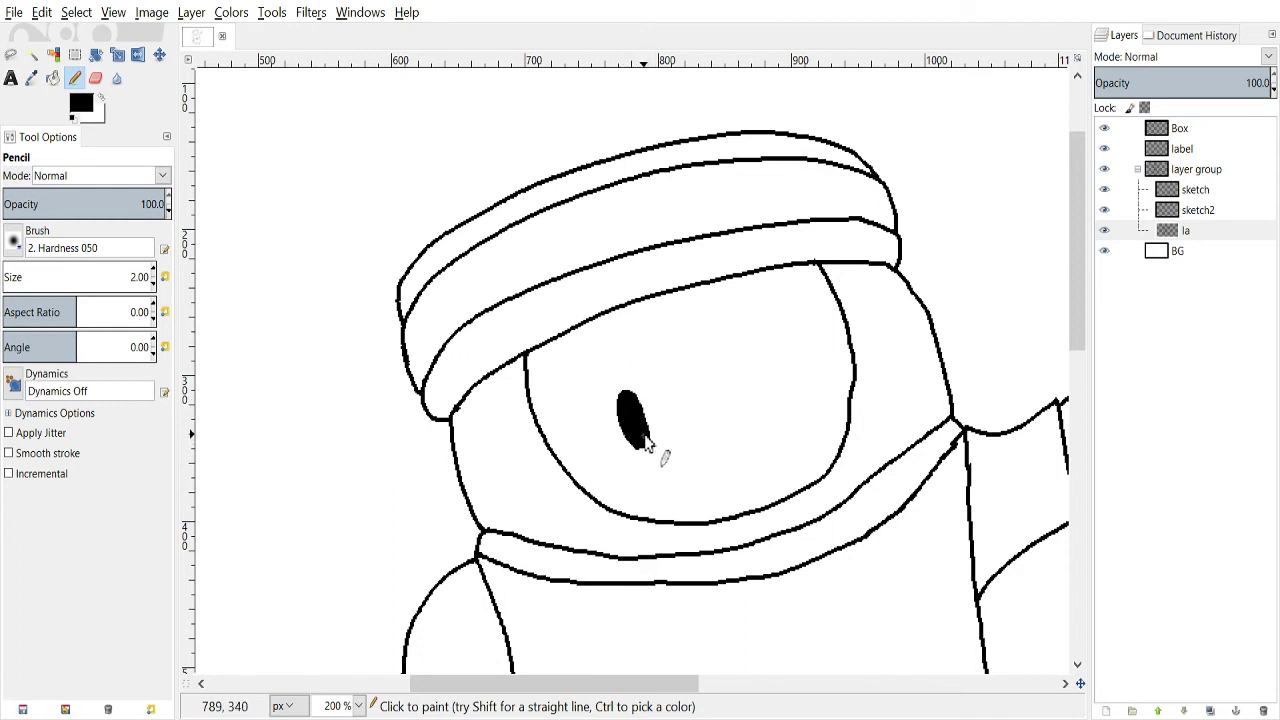
left_click_drag(760, 388, 770, 415)
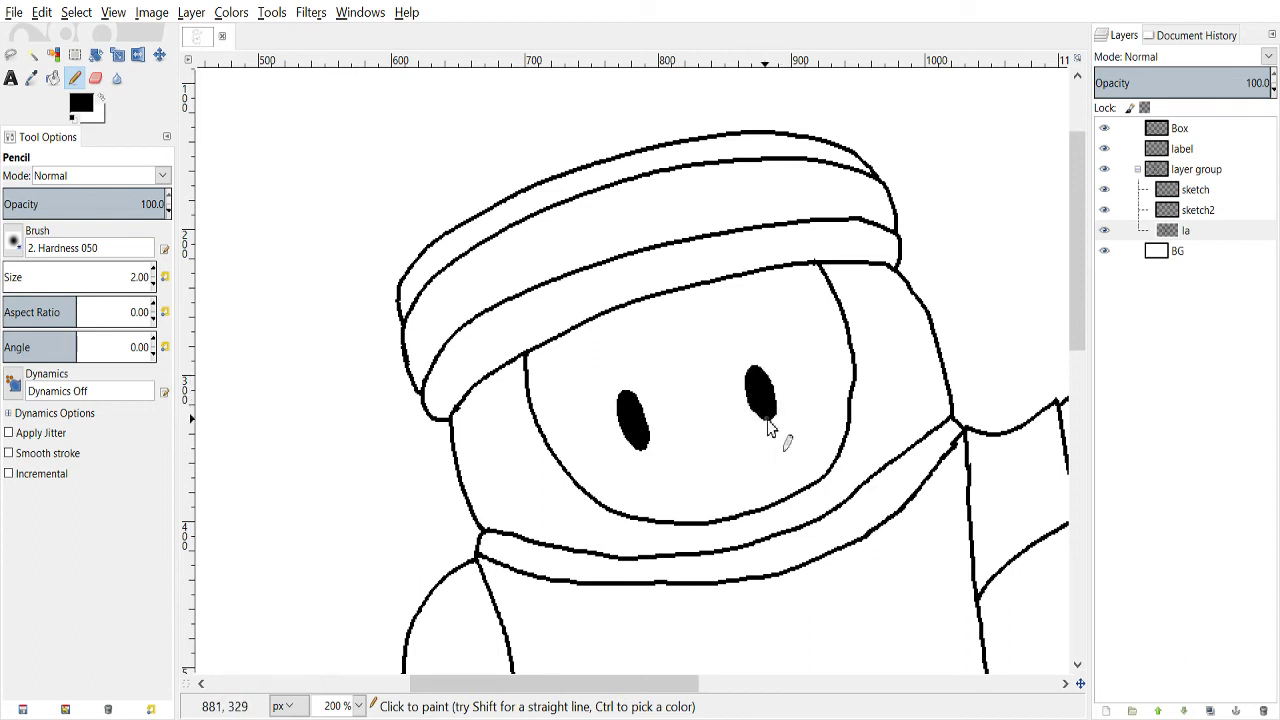
scroll(780, 368, "down", 4)
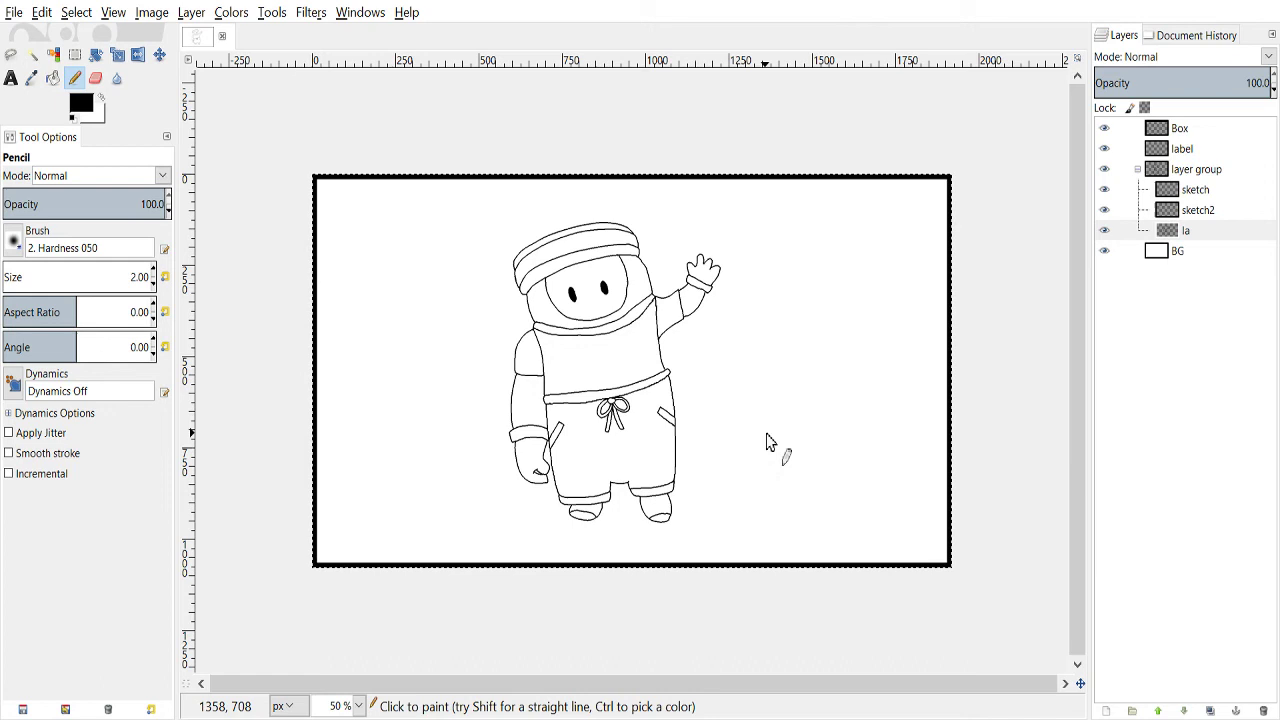
- Zoom in slightly to 66.7% on the whole drawing
key("plus")
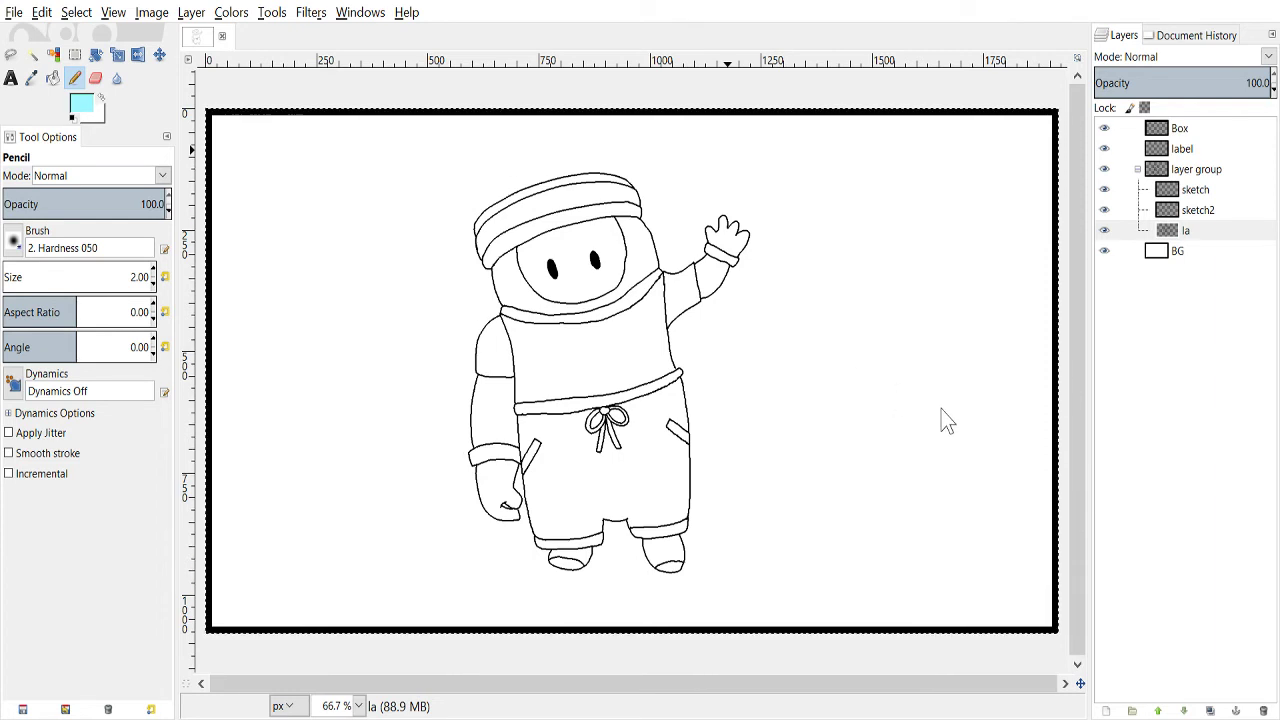
- Bucket-fill the shorts, shirt and both wrist cuffs light cyan, then reset the colour to black
left_click(53, 78)
left_click(646, 418)
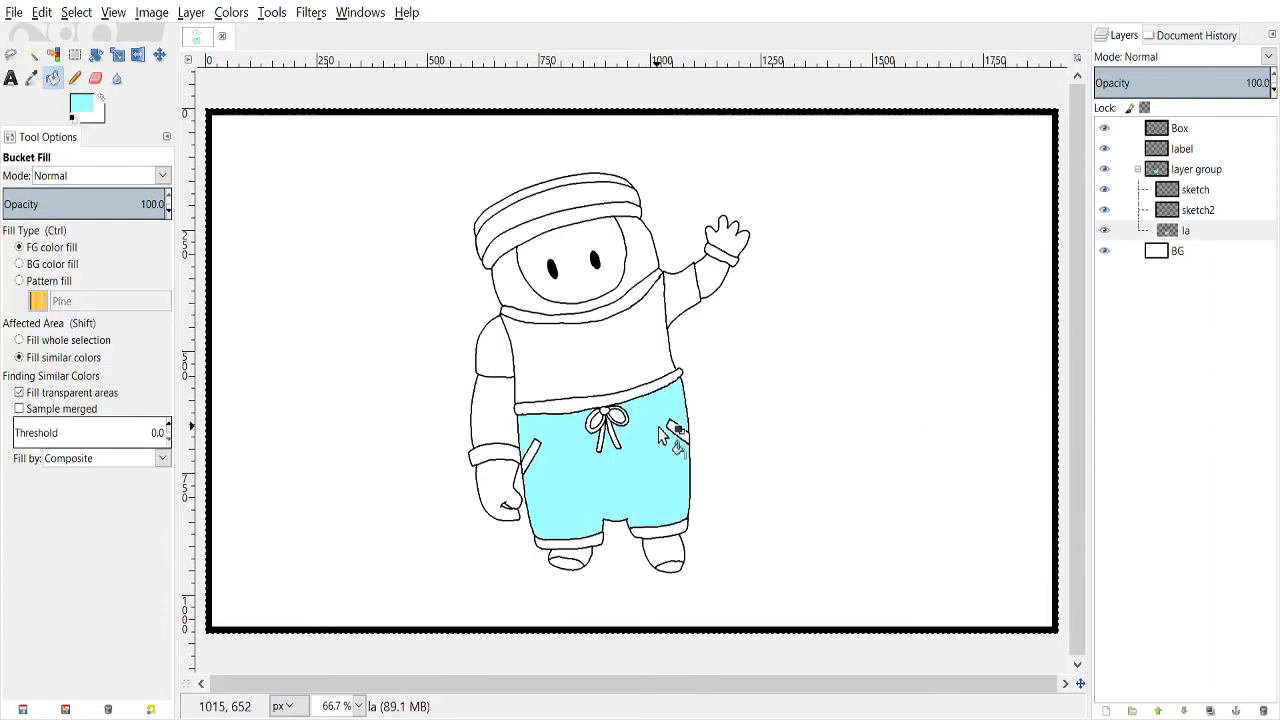
left_click(631, 363)
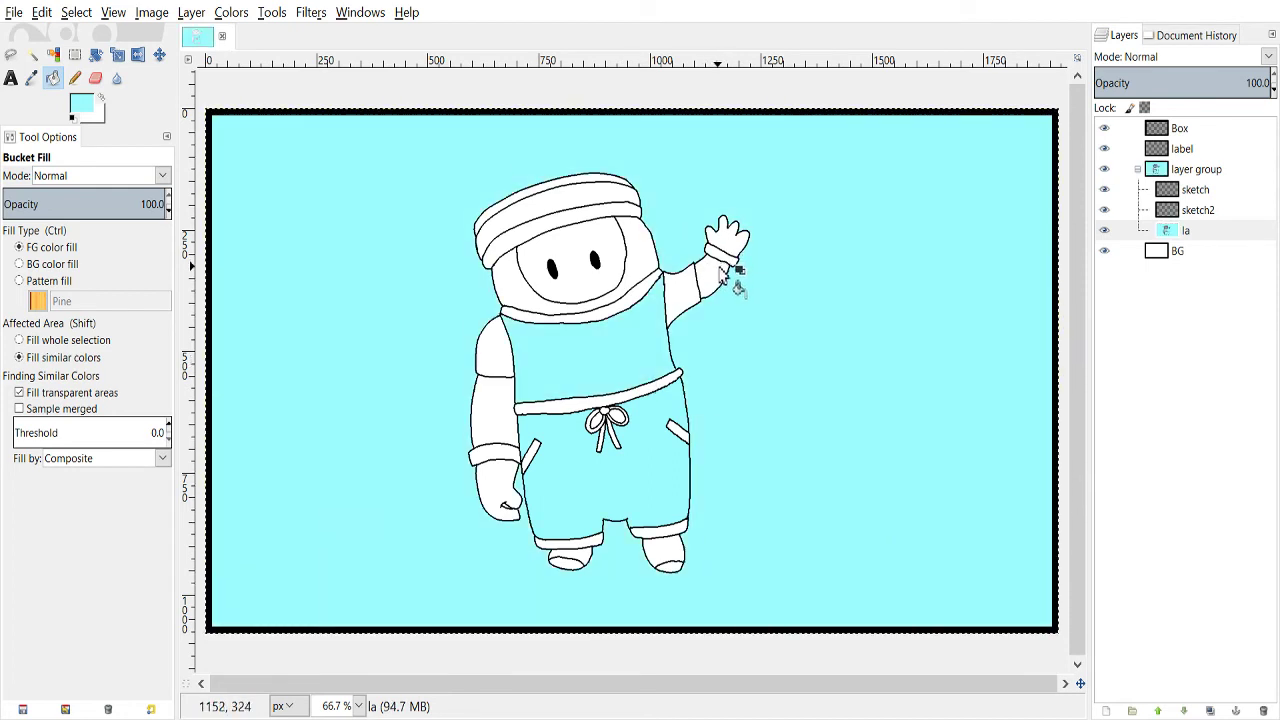
left_click(510, 460)
left_click(723, 258)
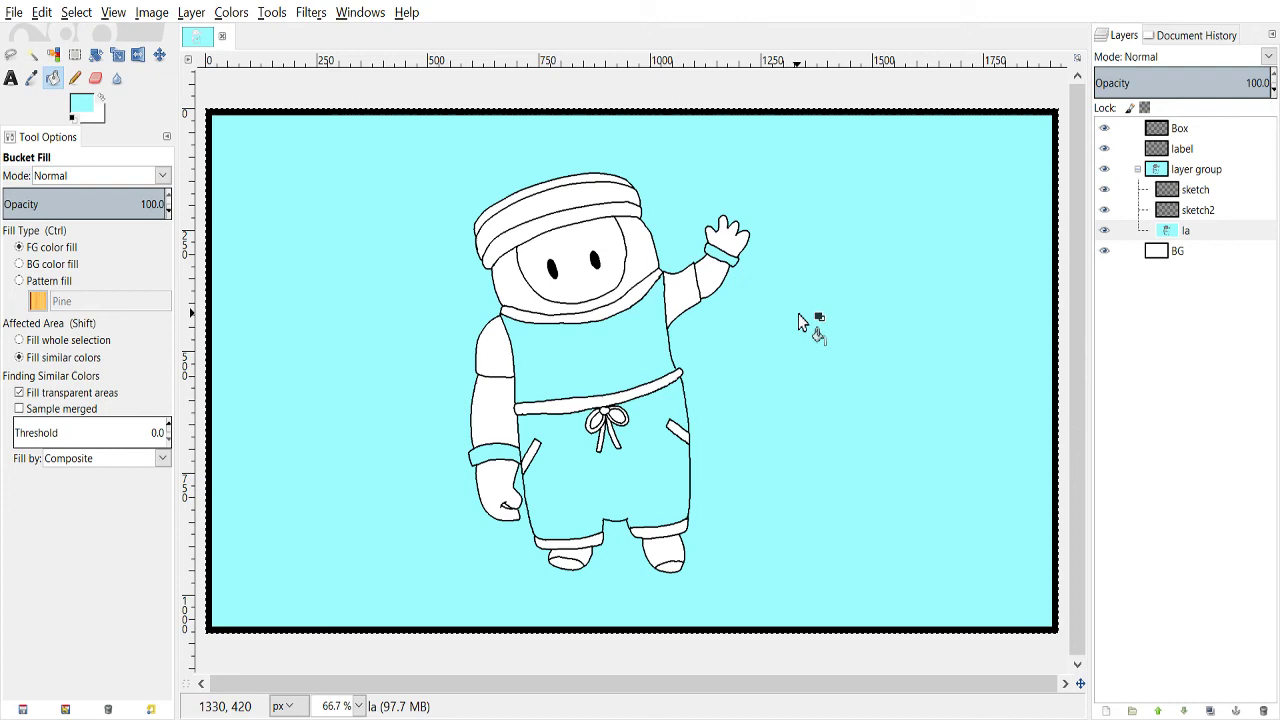
left_click(73, 117)
- Clear the cyan background with Fuzzy Select and Delete, deselect, and return to the Pencil
scroll(765, 268, "up", 4)
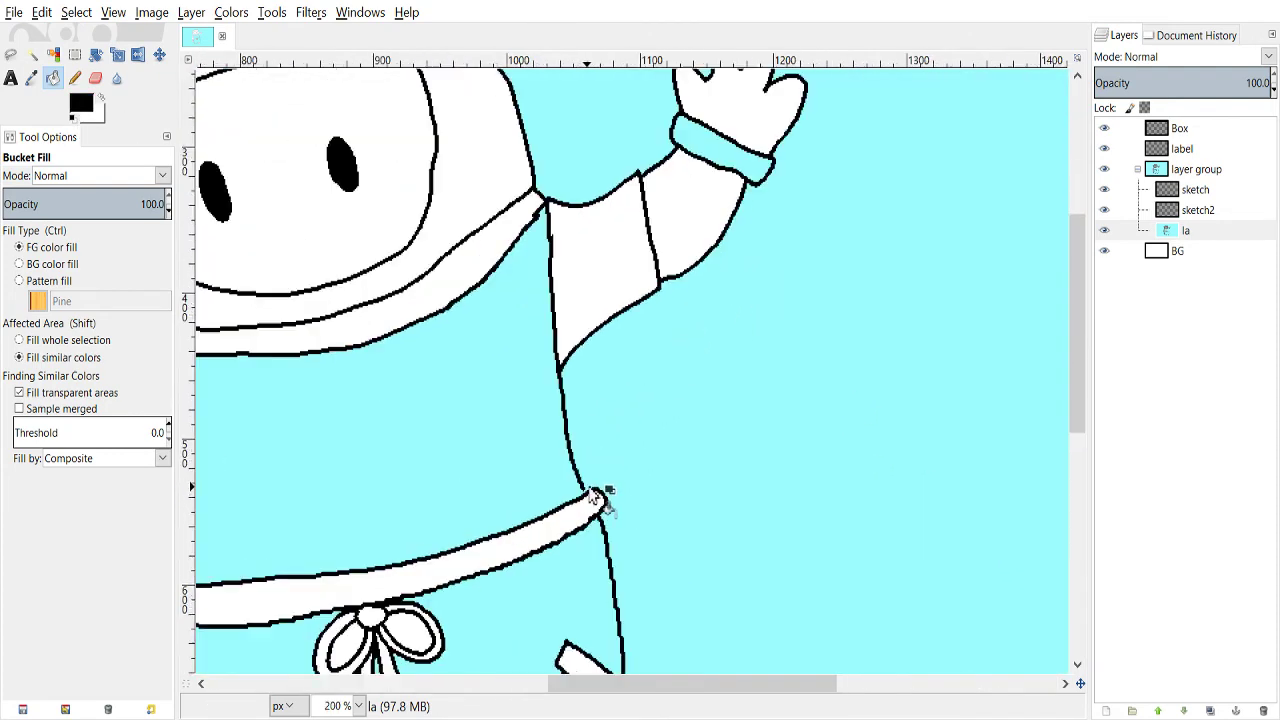
key("n")
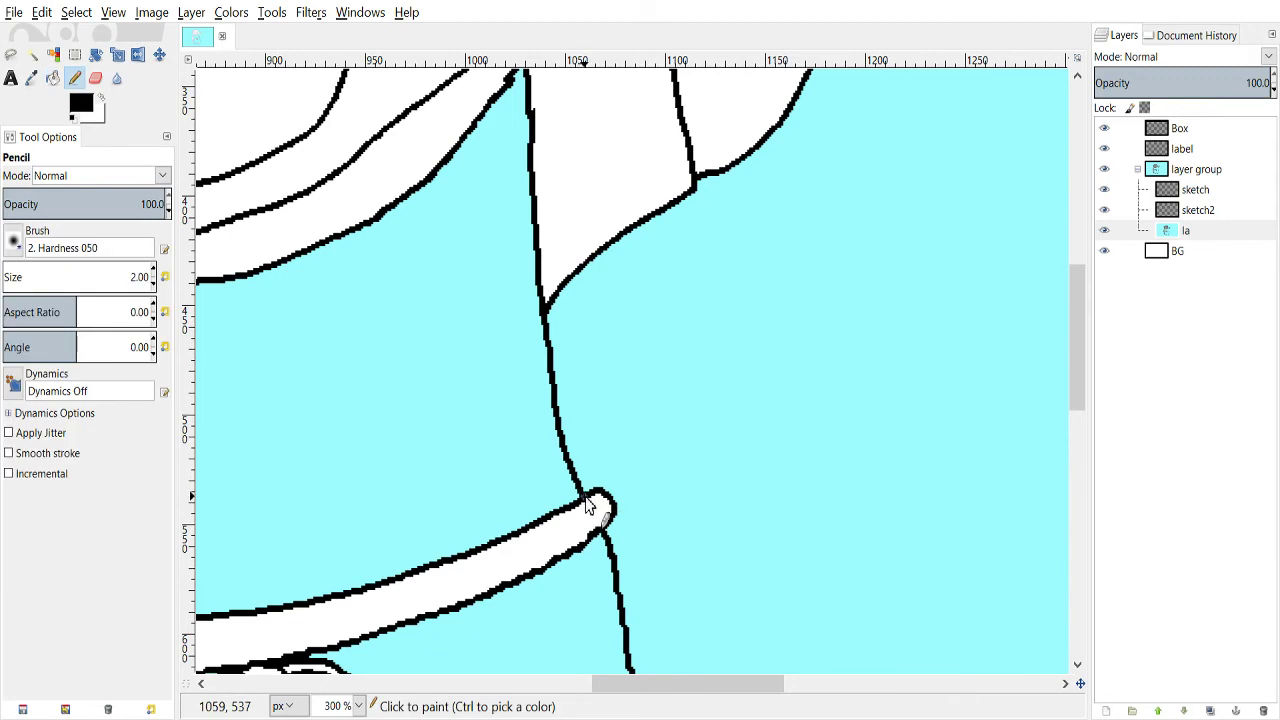
scroll(588, 505, "down", 5)
key("u")
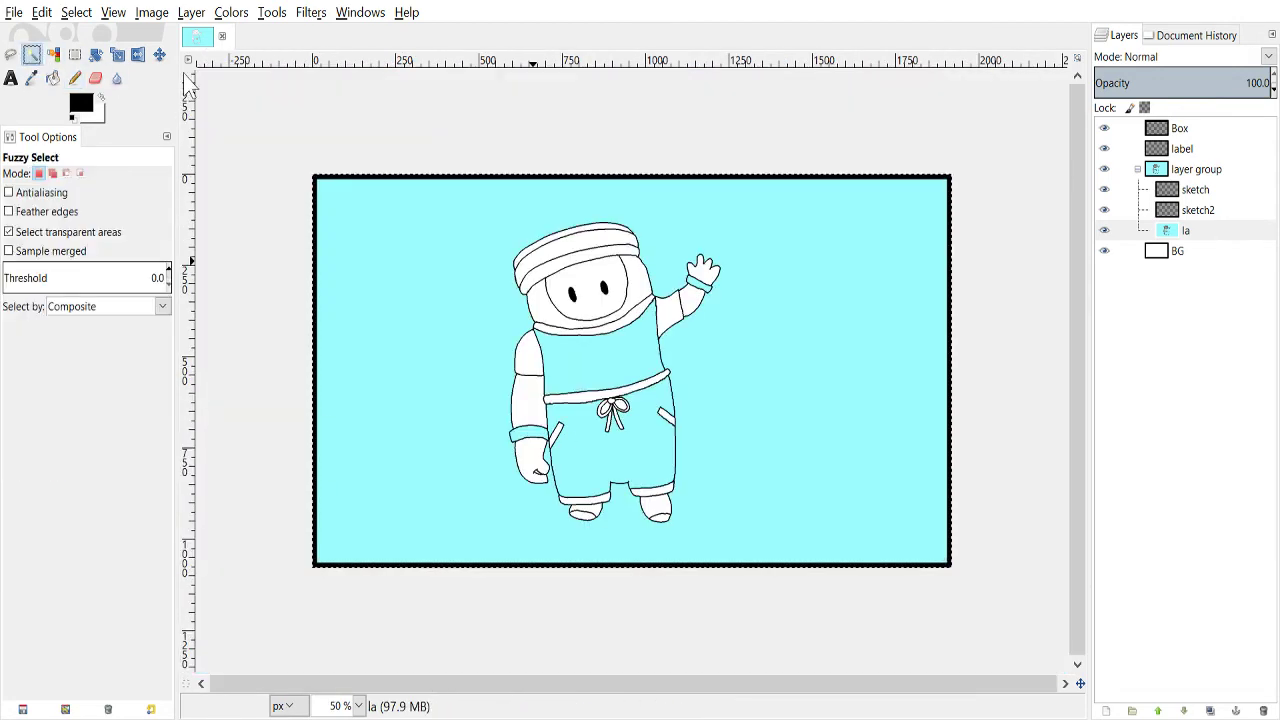
left_click(727, 344)
key("Delete")
scroll(610, 402, "up", 3)
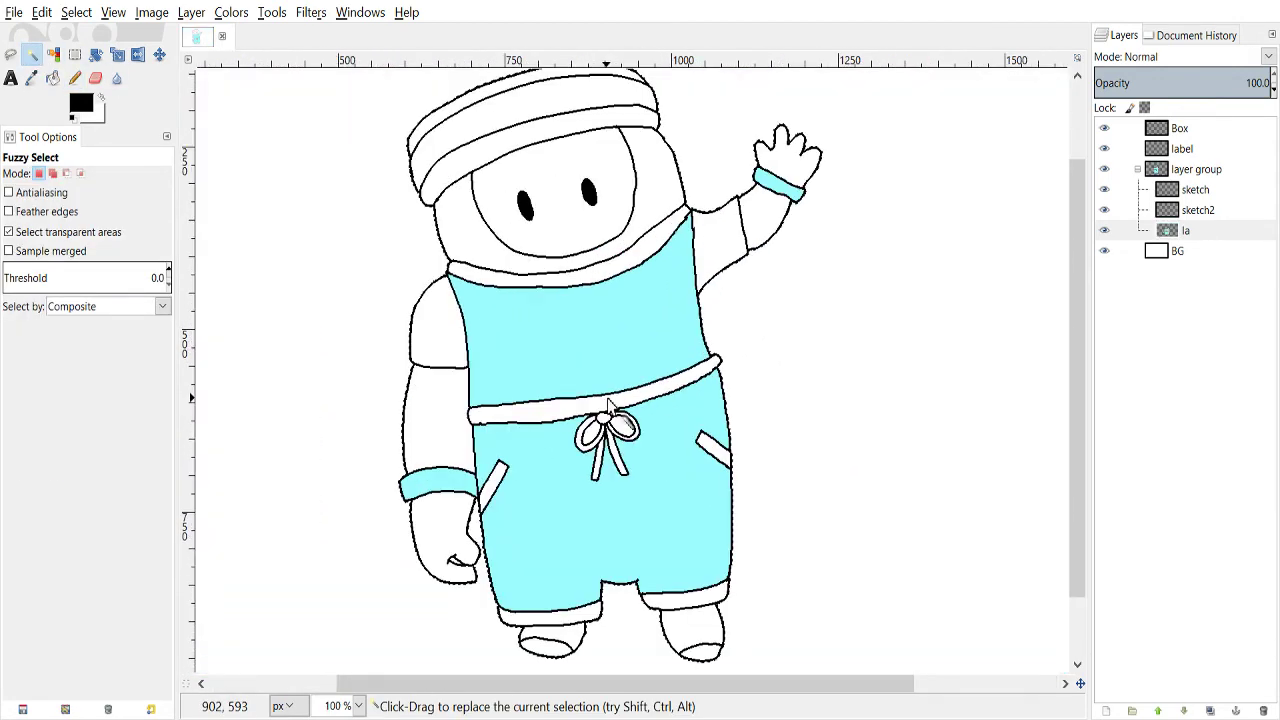
key("ctrl+shift+a")
key("n")
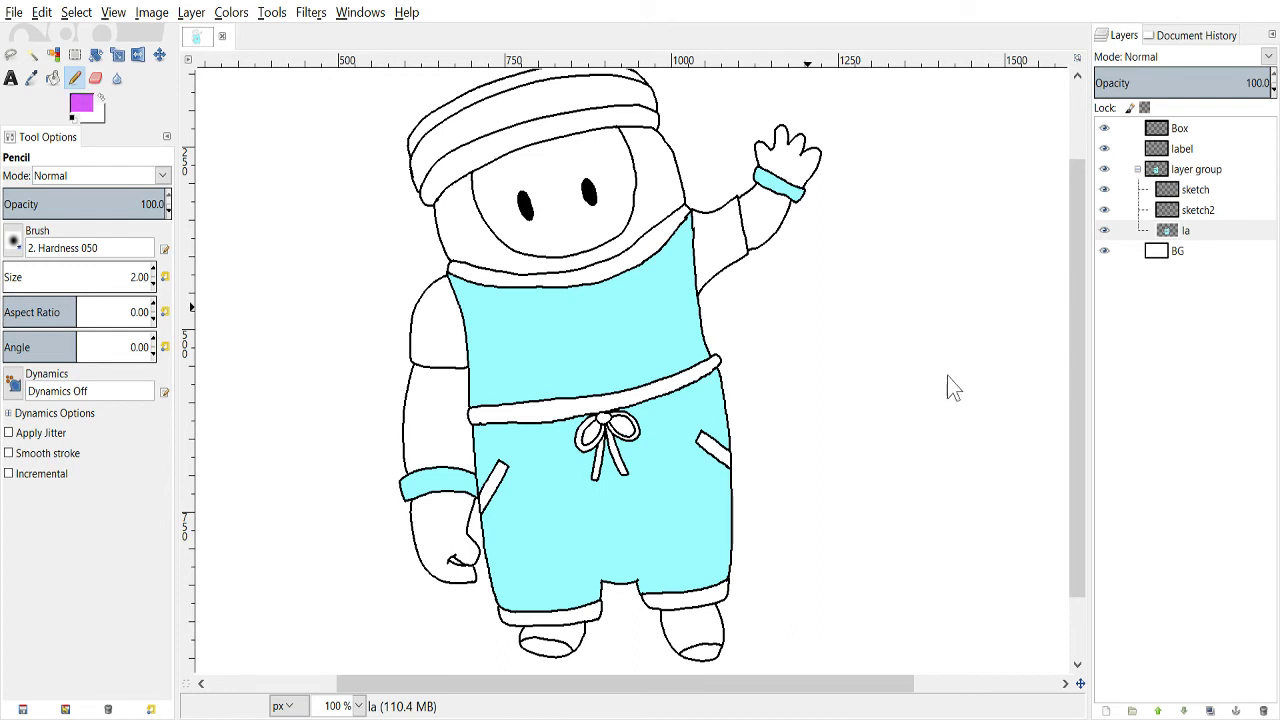
- Bucket-fill both sleeves, the collar band and the headband purple
left_click(53, 78)
left_click(437, 335)
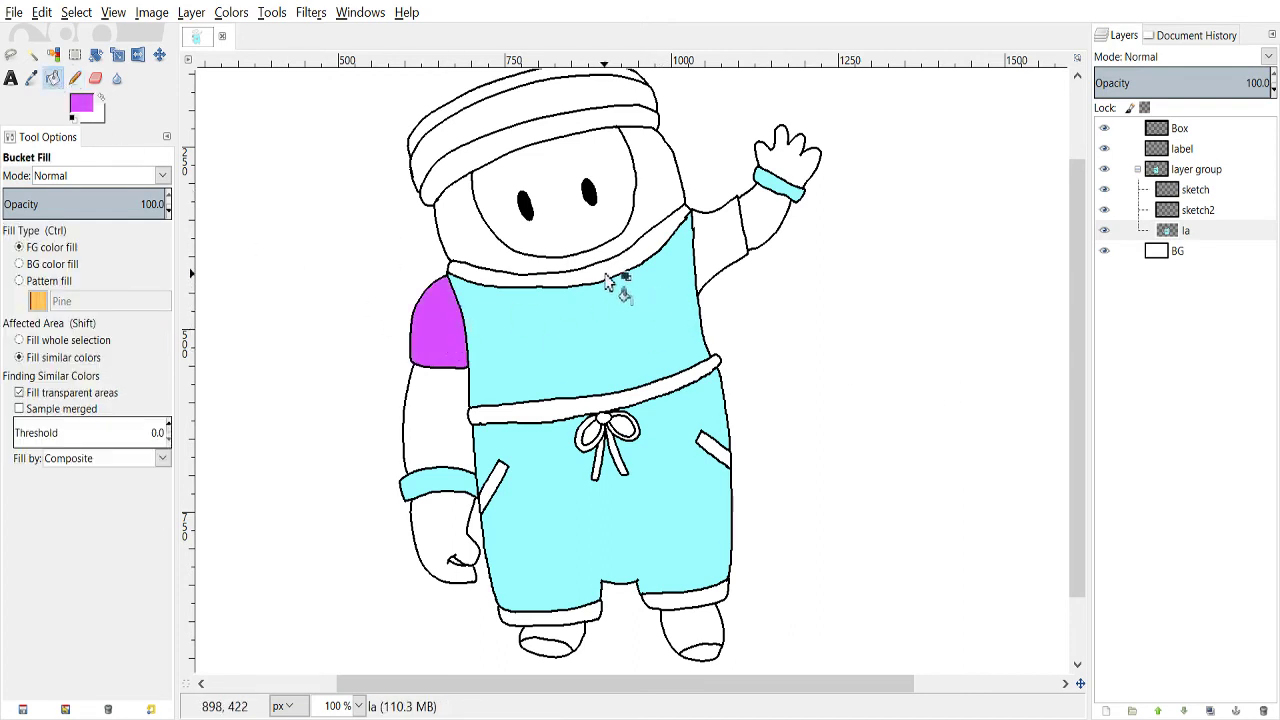
left_click(607, 280)
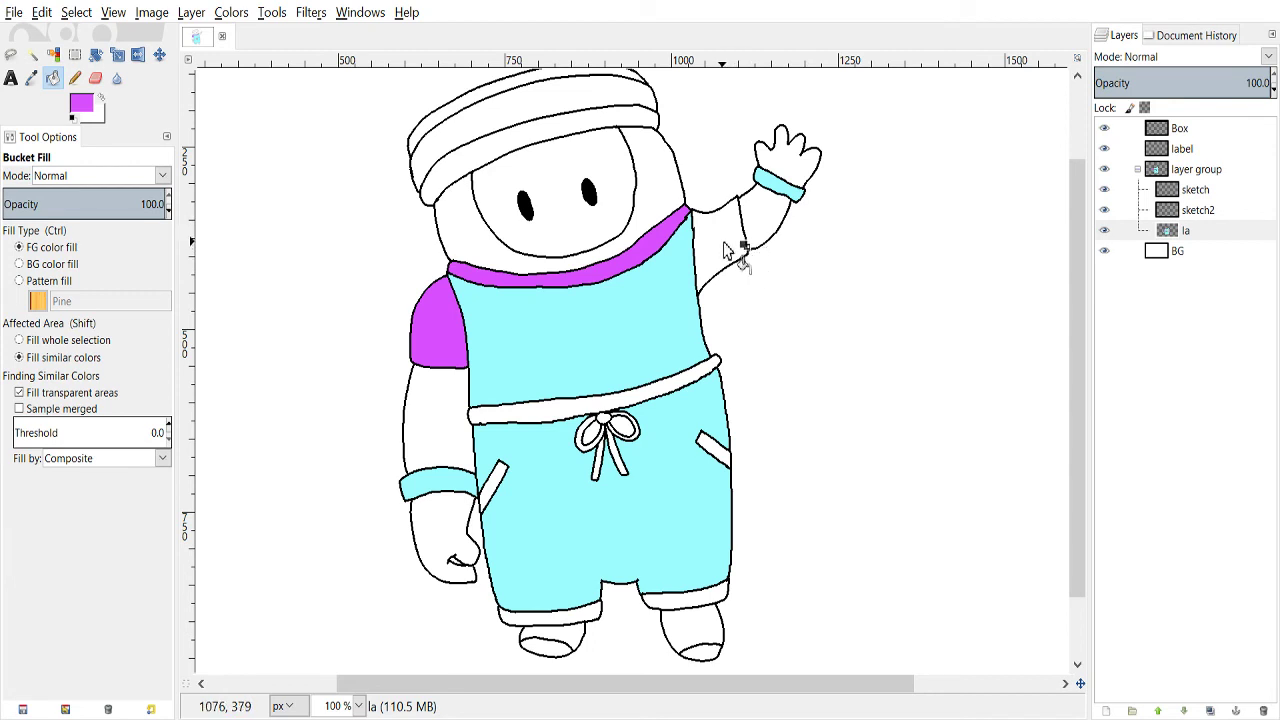
left_click(725, 248)
left_click(605, 112)
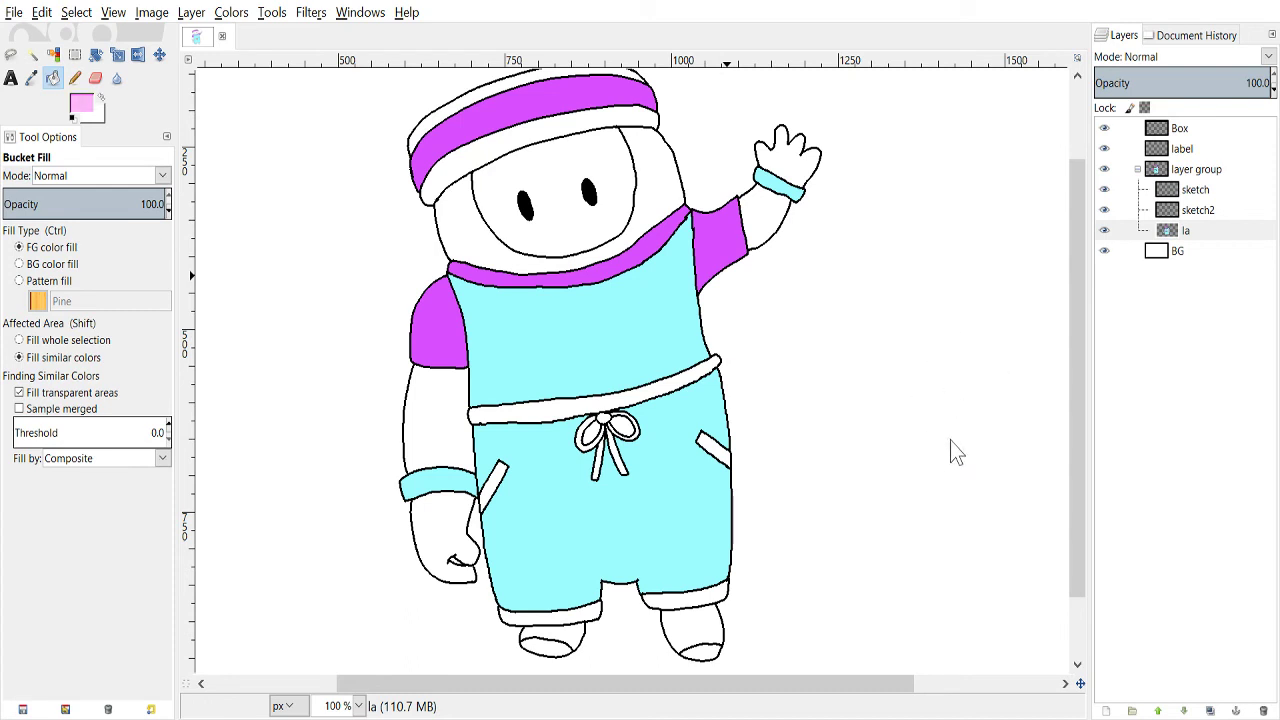
- Fill the head around the visor, the left arm and hand, and the raised arm pink
left_click(671, 200)
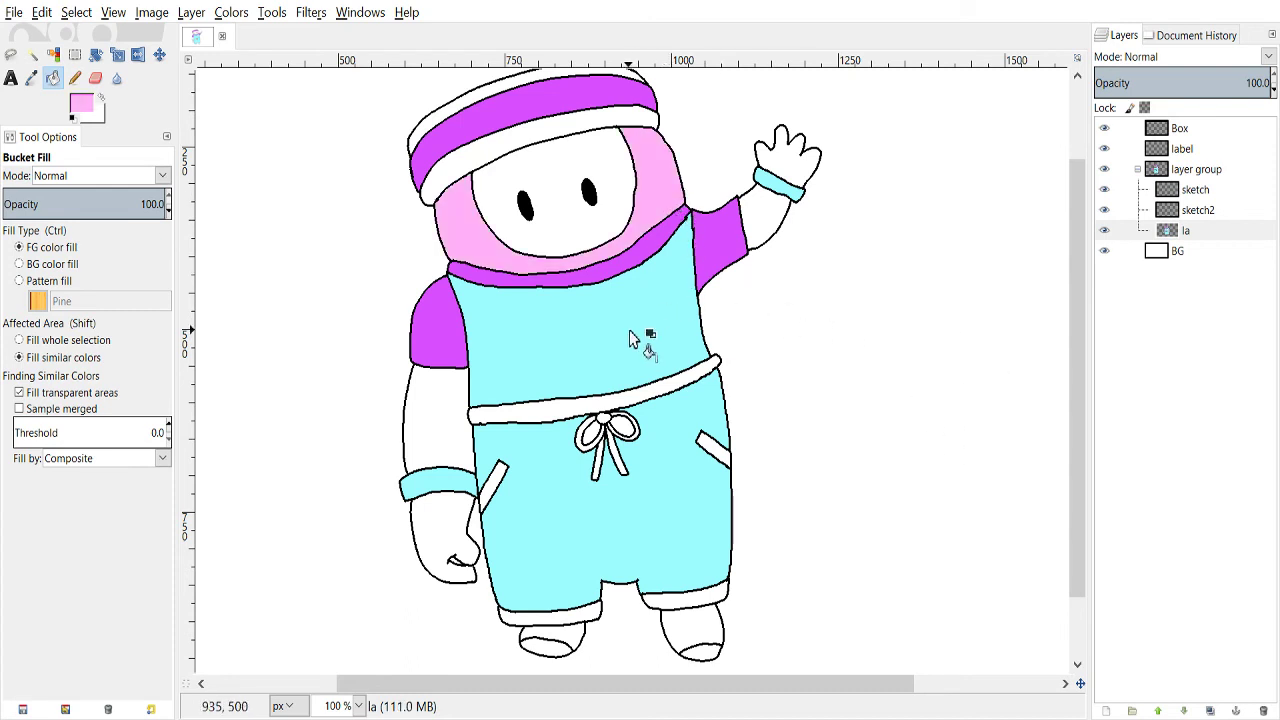
left_click(445, 447)
left_click(456, 540)
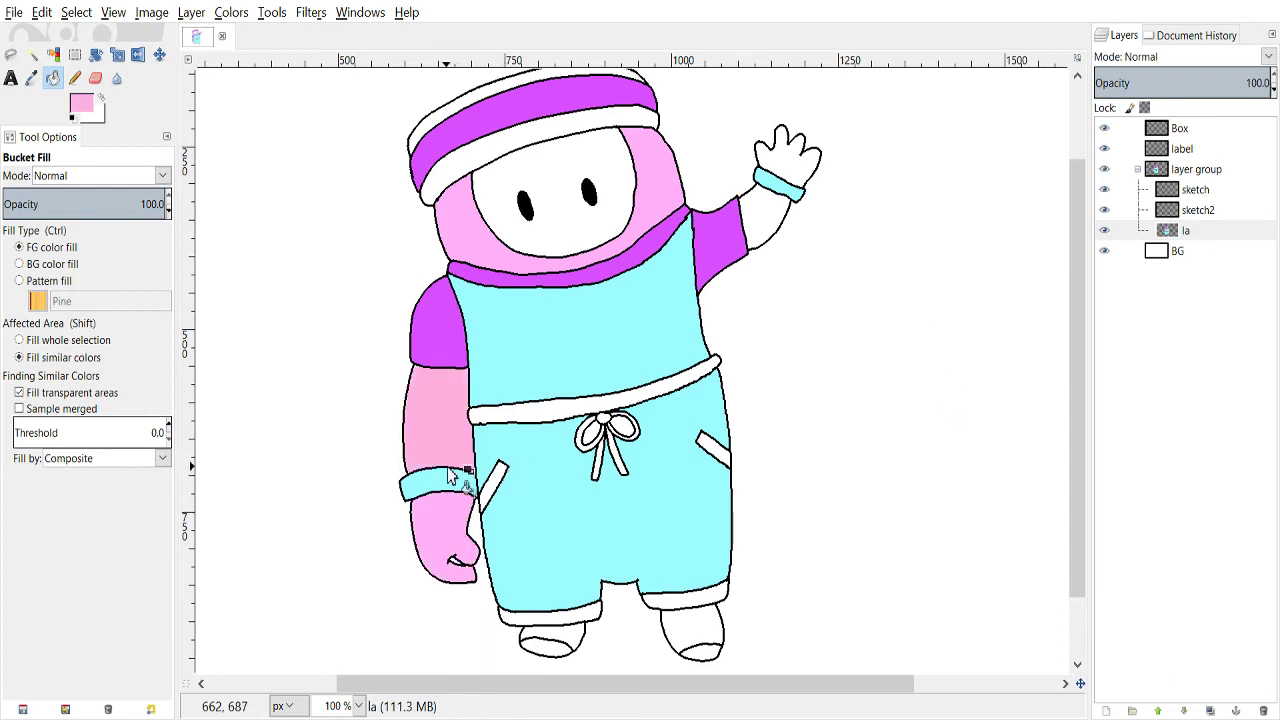
left_click(460, 530)
left_click(772, 212)
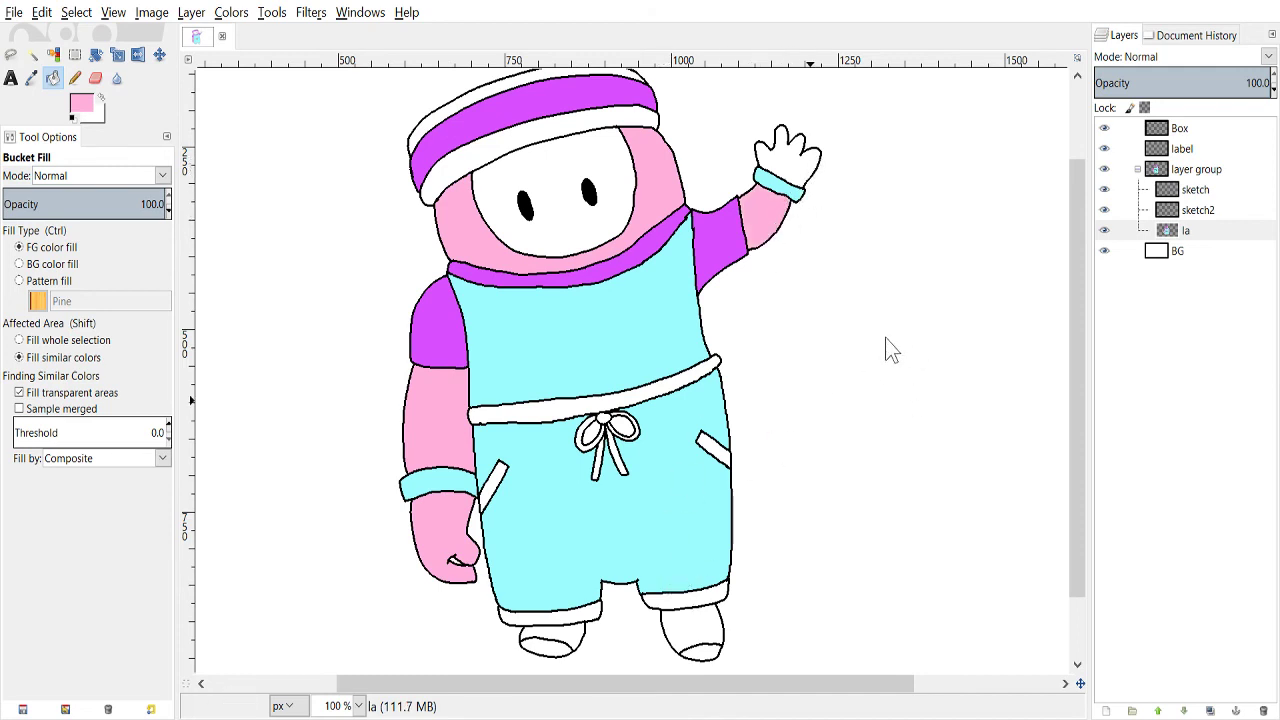
- Fill both shoes dark navy
left_click(690, 645)
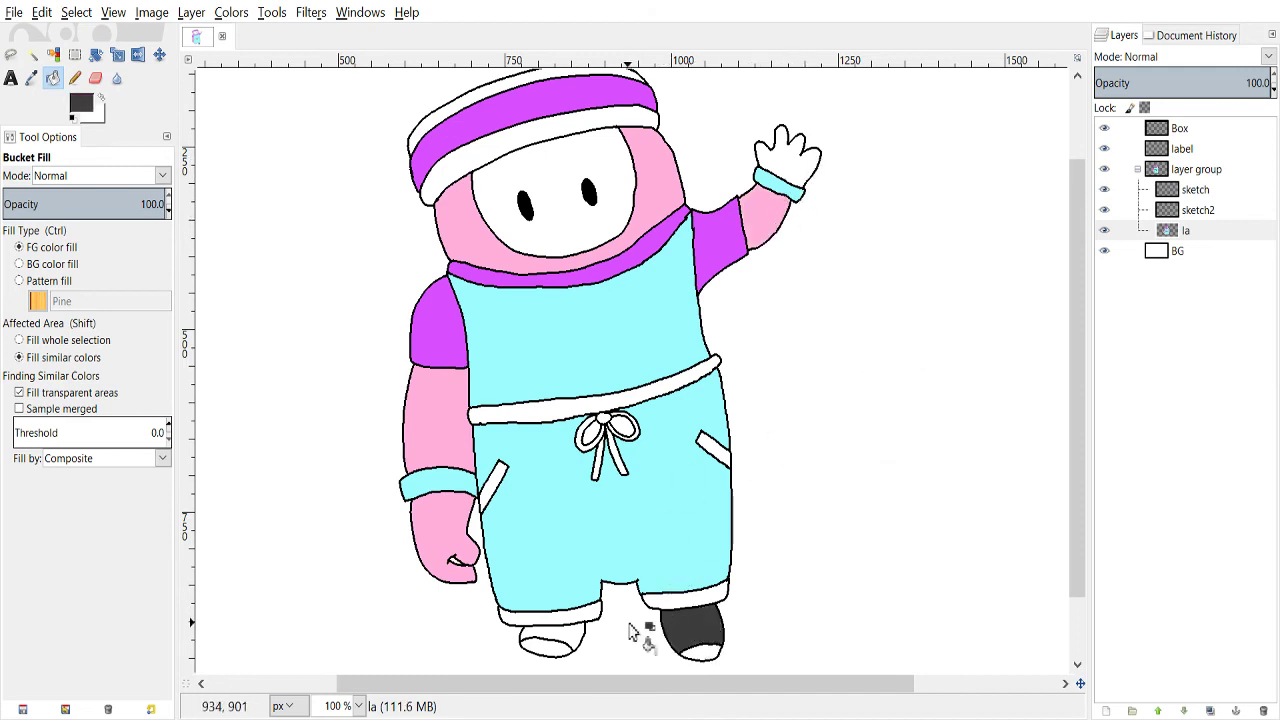
left_click(580, 645)
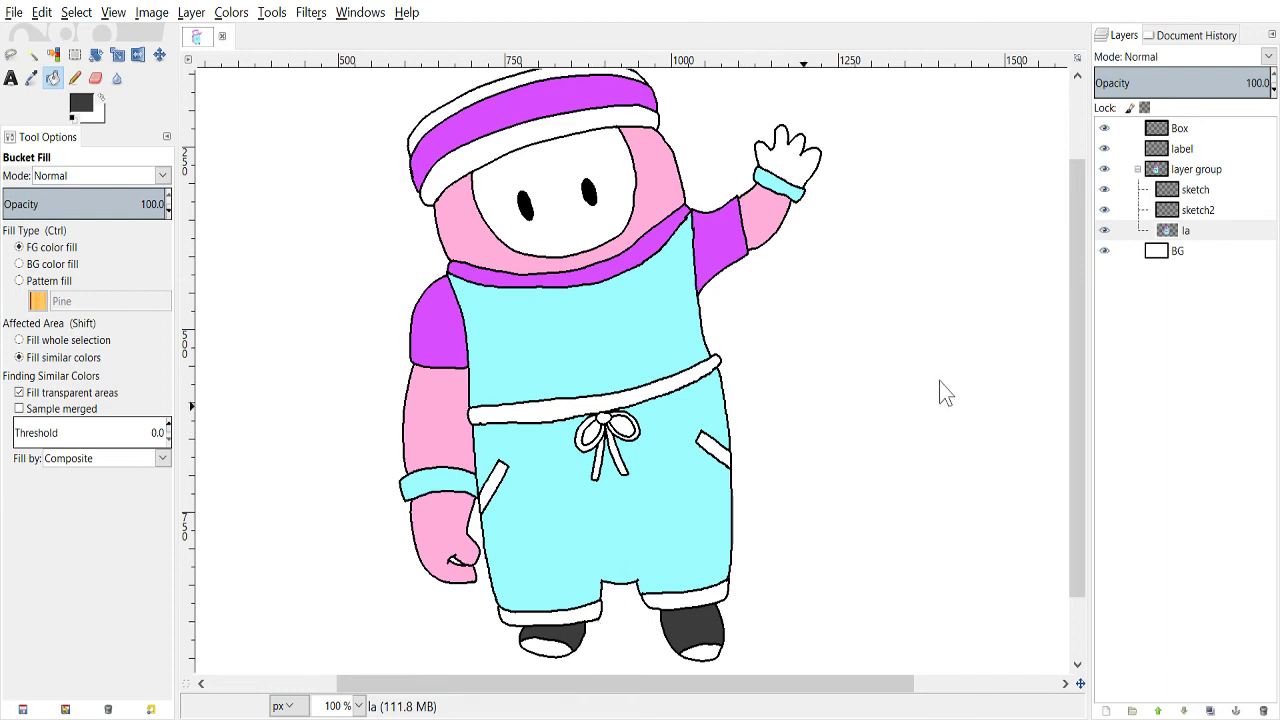
left_click(565, 645)
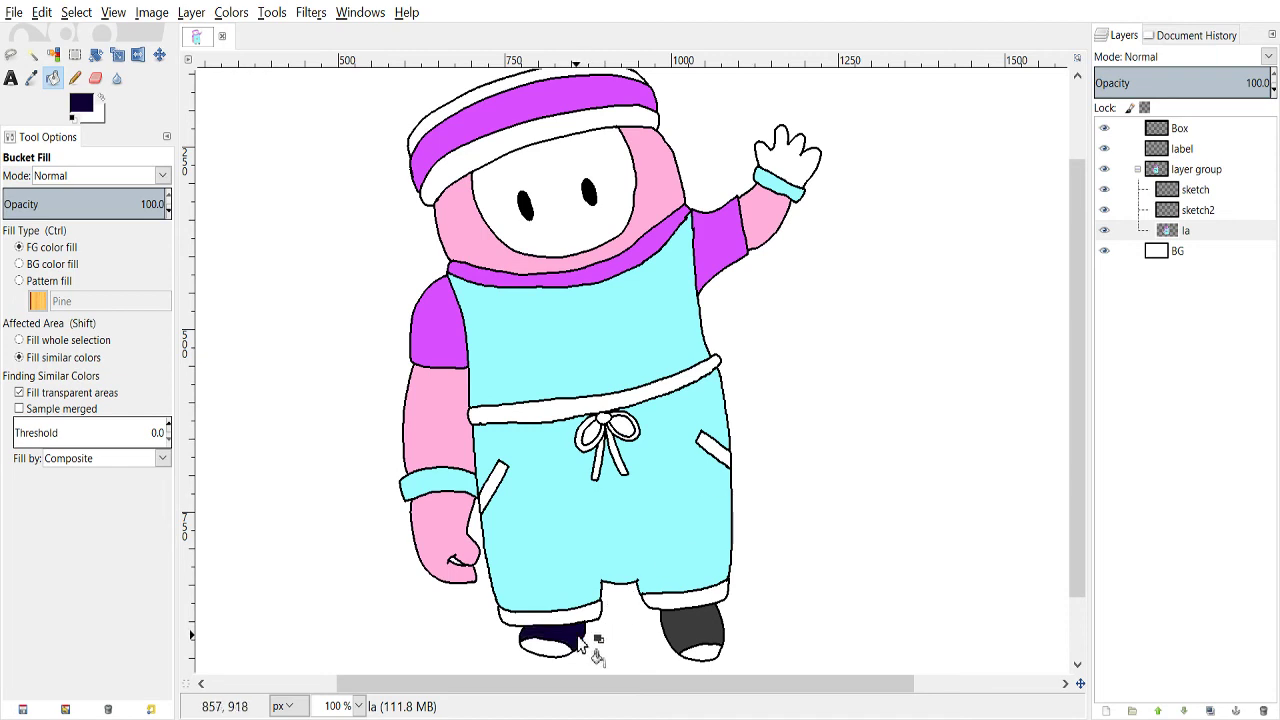
left_click(697, 634)
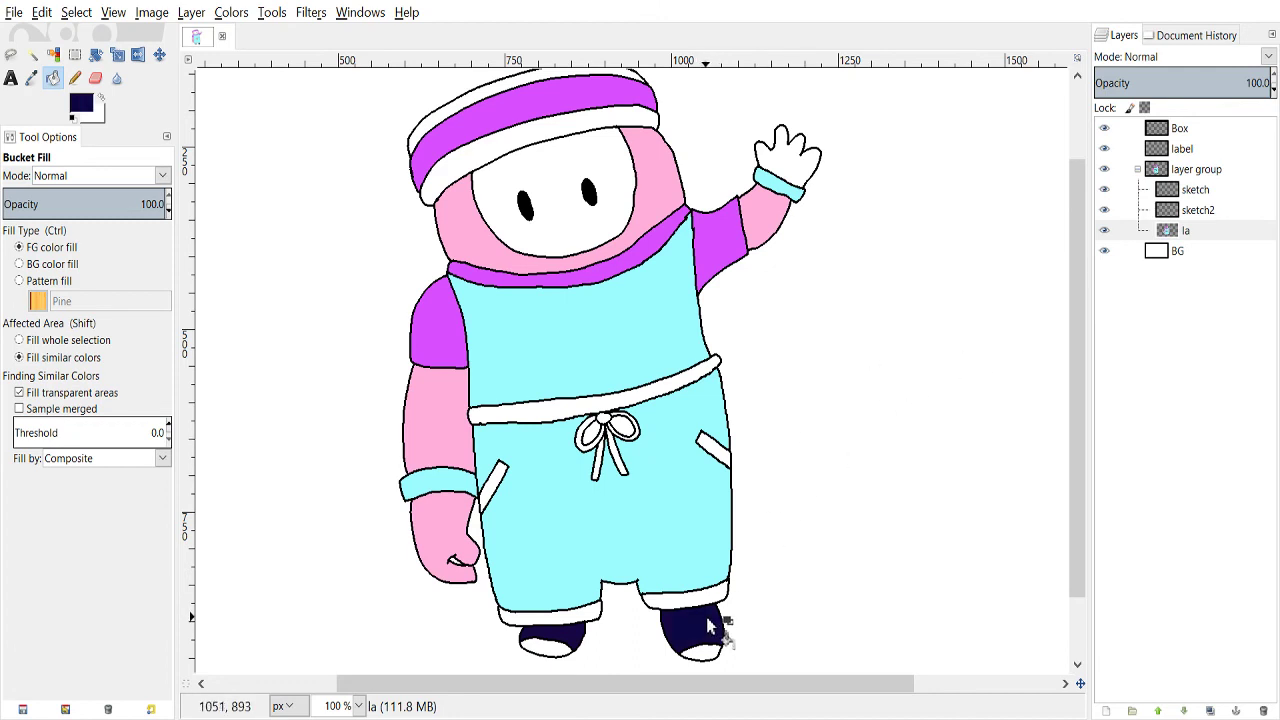
scroll(757, 548, "up", 3)
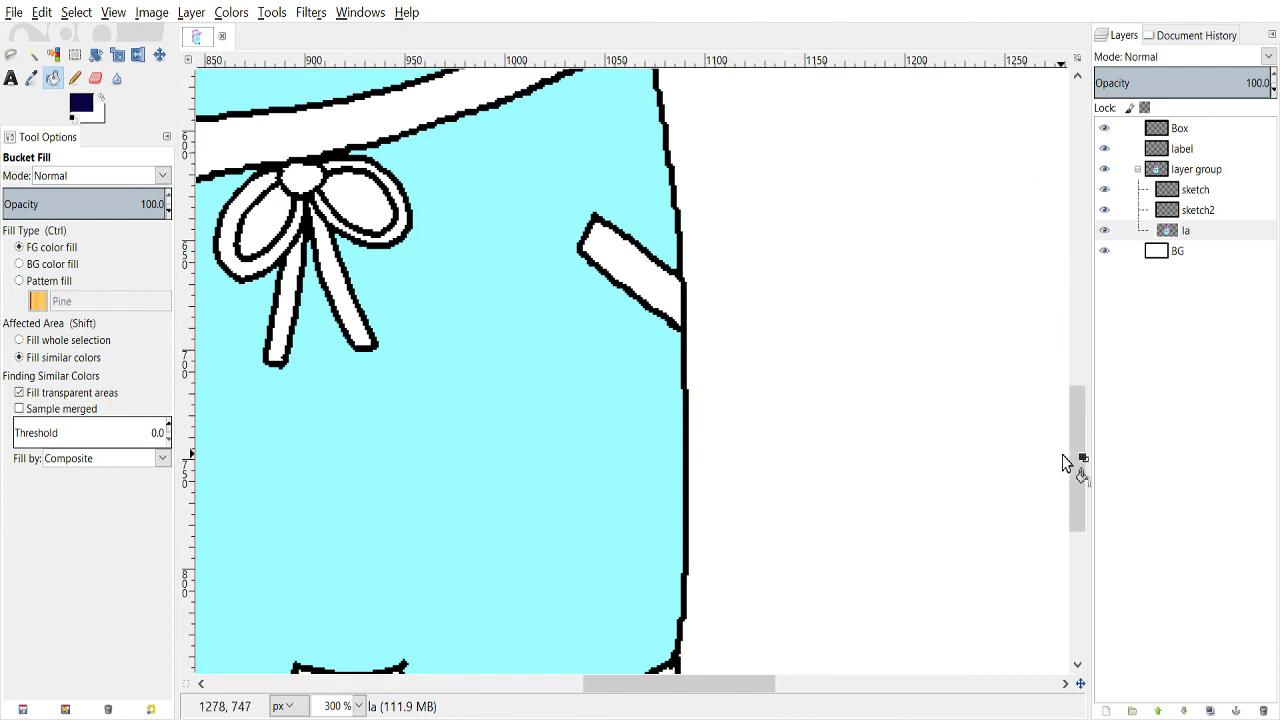
scroll(1062, 462, "down", 4)
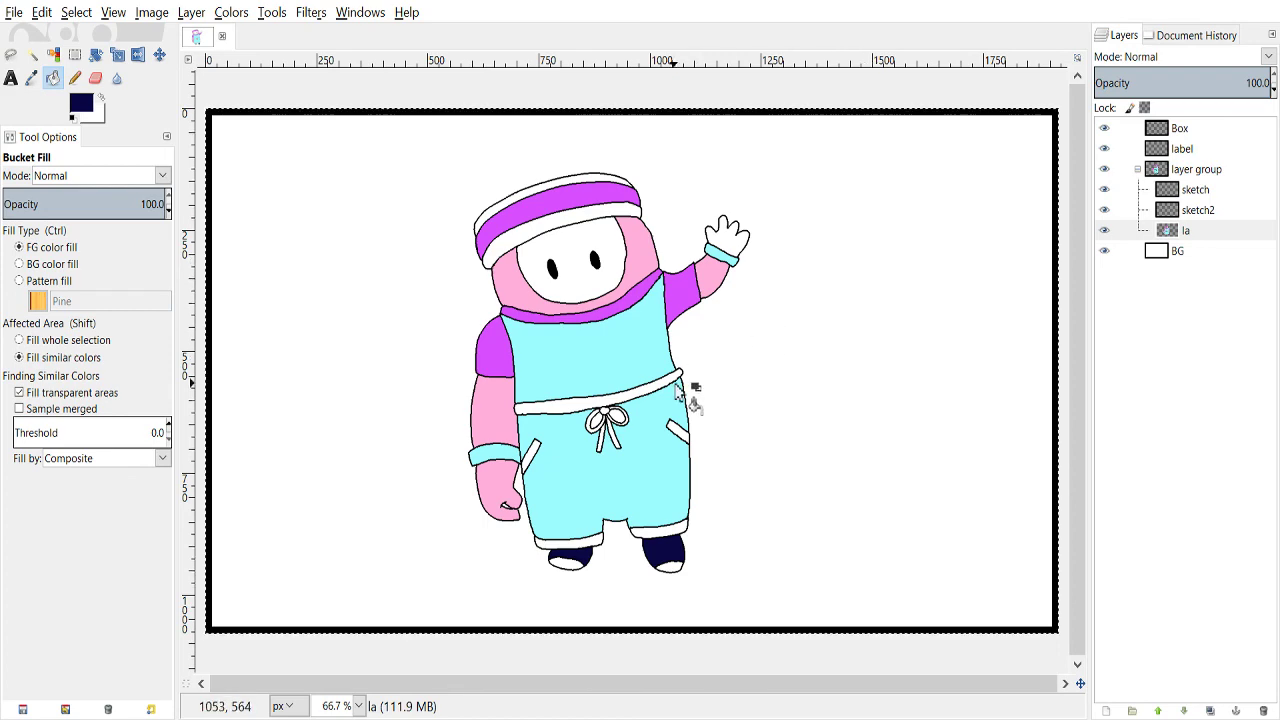
- Sample the overalls' light cyan as the paint colour and switch back to Bucket Fill
key("o")
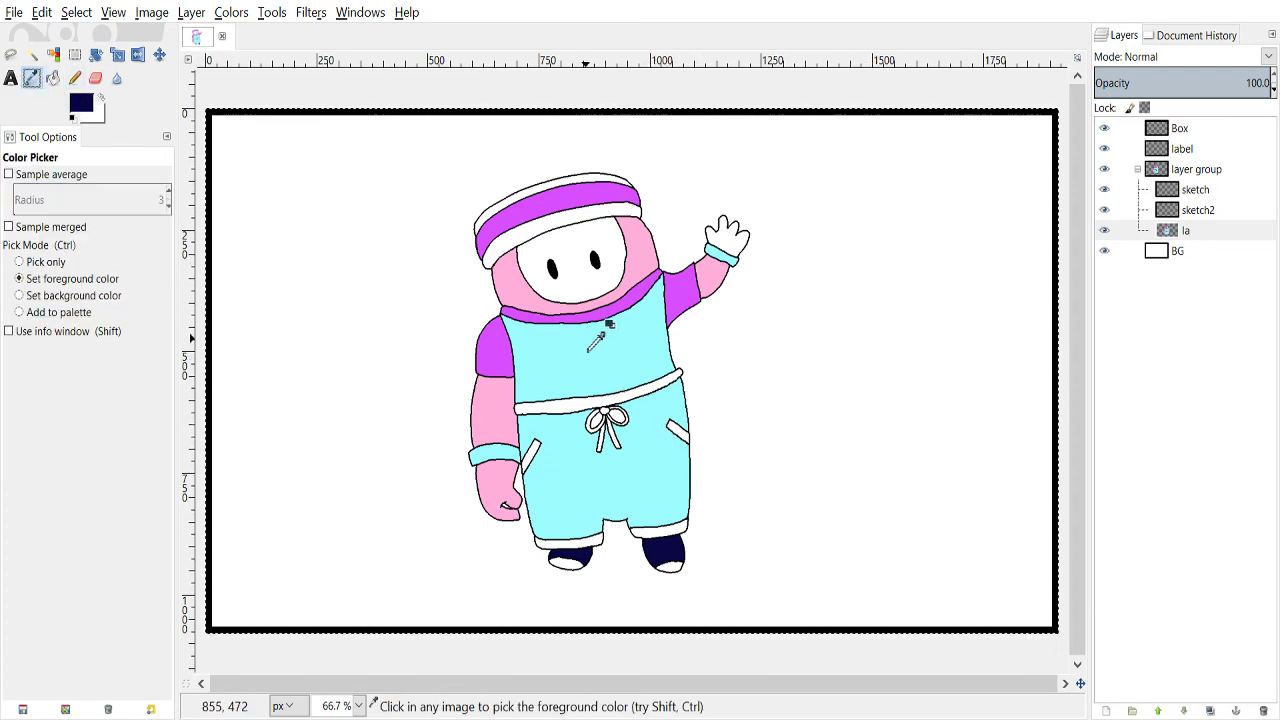
left_click(600, 338)
key("shift+b")
scroll(590, 430, "up", 3)
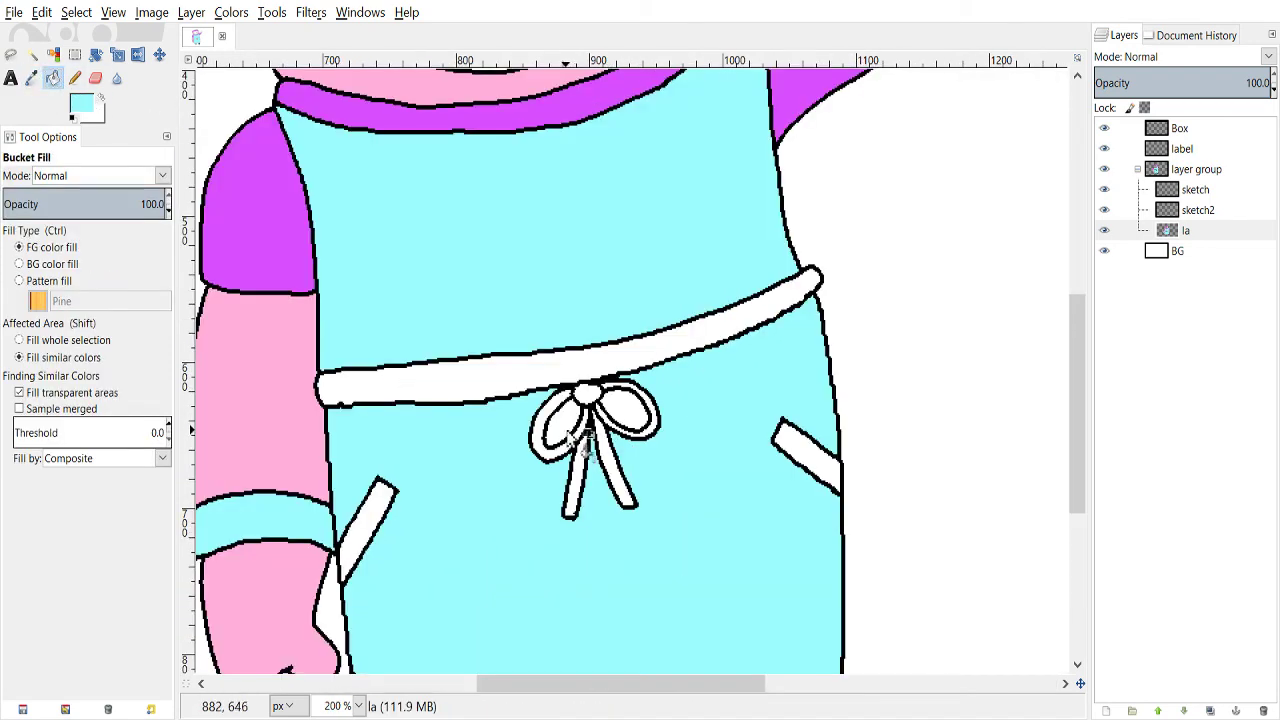
scroll(578, 440, "down", 2)
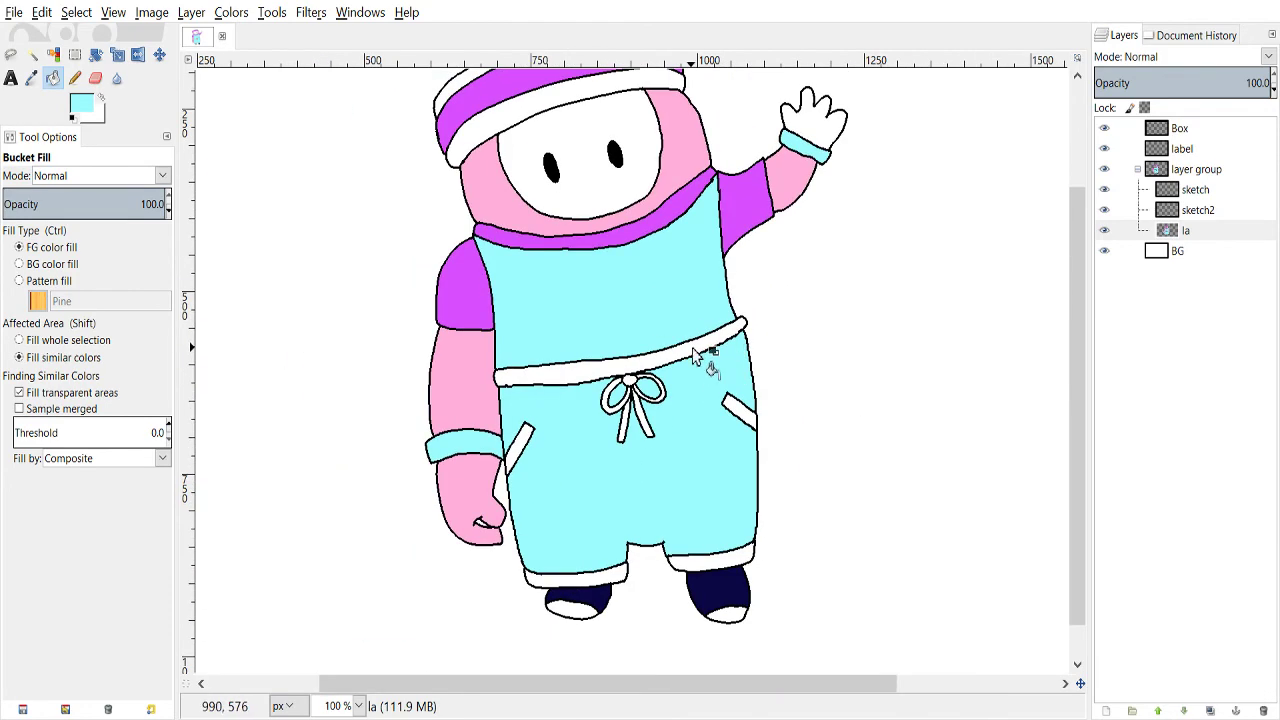
scroll(772, 362, "down", 1)
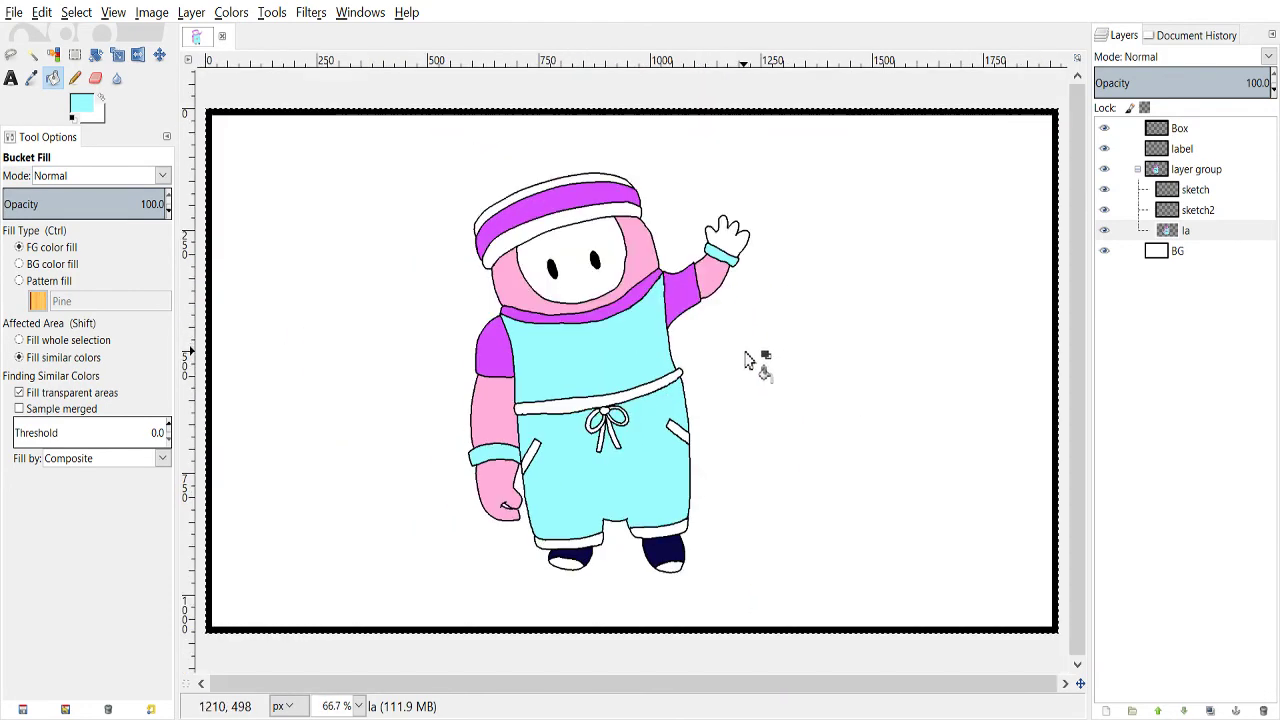
- With black pencil, draw two dividing lines across the left arm's cyan band
key("n")
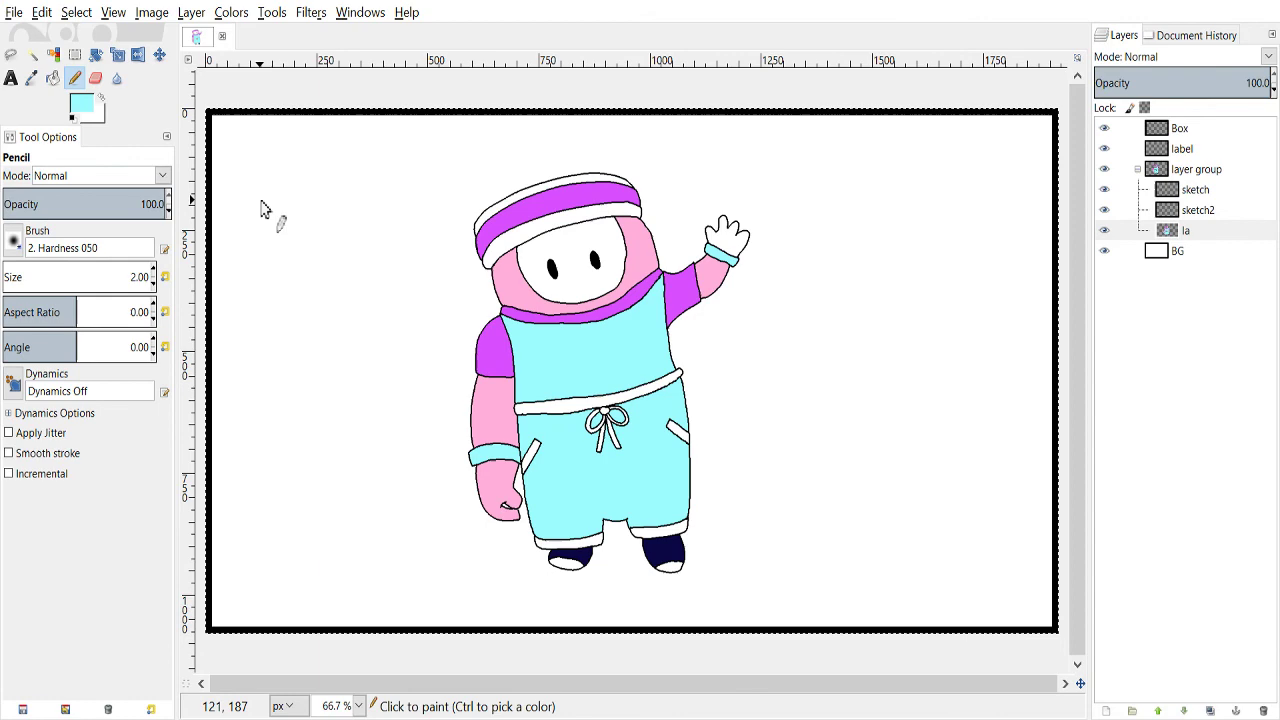
left_click(73, 118)
scroll(478, 445, "up", 2)
scroll(586, 404, "up", 2)
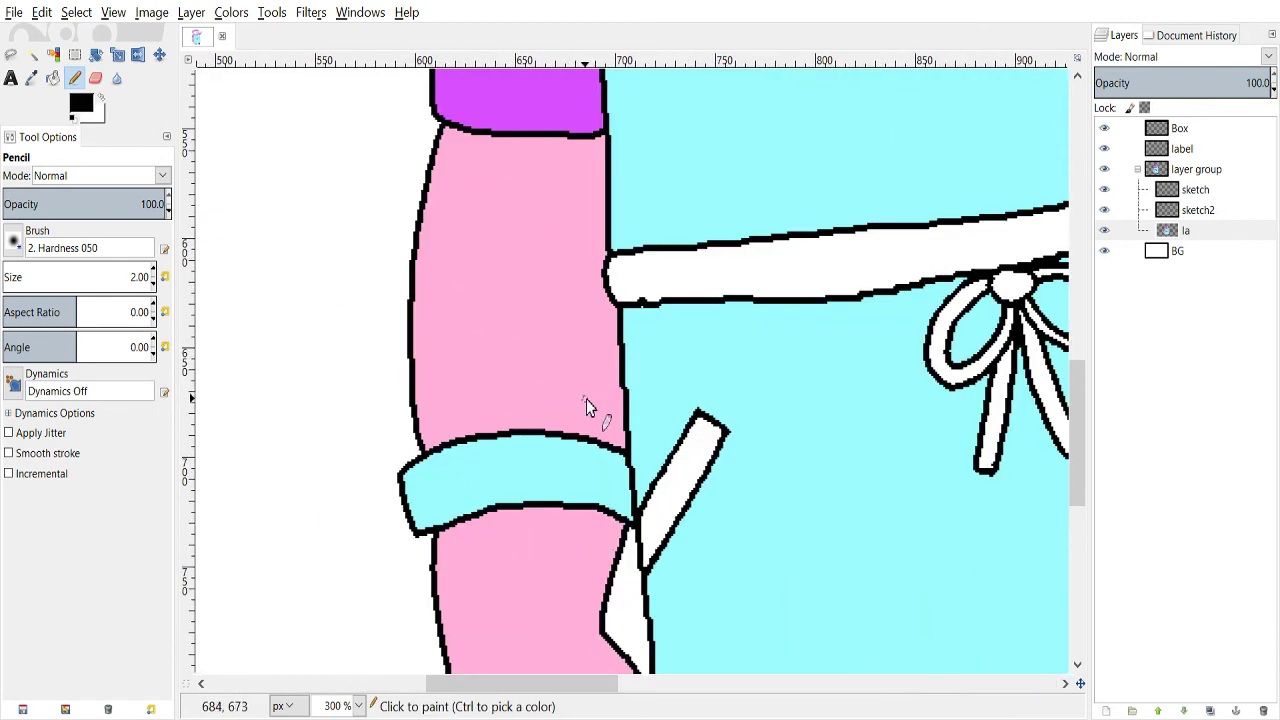
scroll(660, 475, "up", 2)
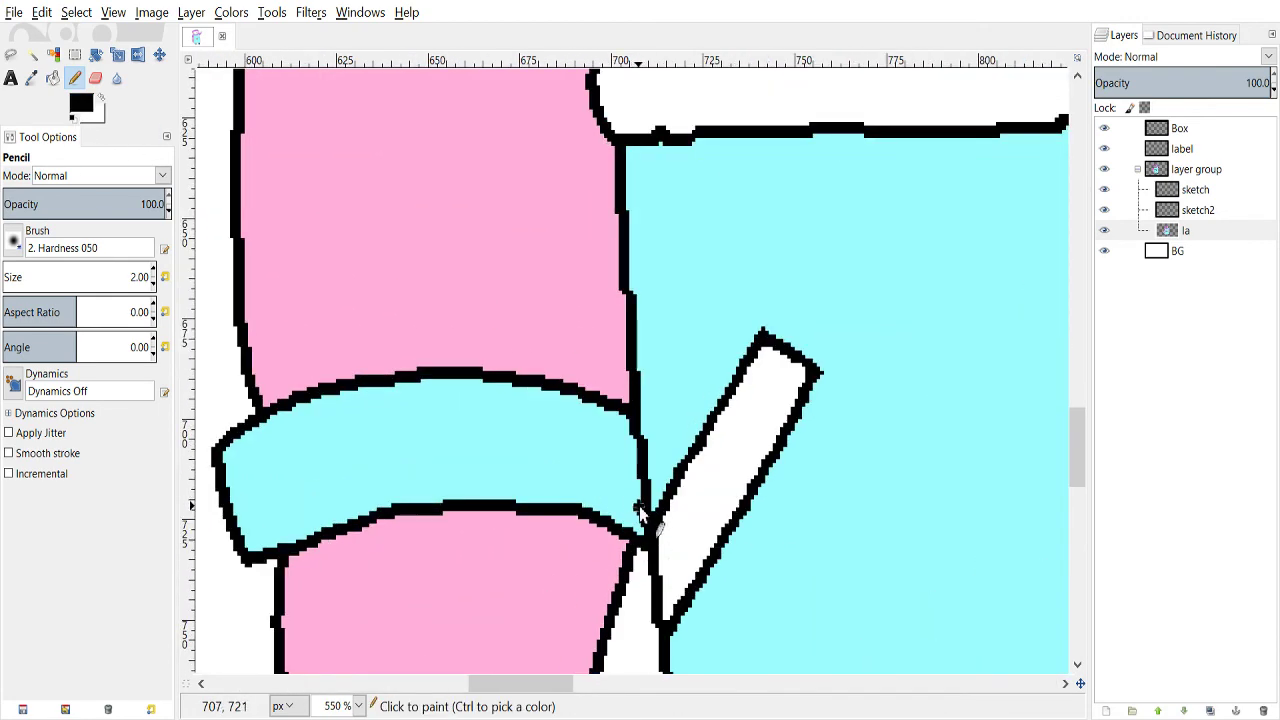
mouse_move(637, 510)
left_mouse_down()
mouse_move(413, 474)
mouse_move(342, 483)
mouse_move(251, 537)
left_mouse_up()
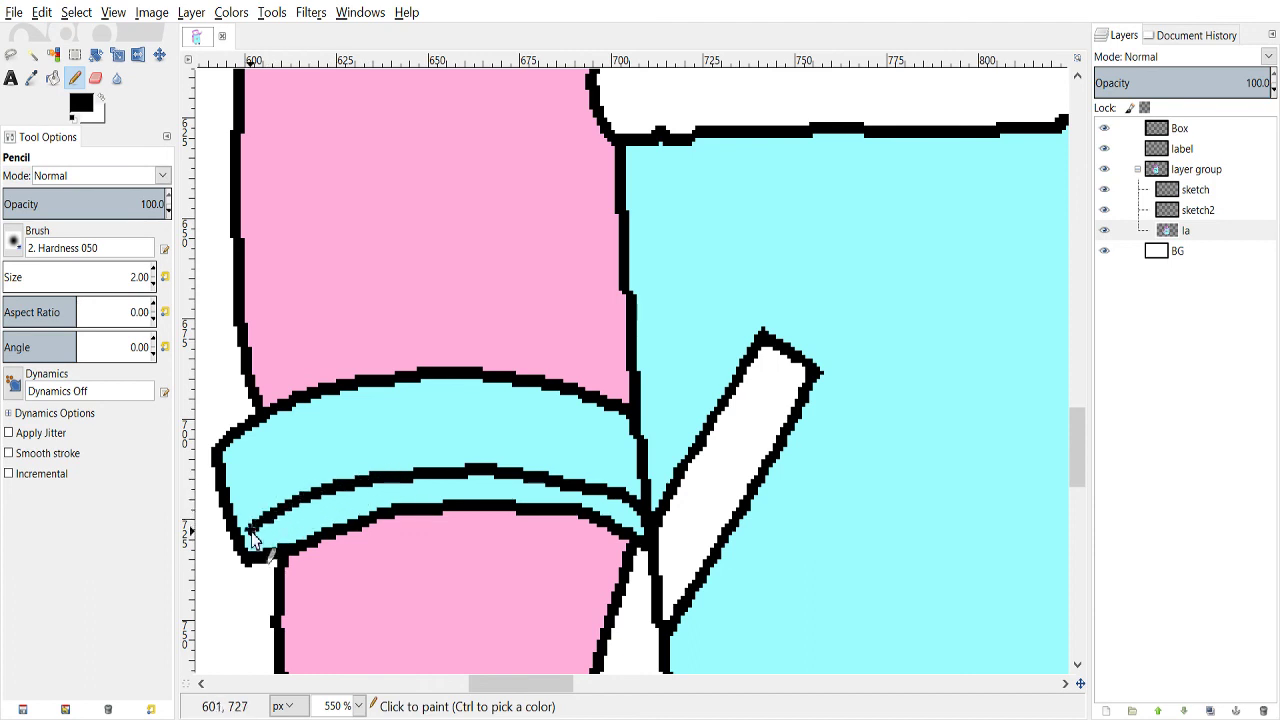
mouse_move(228, 473)
left_mouse_down()
mouse_move(283, 447)
mouse_move(462, 413)
mouse_move(563, 419)
mouse_move(640, 459)
left_mouse_up()
- Fill the band's top and bottom stripes white, leaving cyan in the middle
left_click(101, 96)
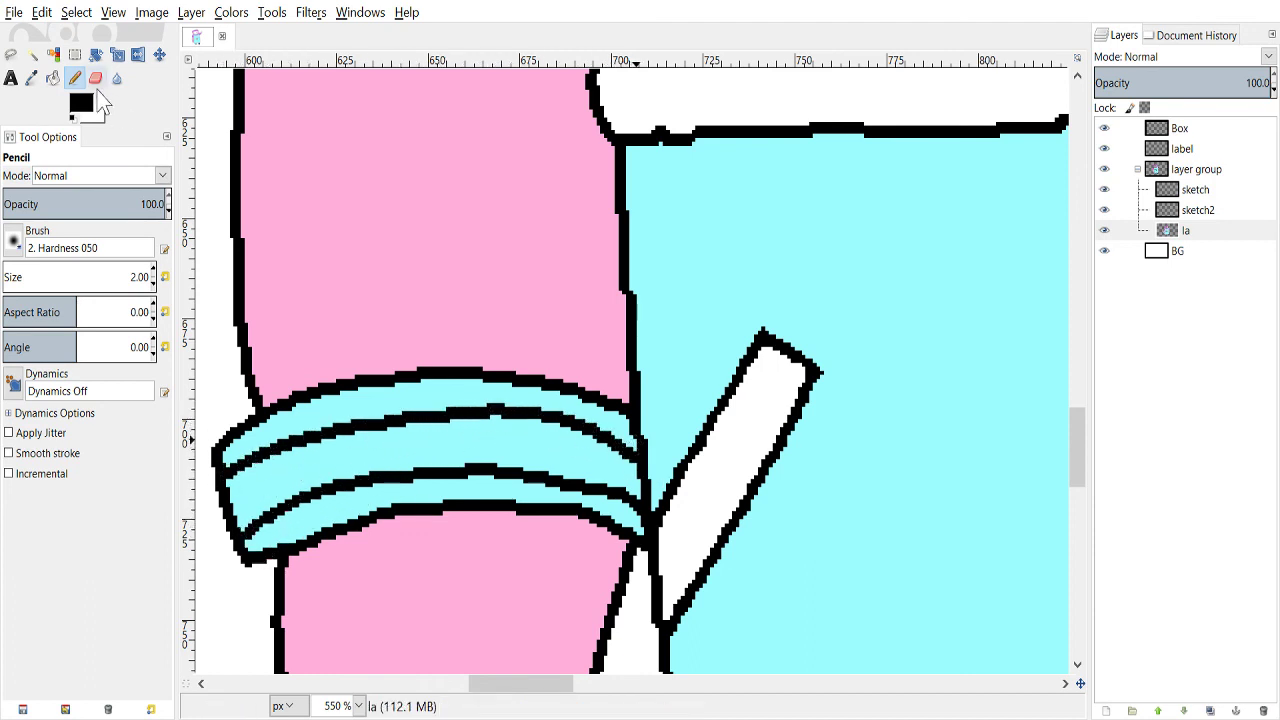
left_click(53, 78)
left_click(445, 398)
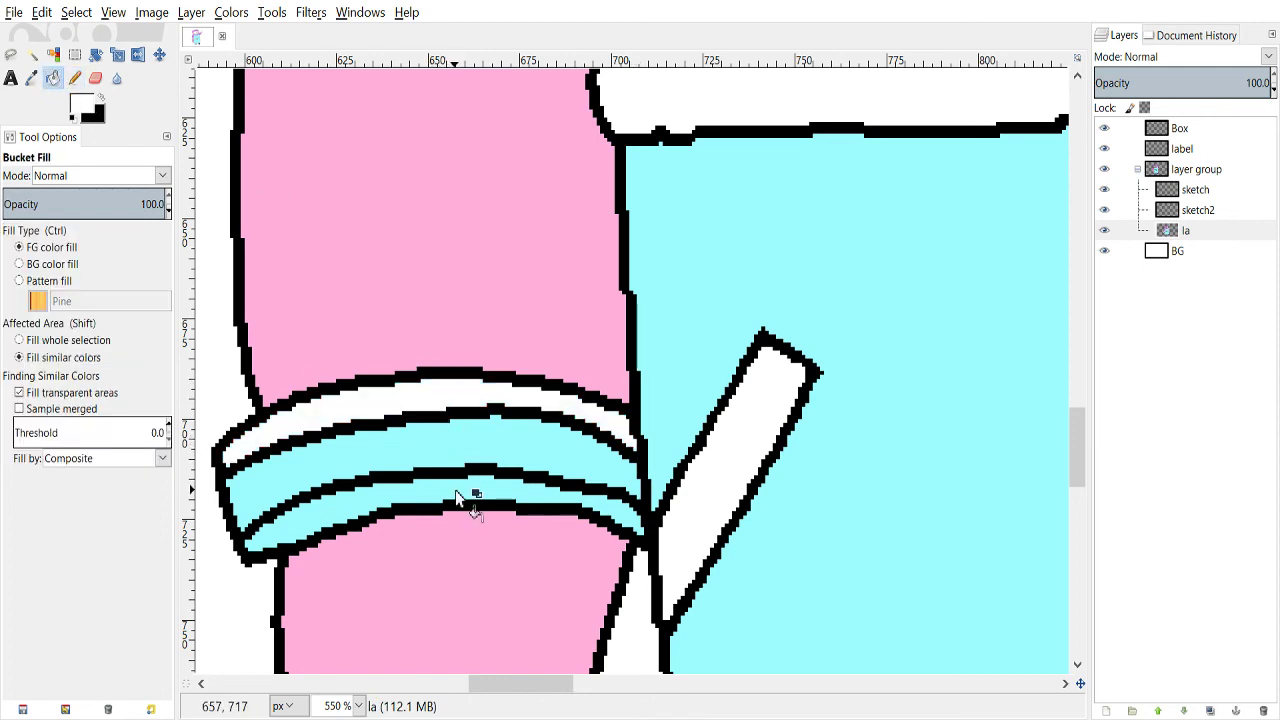
left_click(460, 497)
scroll(663, 457, "down", 2)
scroll(778, 455, "down", 3)
key("n")
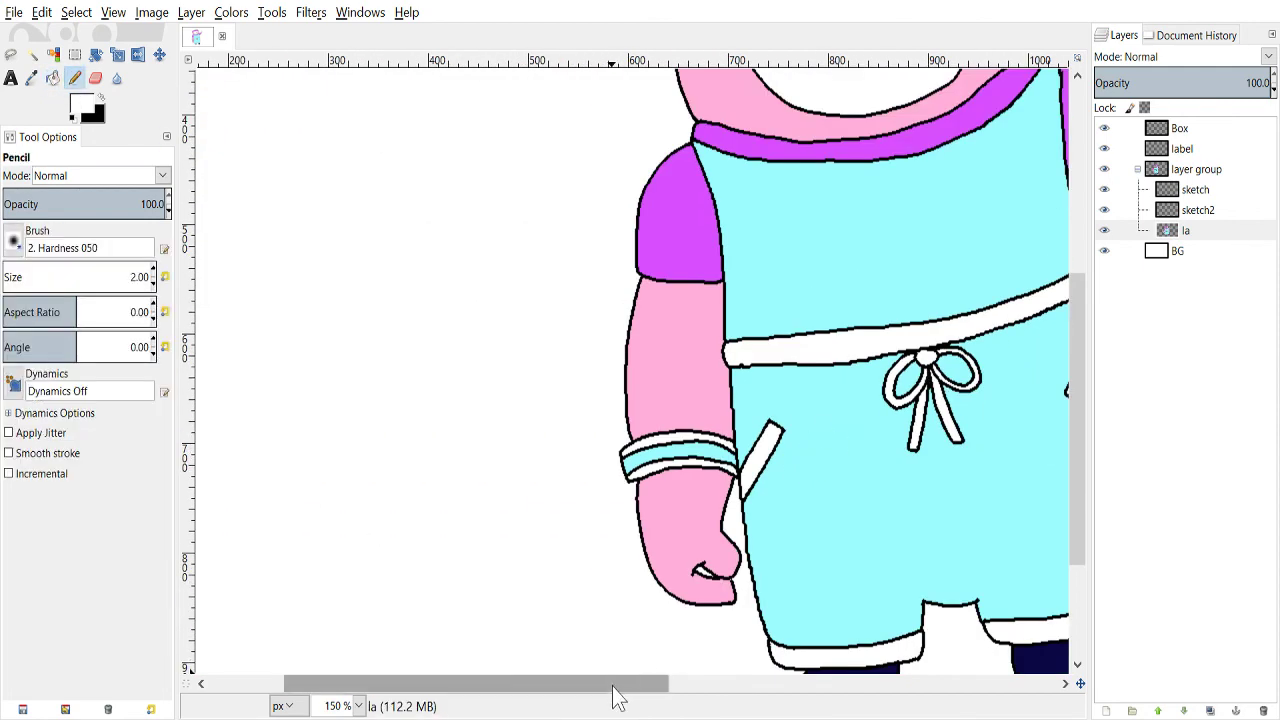
left_click_drag(614, 690, 937, 684)
left_click_drag(1088, 365, 1063, 190)
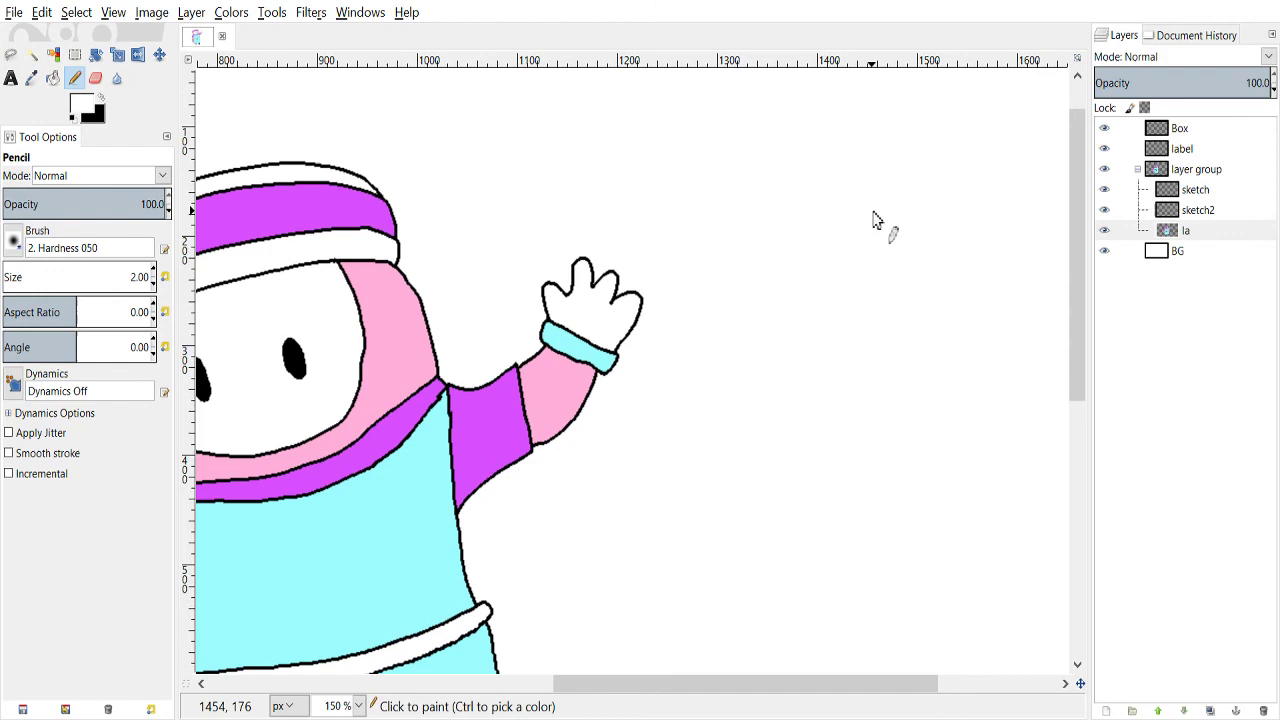
scroll(563, 343, "up", 5)
- Sample the arm's pink and fill the white waving glove with it
scroll(515, 348, "down", 1)
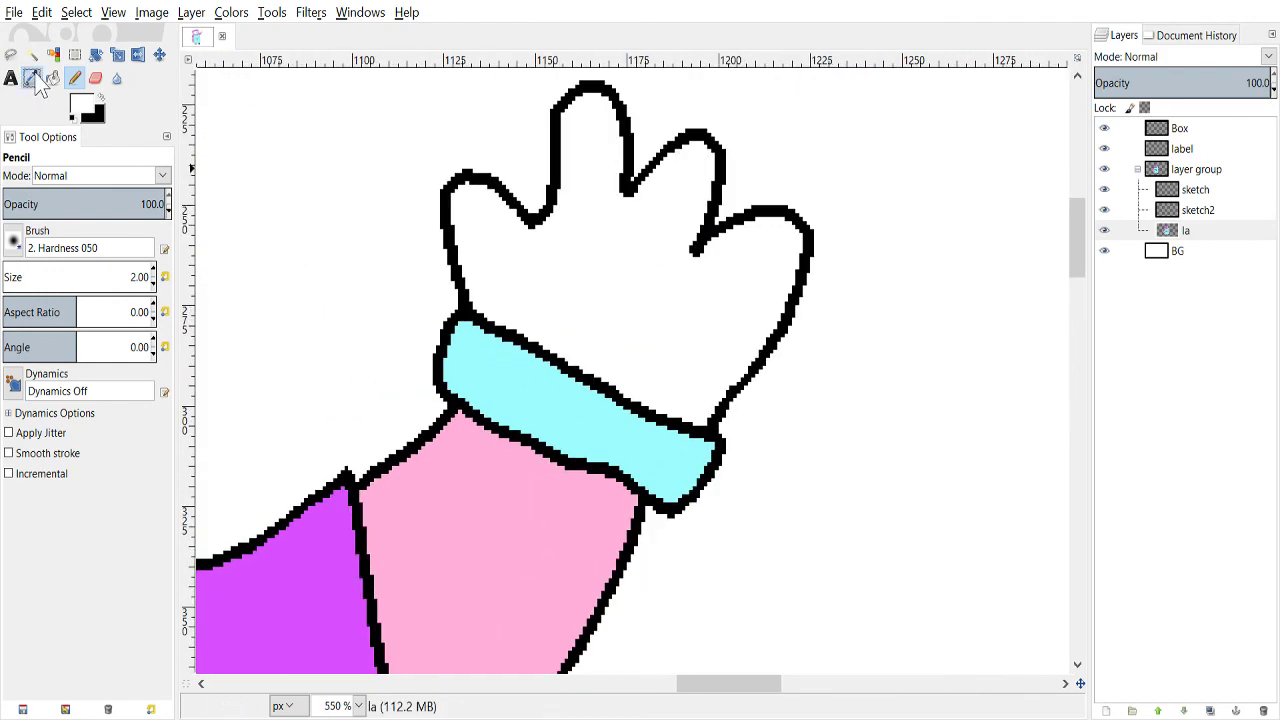
left_click(31, 78)
left_click(527, 474)
left_click(53, 78)
left_click(480, 271)
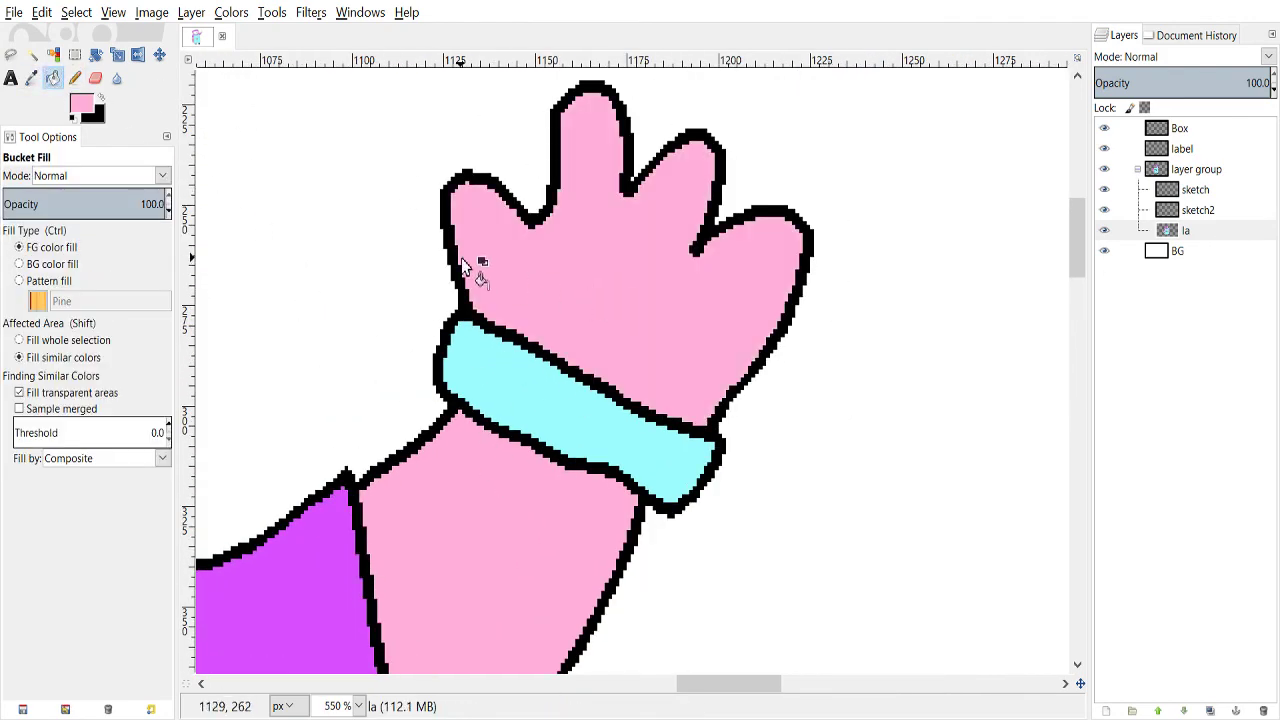
- Pencil black lines above and below the waving hand's cuff, redoing a misplaced one
key("d")
left_click(75, 78)
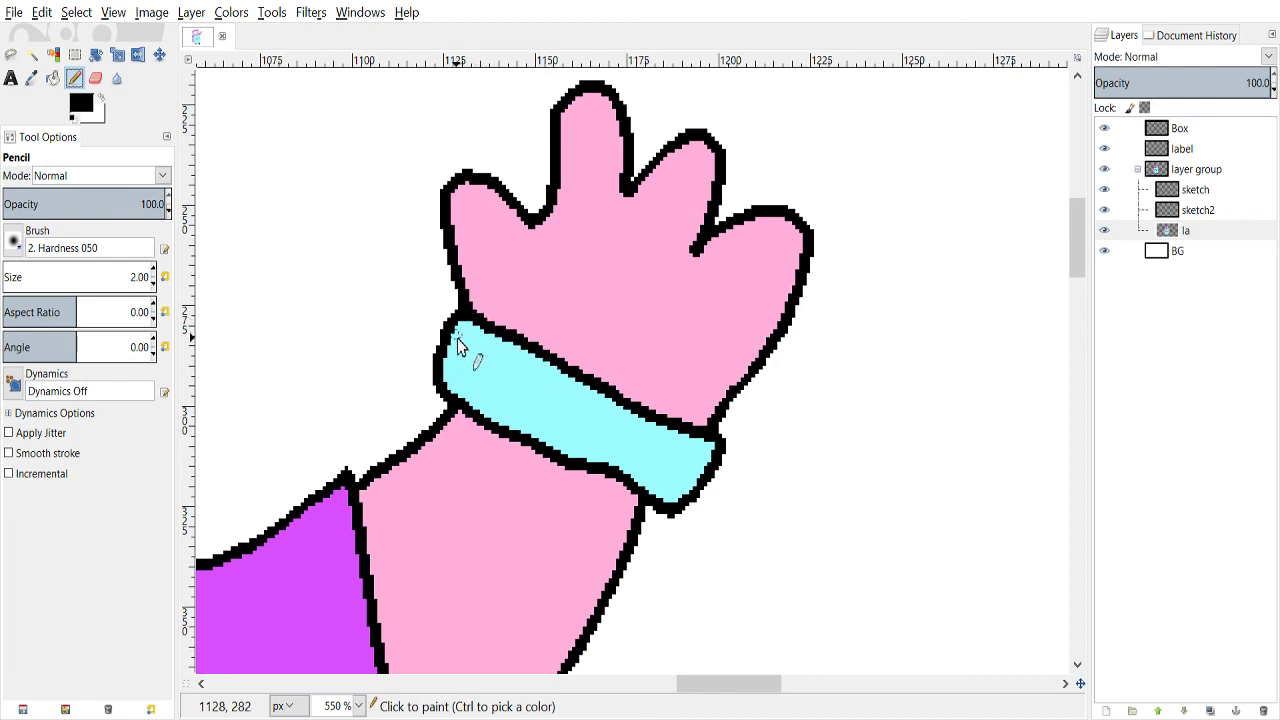
left_click_drag(448, 331, 711, 467)
mouse_move(447, 383)
left_mouse_down()
mouse_move(437, 406)
mouse_move(482, 462)
mouse_move(645, 540)
left_mouse_up()
key("ctrl+z")
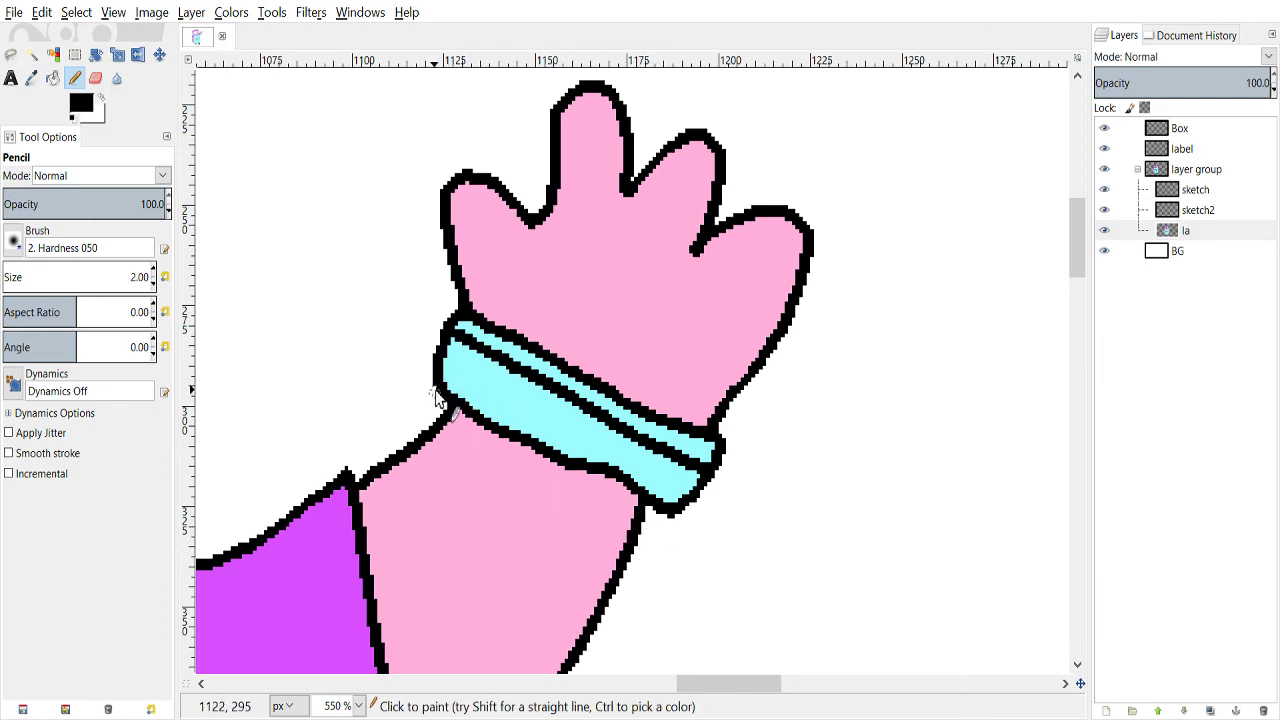
mouse_move(437, 395)
left_mouse_down()
mouse_move(444, 430)
mouse_move(571, 511)
mouse_move(641, 537)
mouse_move(675, 521)
left_mouse_up()
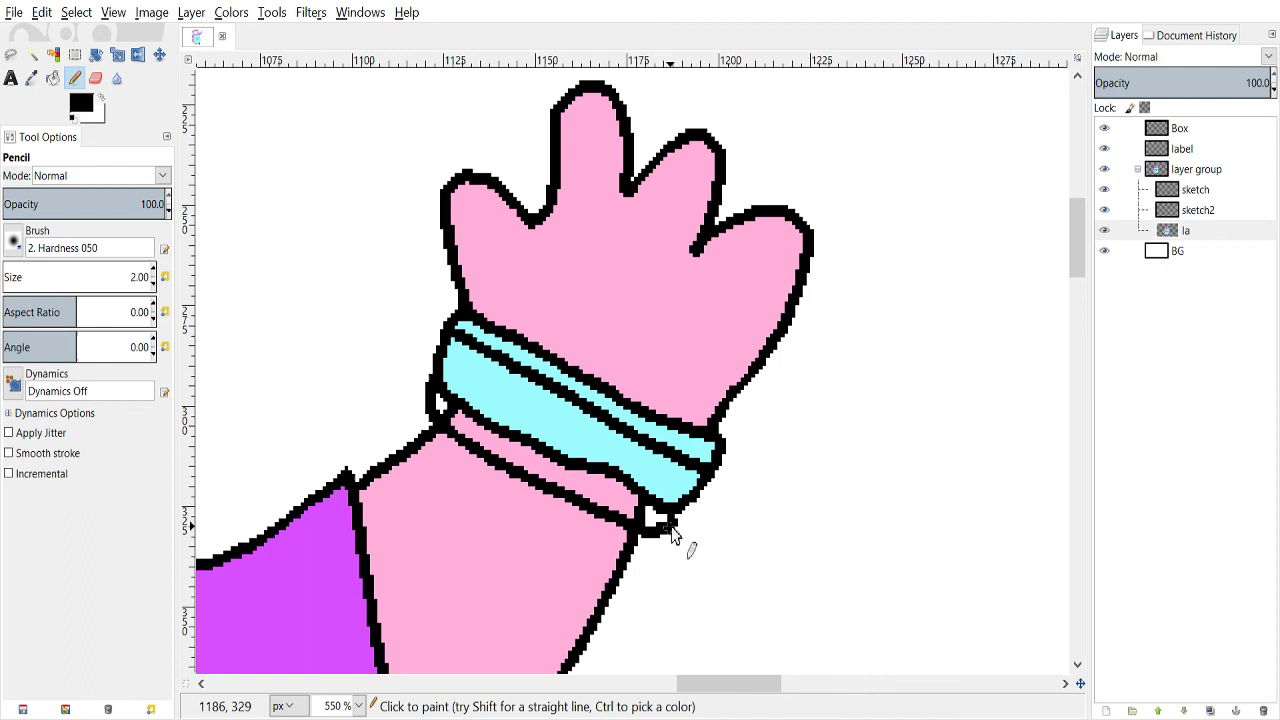
- Fill the cuff's upper and lower stripes white around its cyan middle band
key("o")
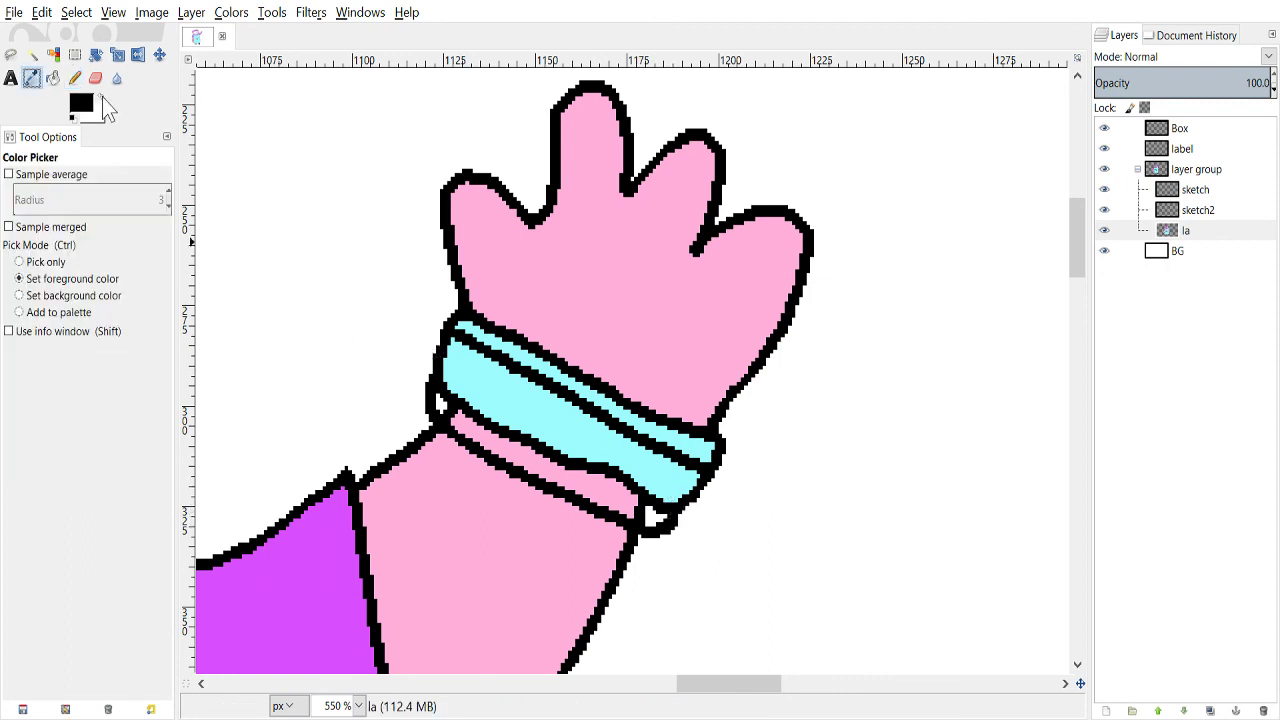
left_click(55, 79)
left_click(576, 390)
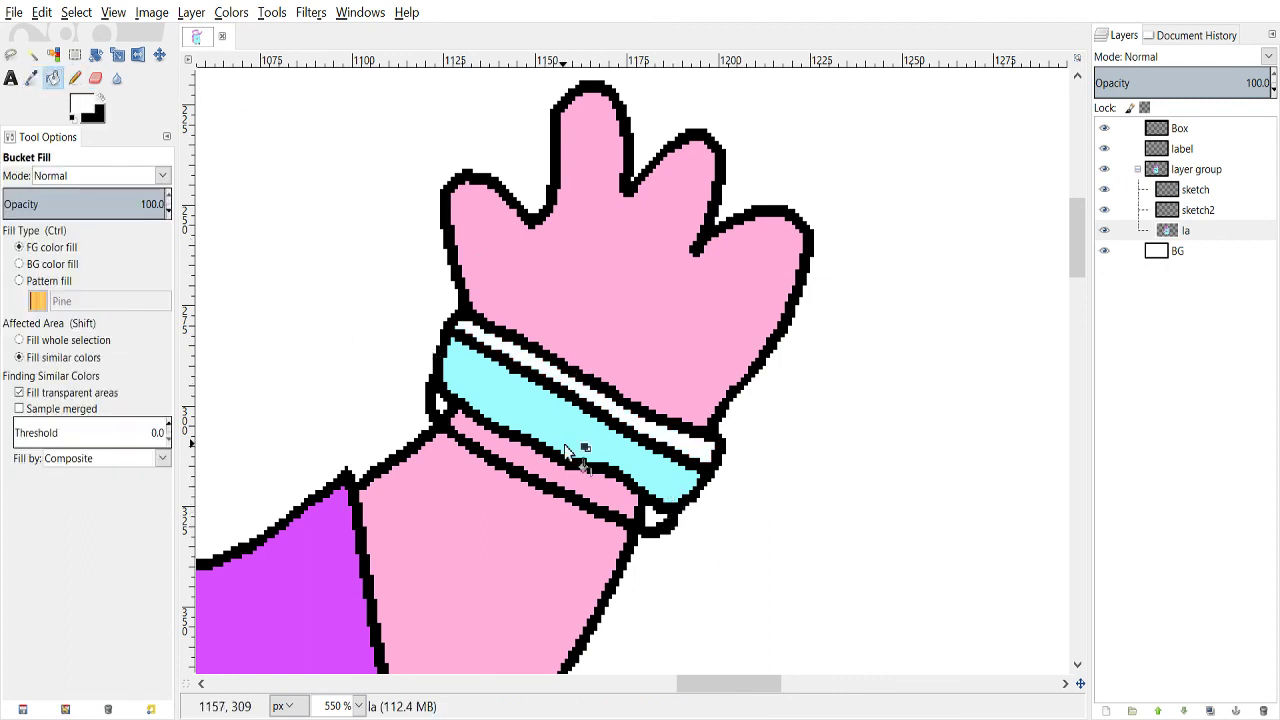
left_click(568, 474)
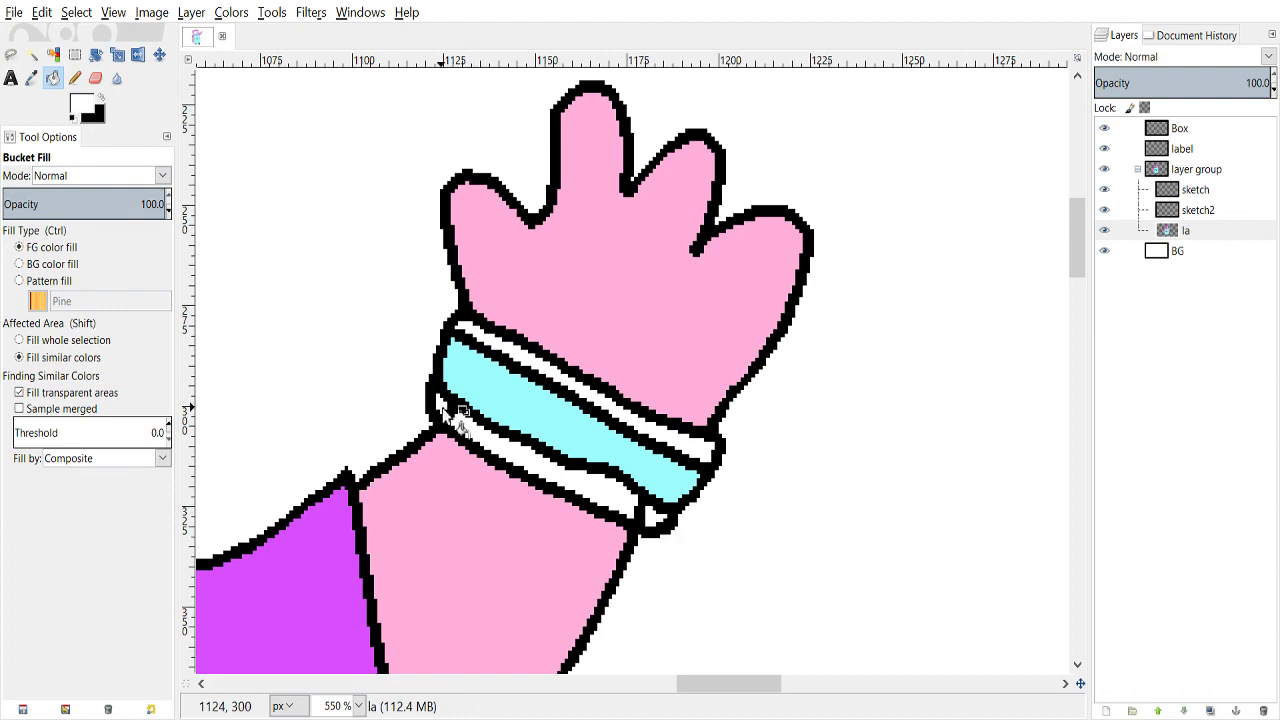
key("n")
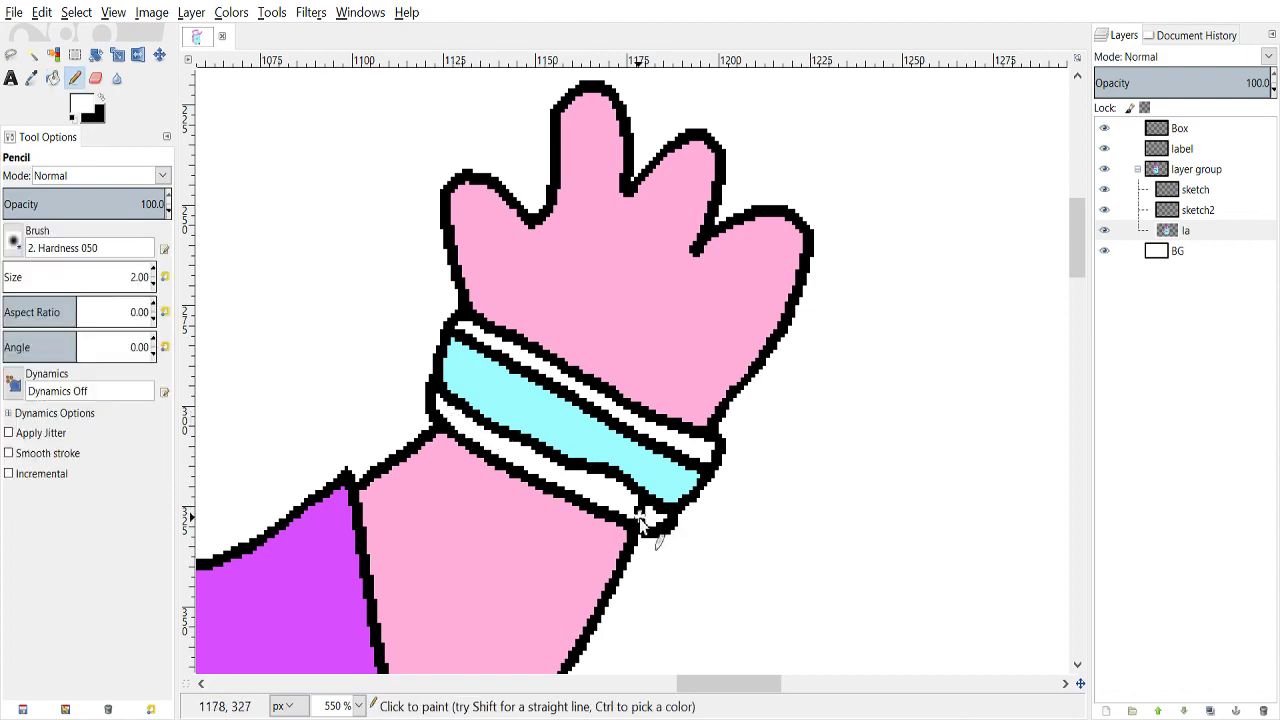
scroll(648, 515, "down", 7)
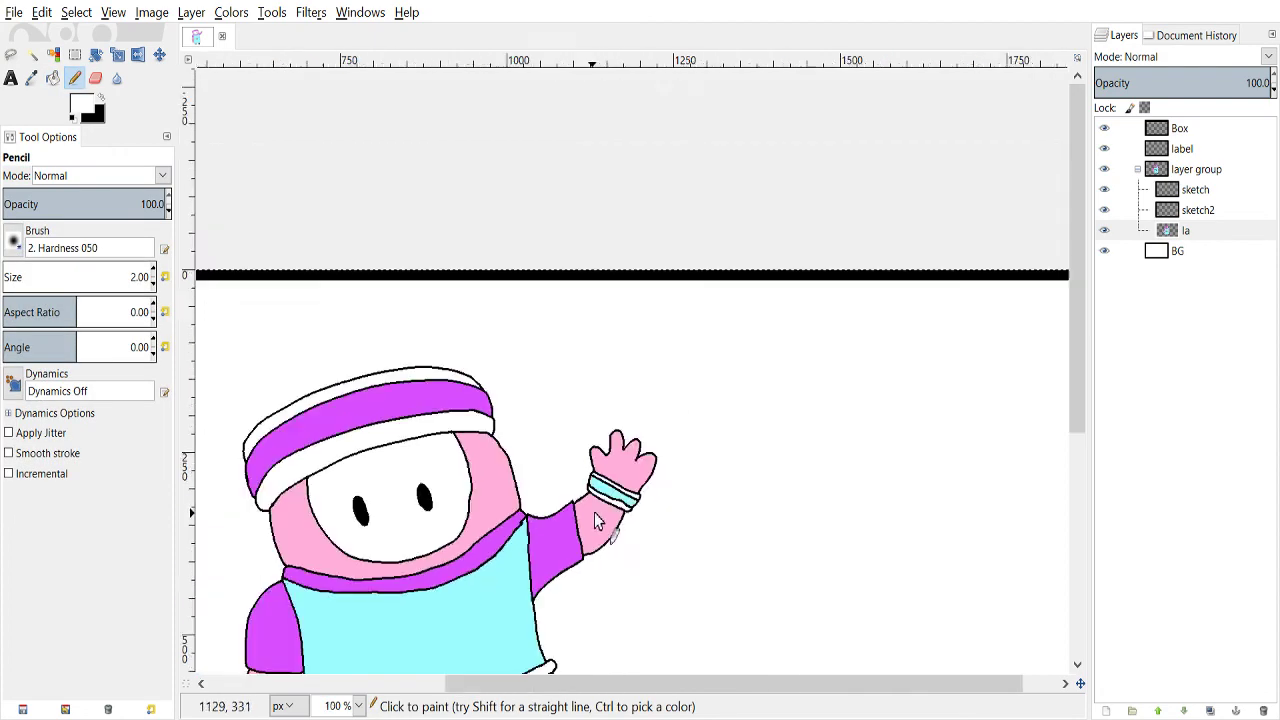
key("x")
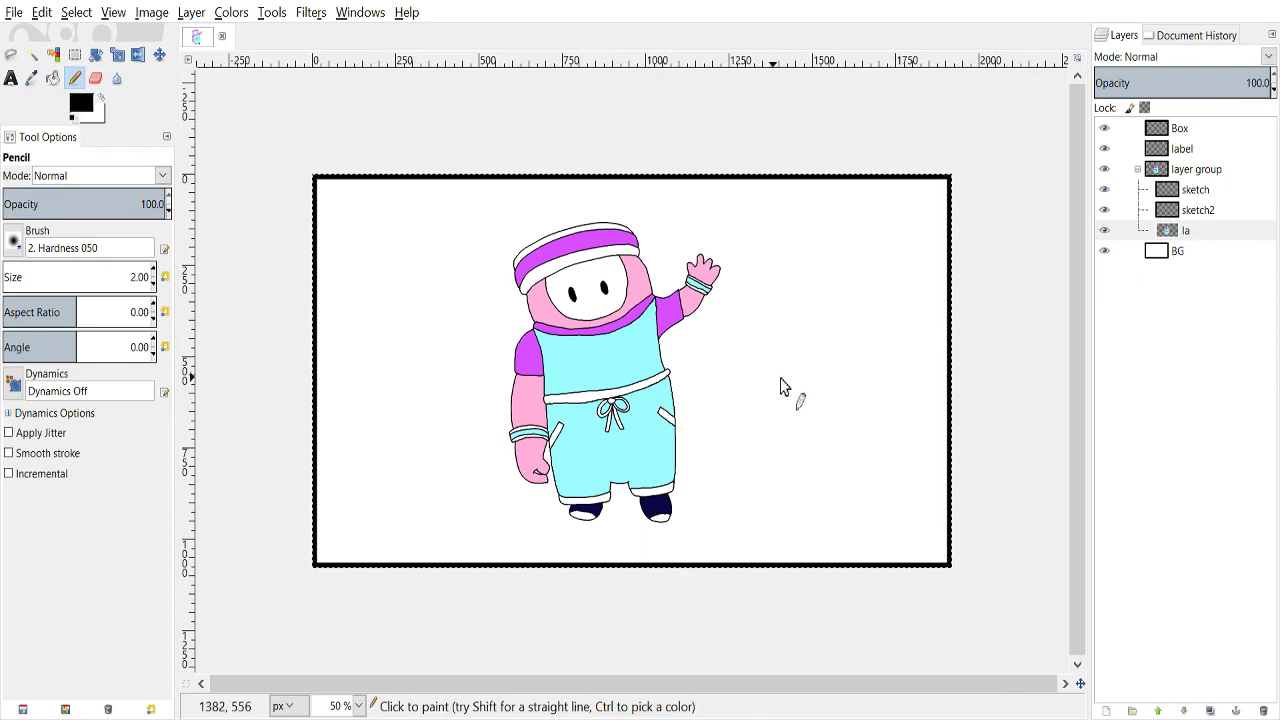